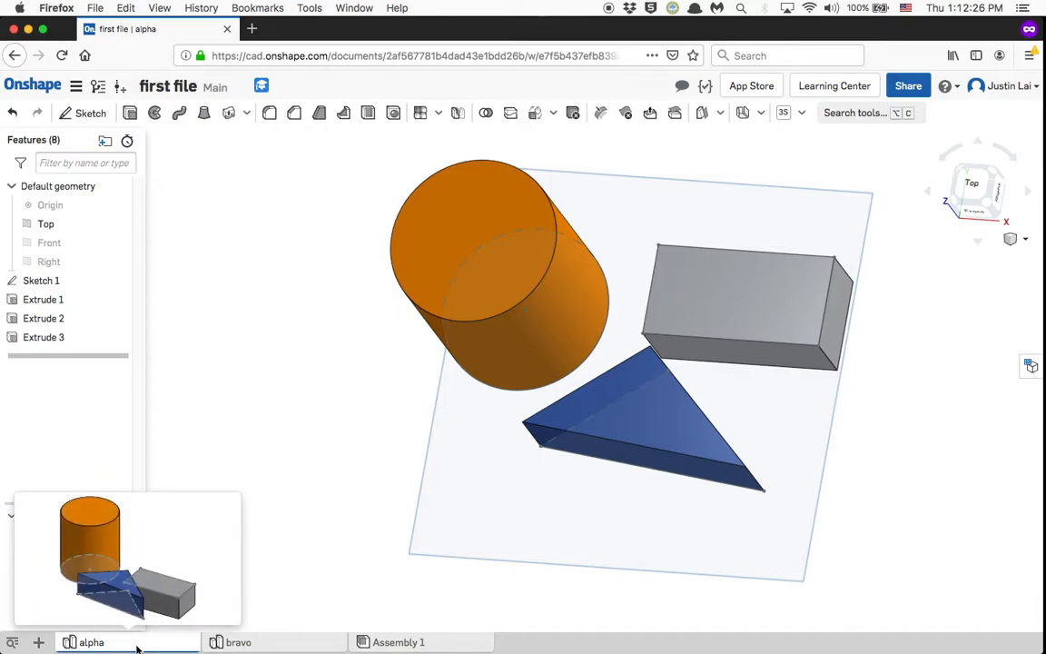
- Examine the revolved parts in the bravo part studio
left_click(219, 642)
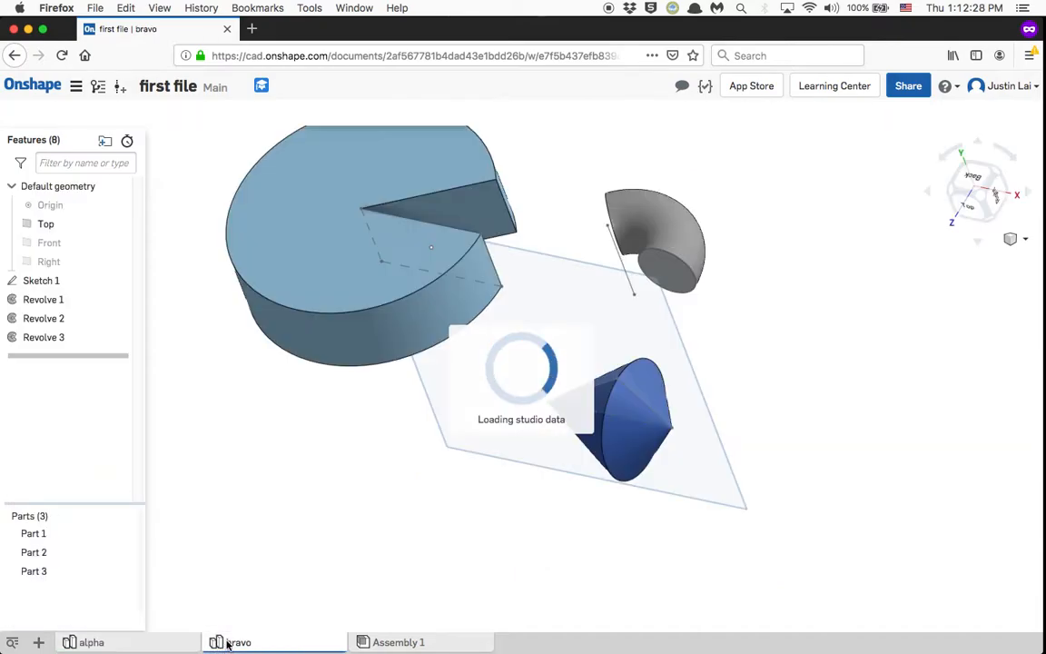
middle_click_drag(273, 309, 329, 375)
right_click_drag(274, 295, 282, 327)
right_click_drag(493, 495, 490, 459)
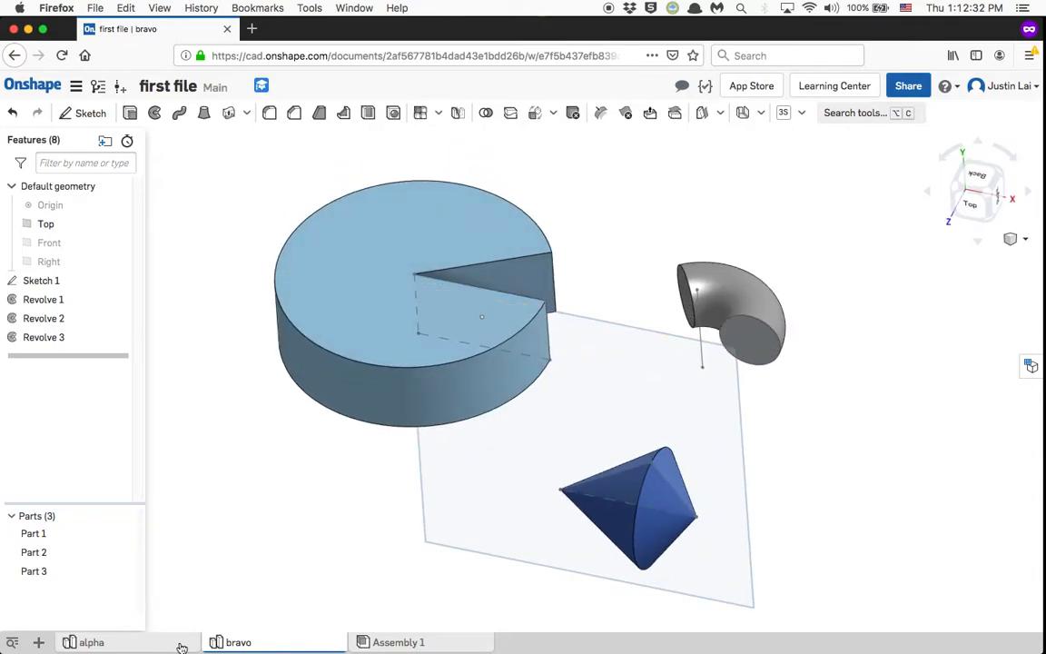
right_click(33, 534)
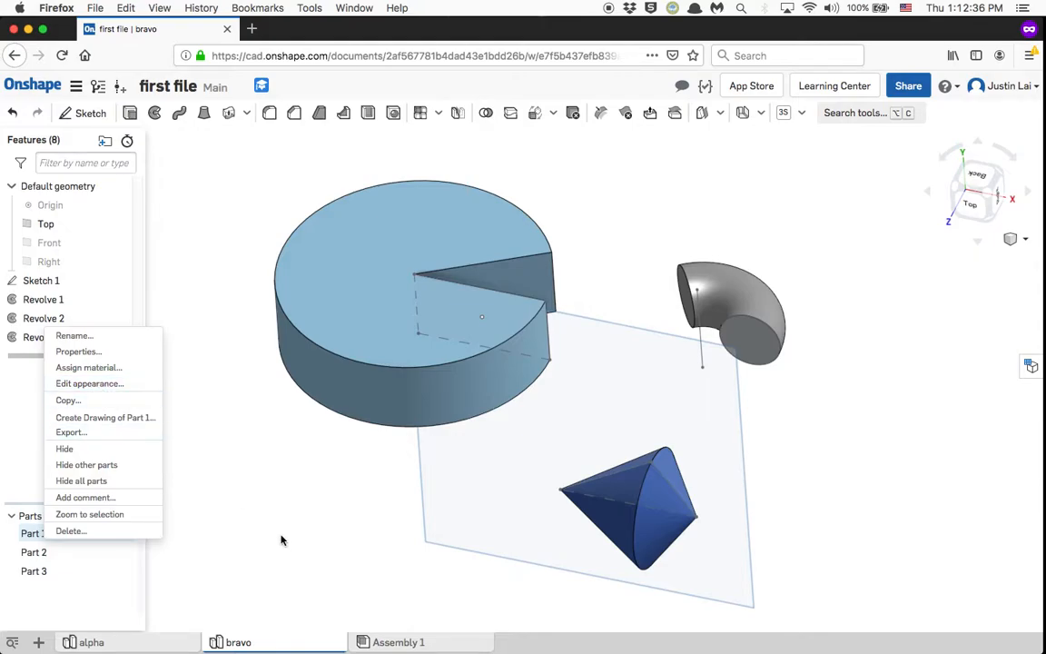
left_click(252, 484)
- Edit Sketch 1 in the alpha part studio, adding a circle about 0.72 in across inside the rectangle
left_click(164, 644)
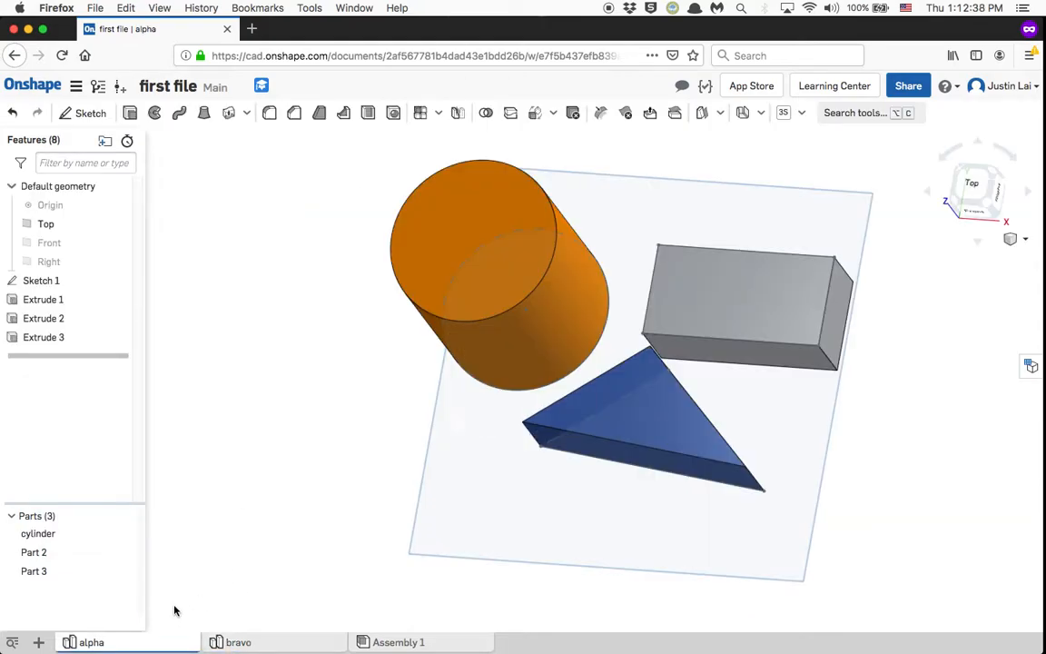
double_click(40, 281)
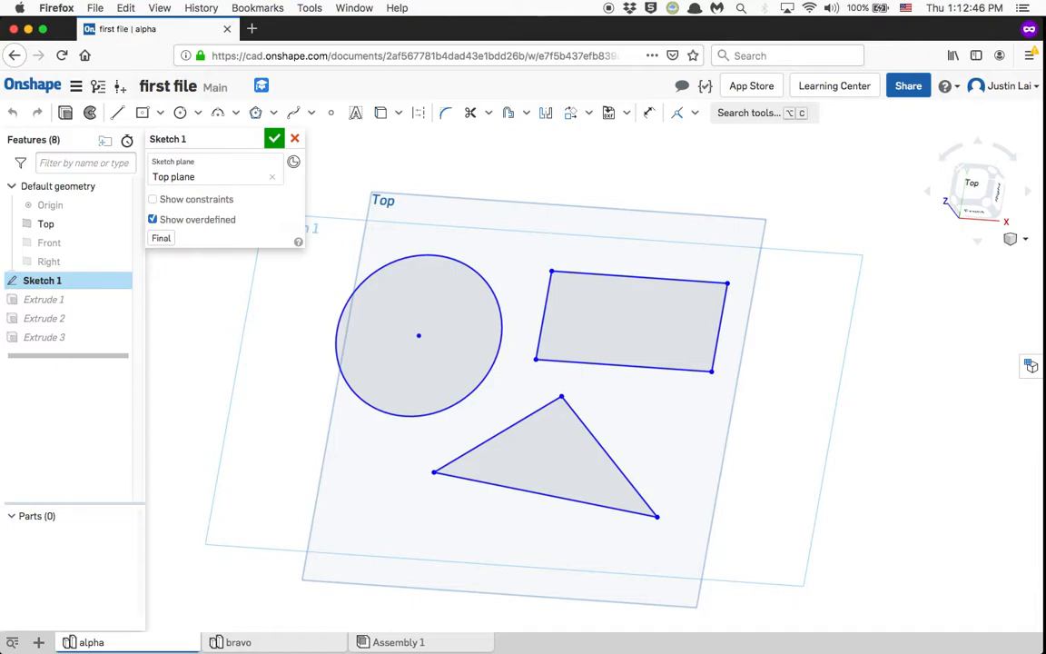
scroll(788, 284, "up", 3)
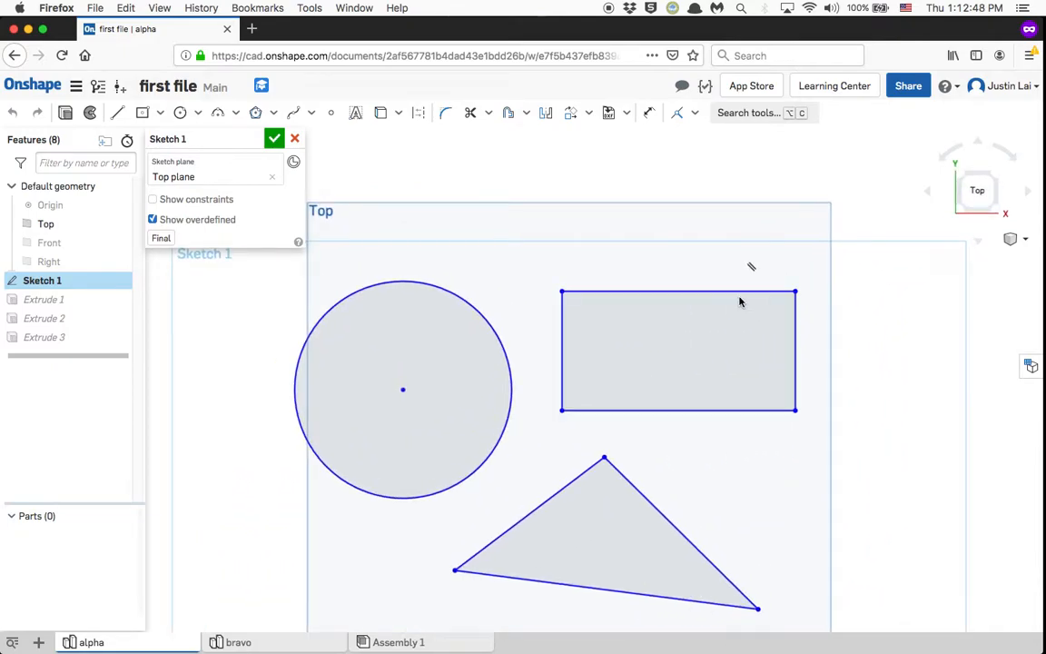
middle_click_drag(752, 306, 633, 277)
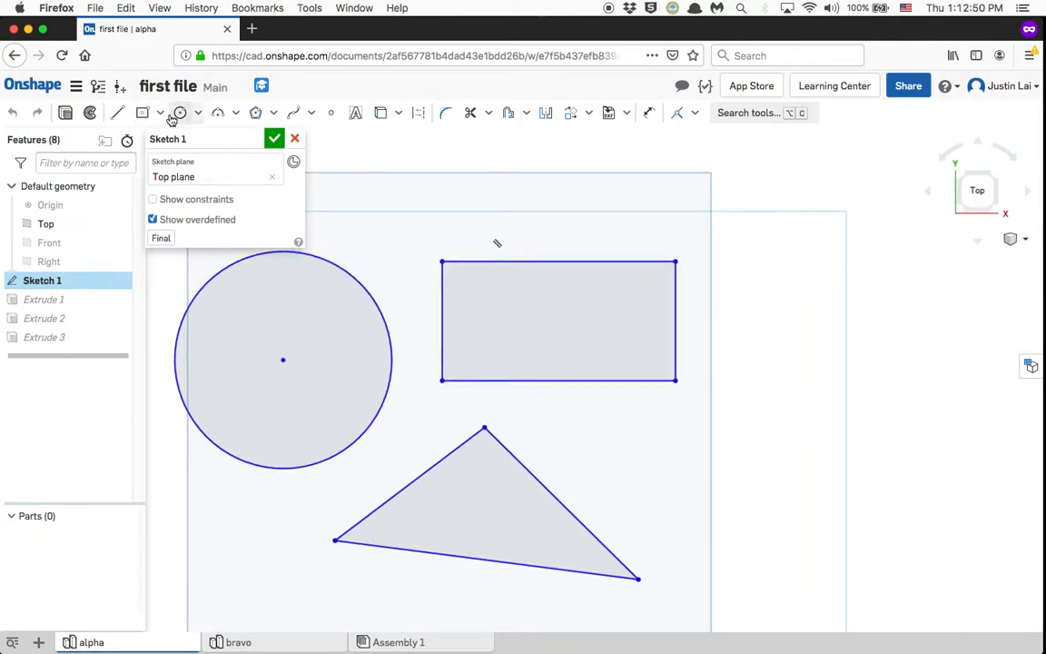
left_click(179, 114)
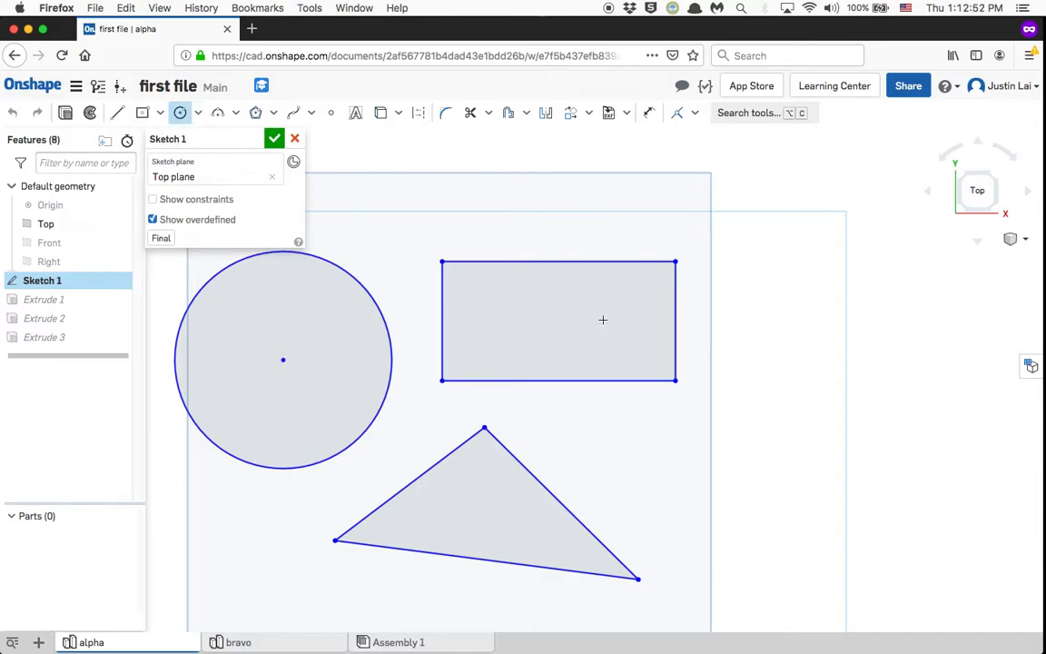
left_click(568, 311)
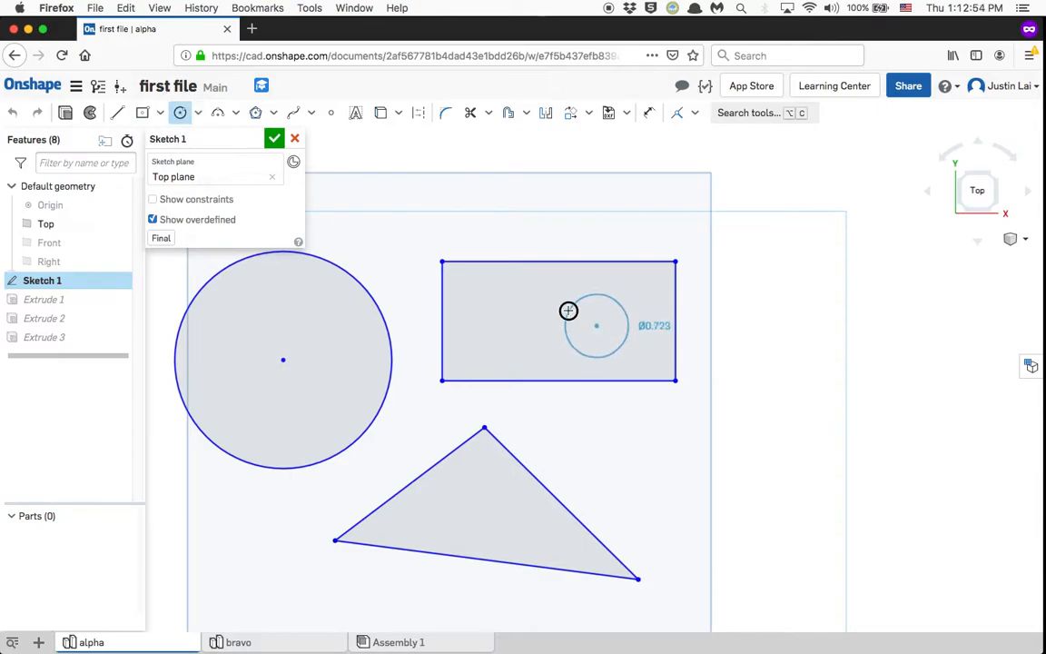
left_click(273, 139)
- Edit Extrude 2 of the grey block, adding the small circle's sketch region to the extruded faces
right_click_drag(421, 203, 635, 357)
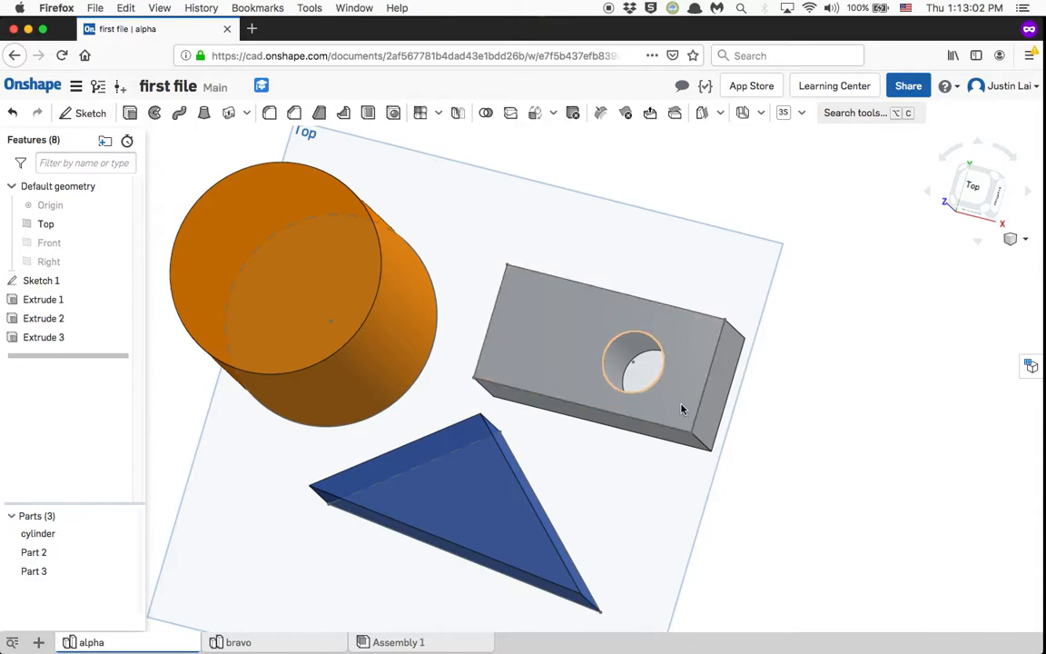
left_click(576, 337)
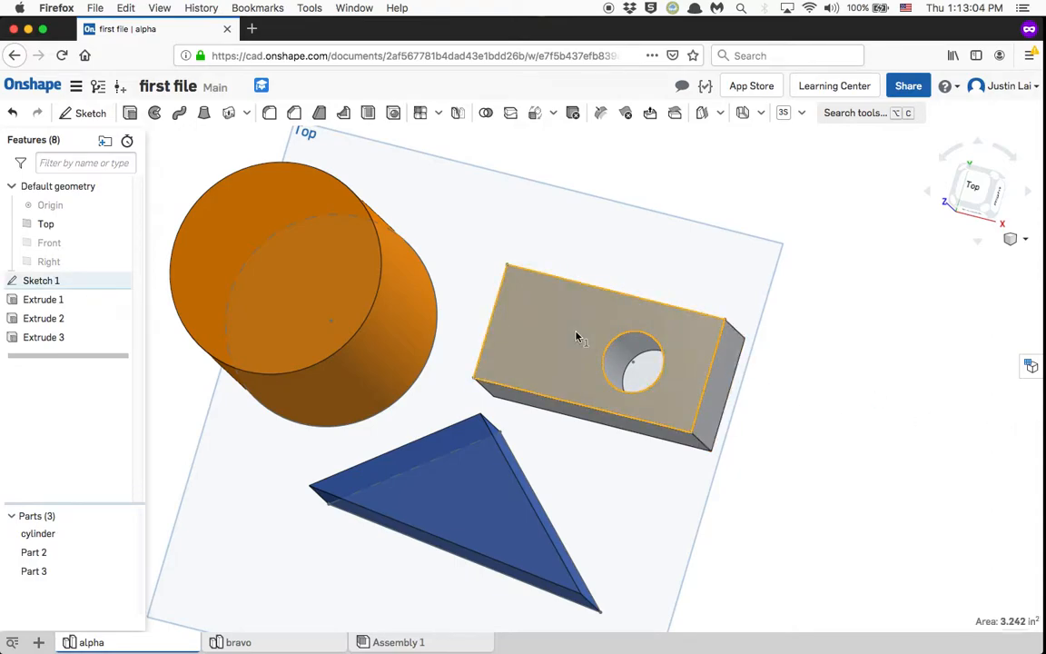
right_click_drag(852, 420, 766, 420)
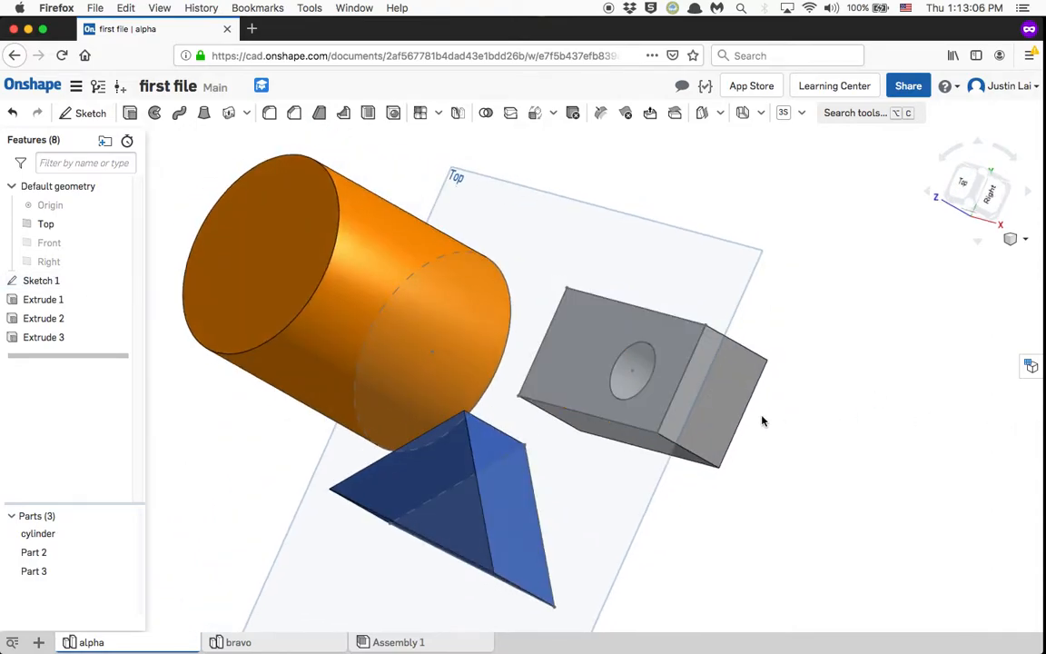
left_click(726, 407)
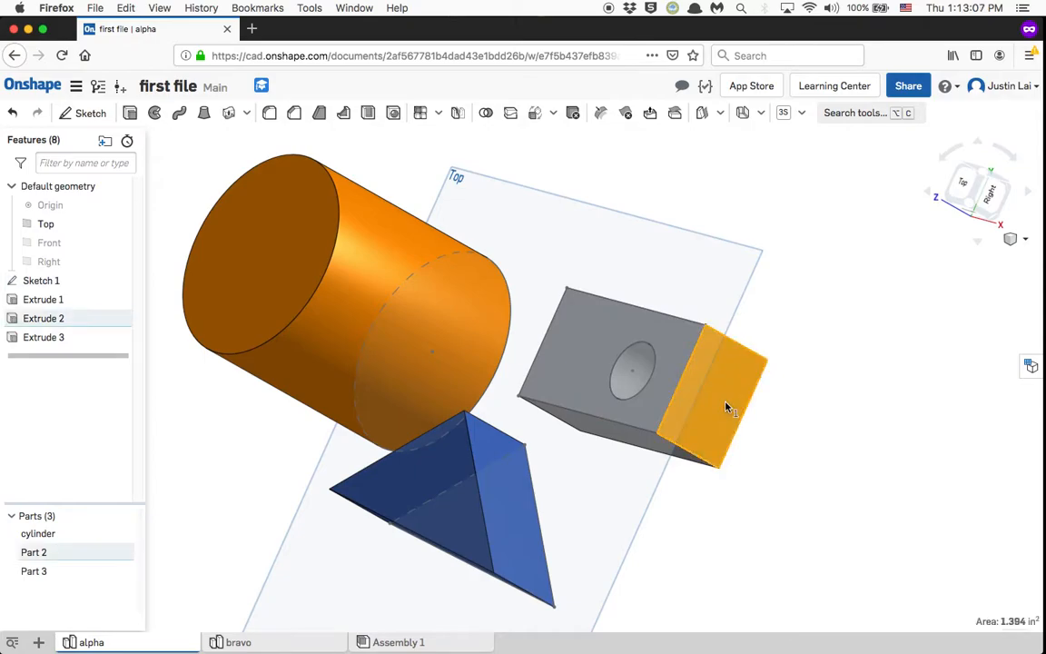
right_click(53, 320)
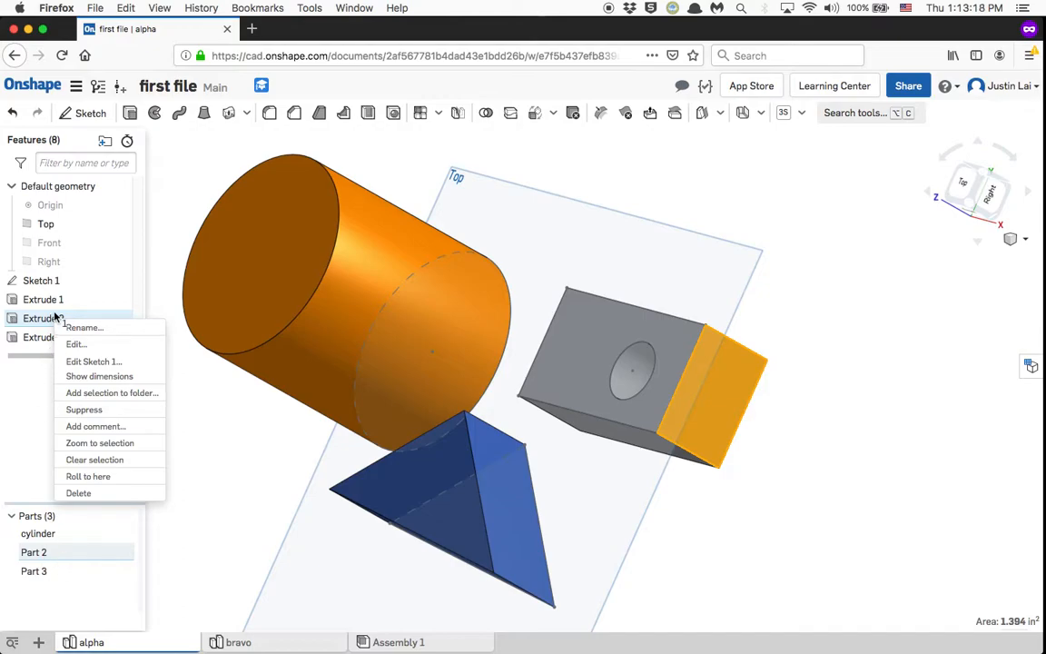
left_click(83, 348)
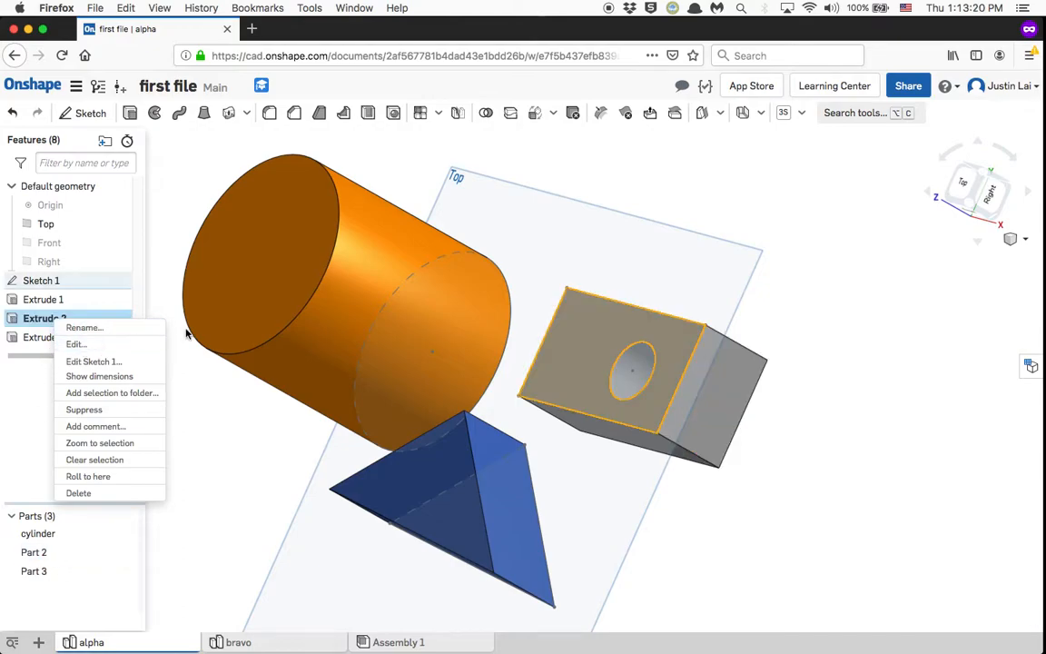
right_click_drag(558, 279, 591, 298)
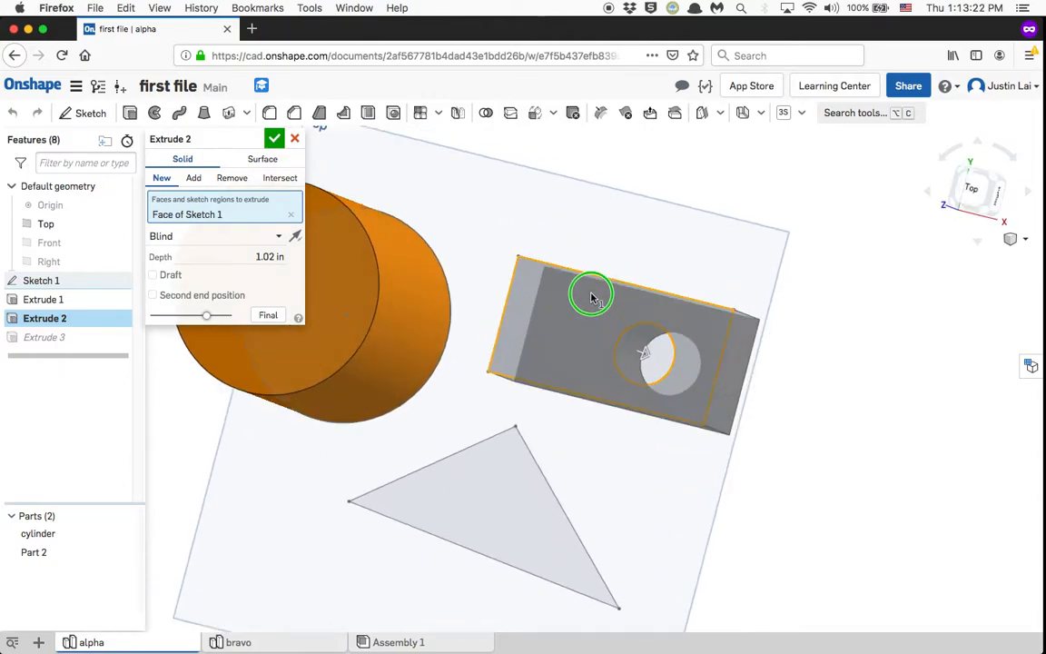
left_click(641, 342)
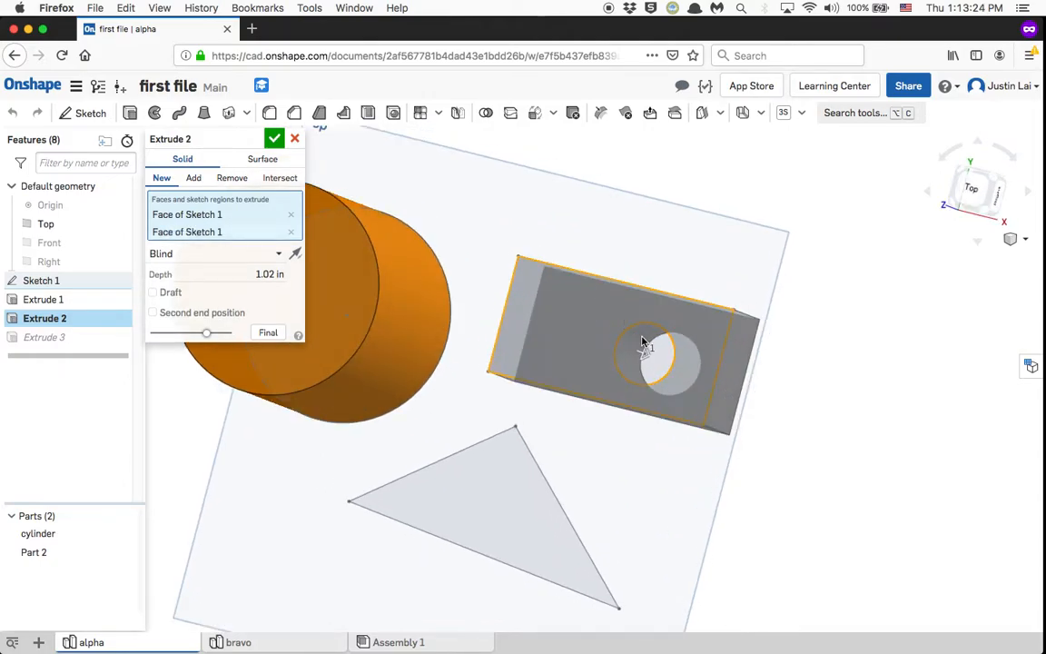
mouse_move(752, 367)
right_mouse_down()
mouse_move(665, 339)
mouse_move(589, 367)
right_mouse_up()
left_click_drag(207, 334, 281, 341)
mouse_move(313, 342)
right_mouse_down()
mouse_move(355, 340)
mouse_move(305, 323)
right_mouse_up()
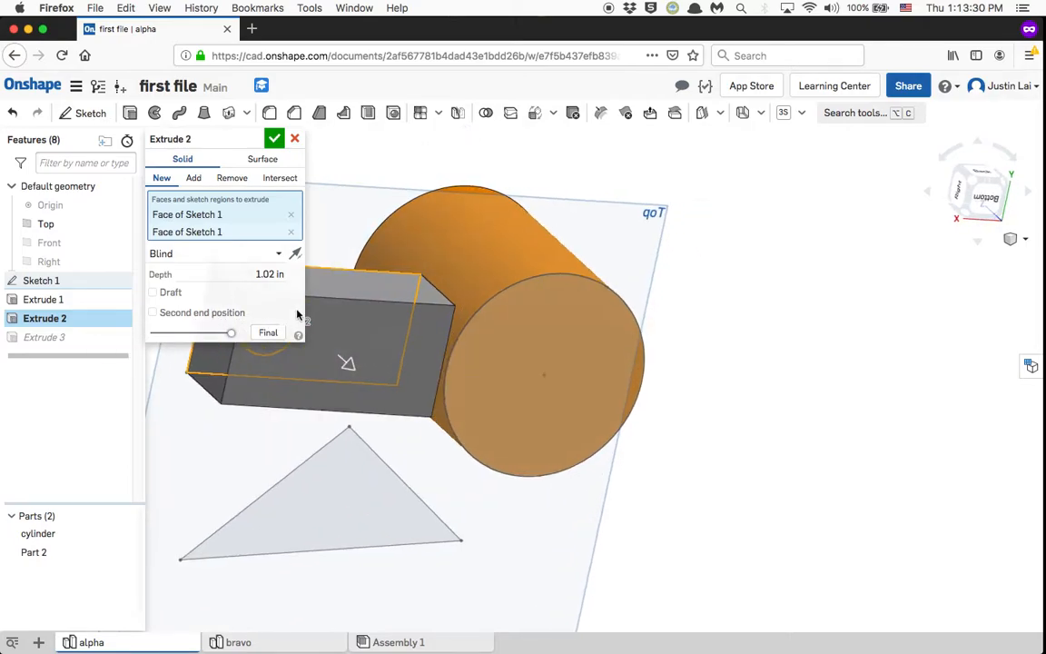
- Clear both selected regions from Extrude 2 and extrude only the small circle inside the rectangle
left_click(291, 234)
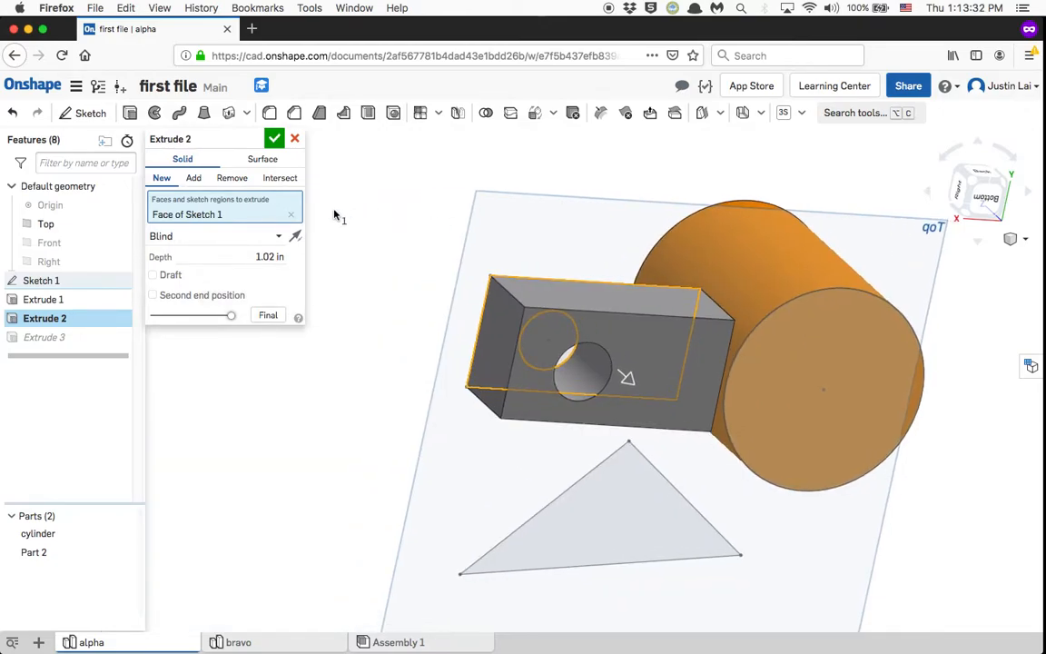
left_click(292, 216)
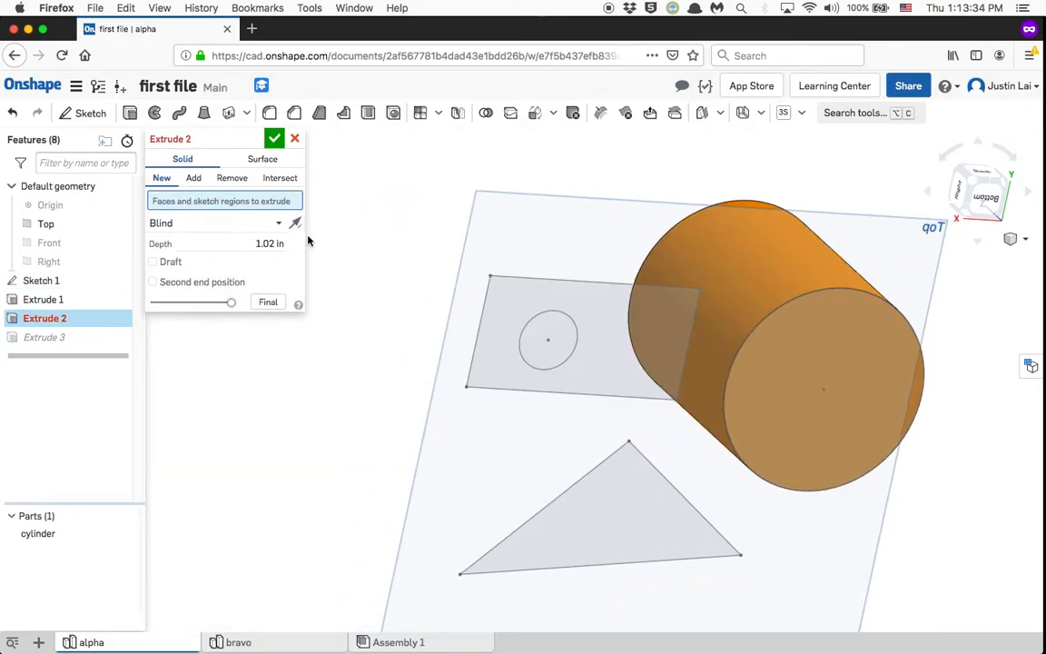
left_click(539, 330)
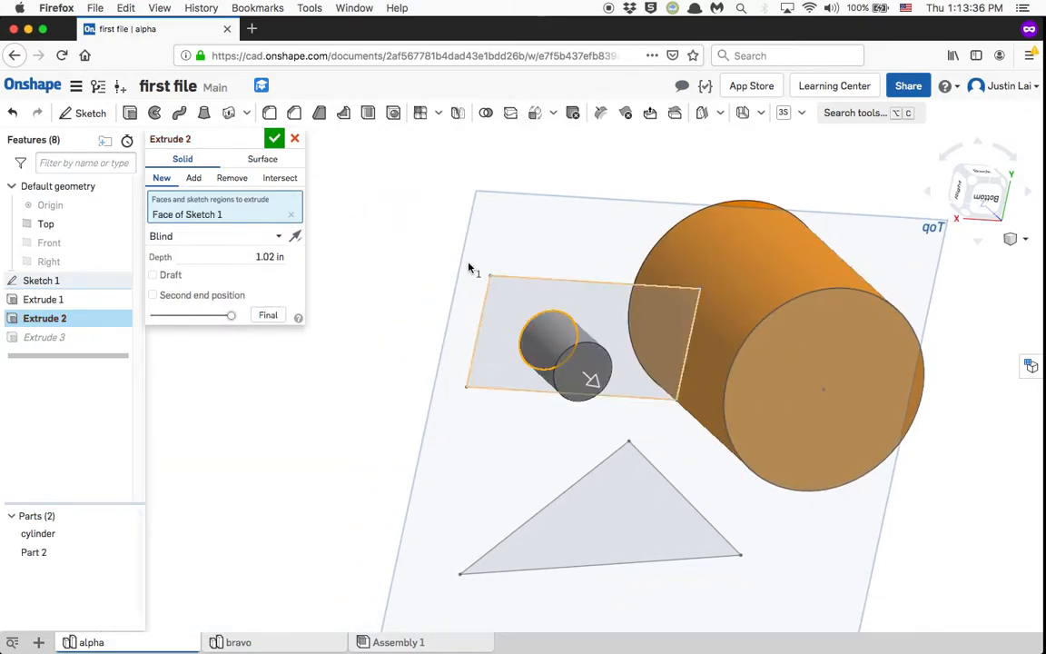
left_click(273, 138)
right_click_drag(383, 355, 449, 361)
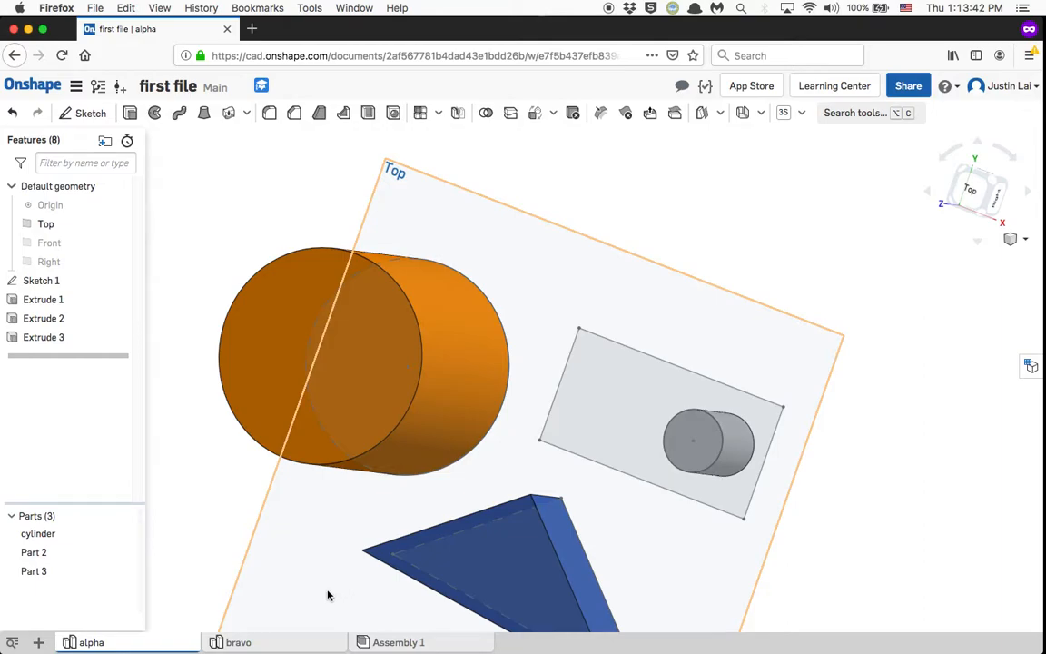
- Examine the profiles and axis line in Sketch 1 of the bravo part studio
left_click(279, 646)
right_click_drag(354, 473, 341, 418)
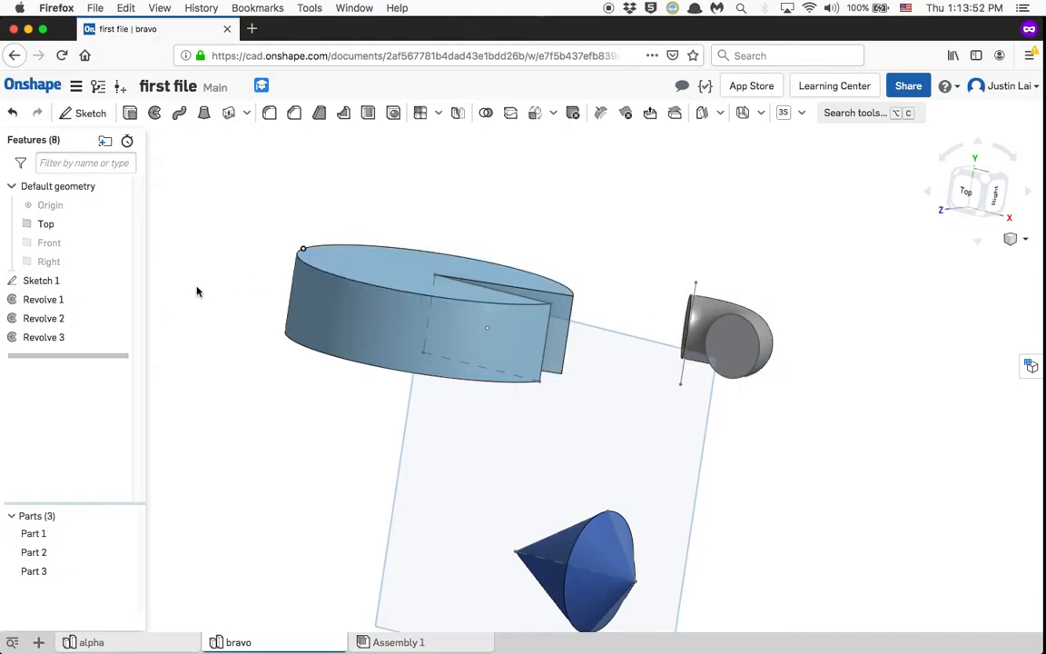
double_click(89, 282)
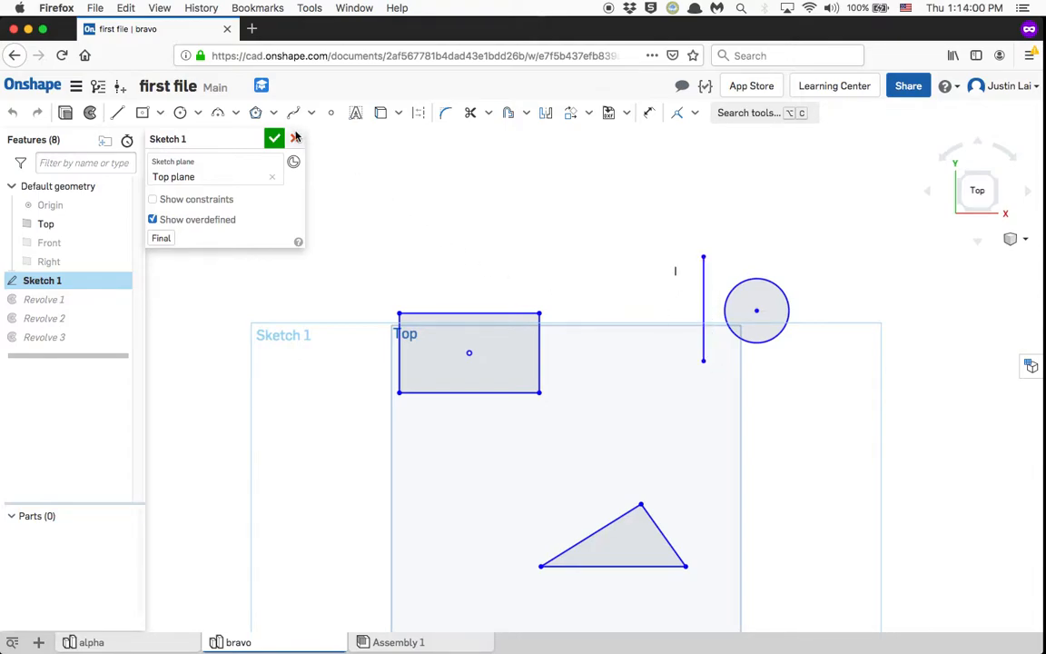
left_click(274, 140)
mouse_move(672, 206)
right_mouse_down()
mouse_move(638, 239)
mouse_move(653, 217)
mouse_move(716, 229)
right_mouse_up()
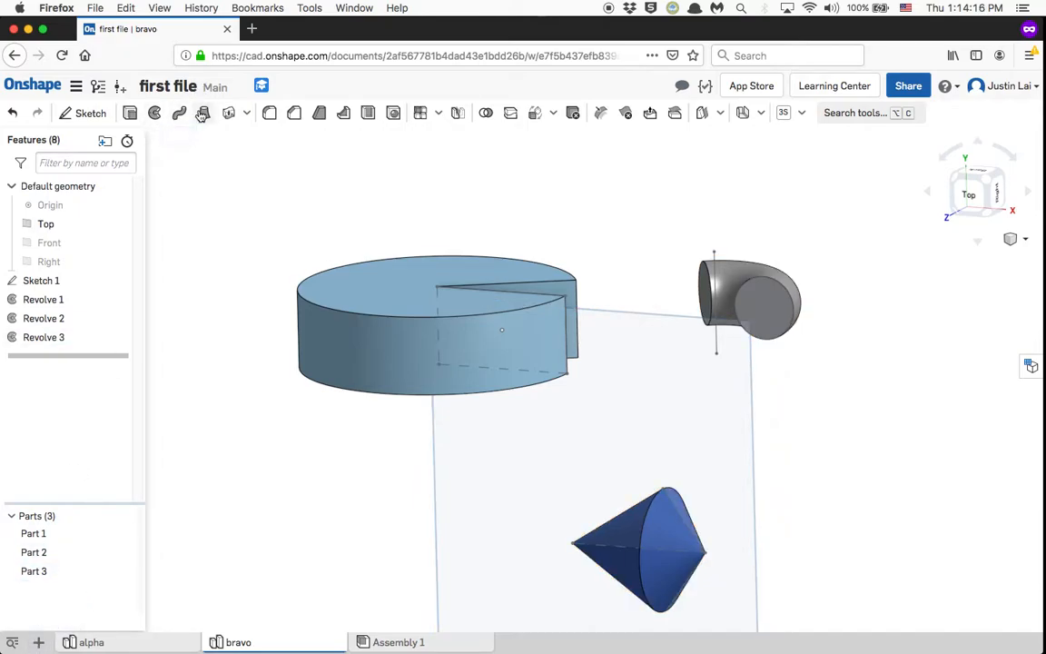
- Create a new part studio and rename it charlie
left_click(38, 642)
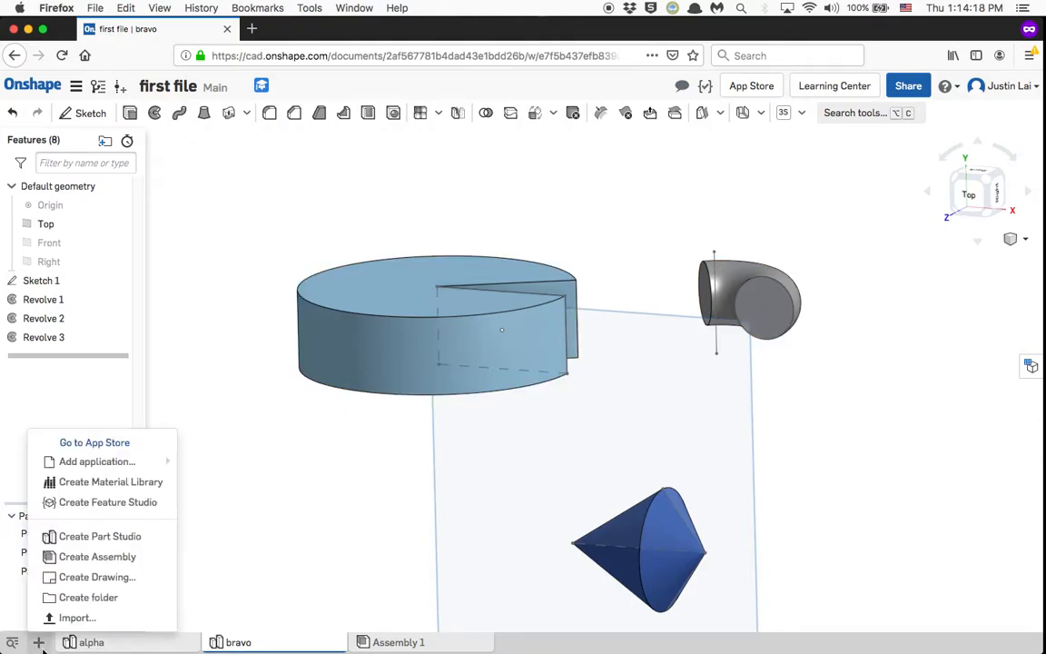
left_click(88, 536)
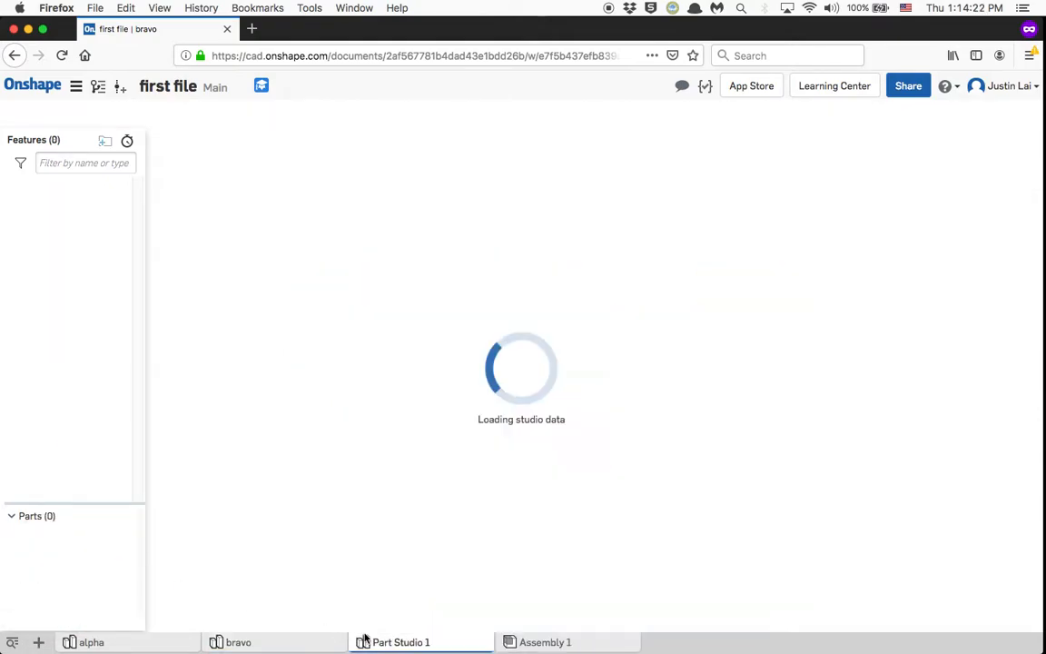
right_click(385, 642)
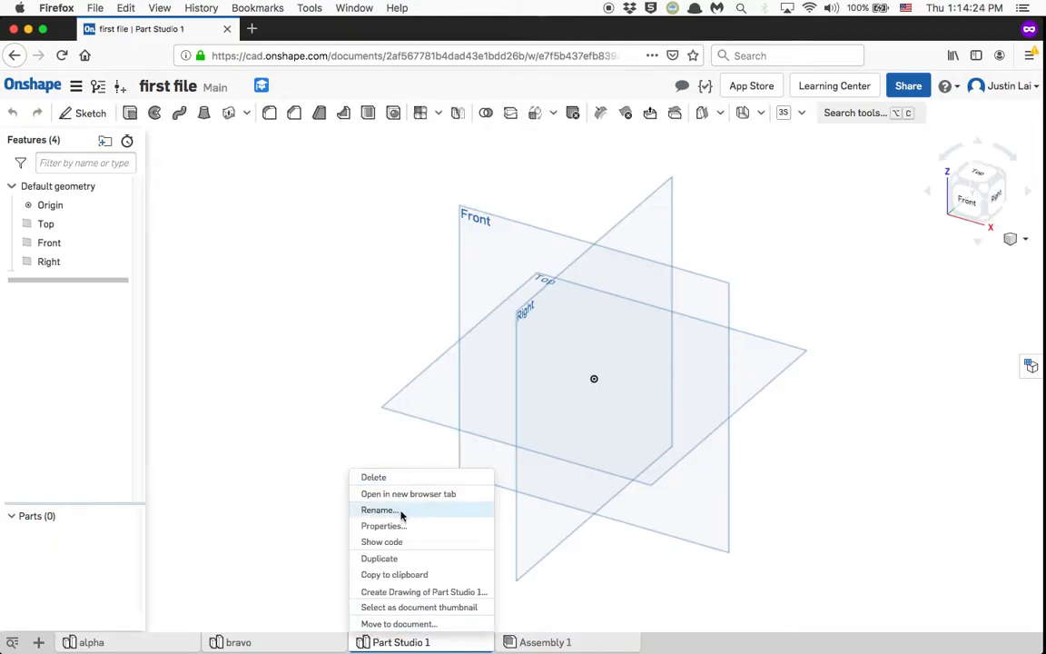
left_click(400, 510)
type("charlie")
key("Return")
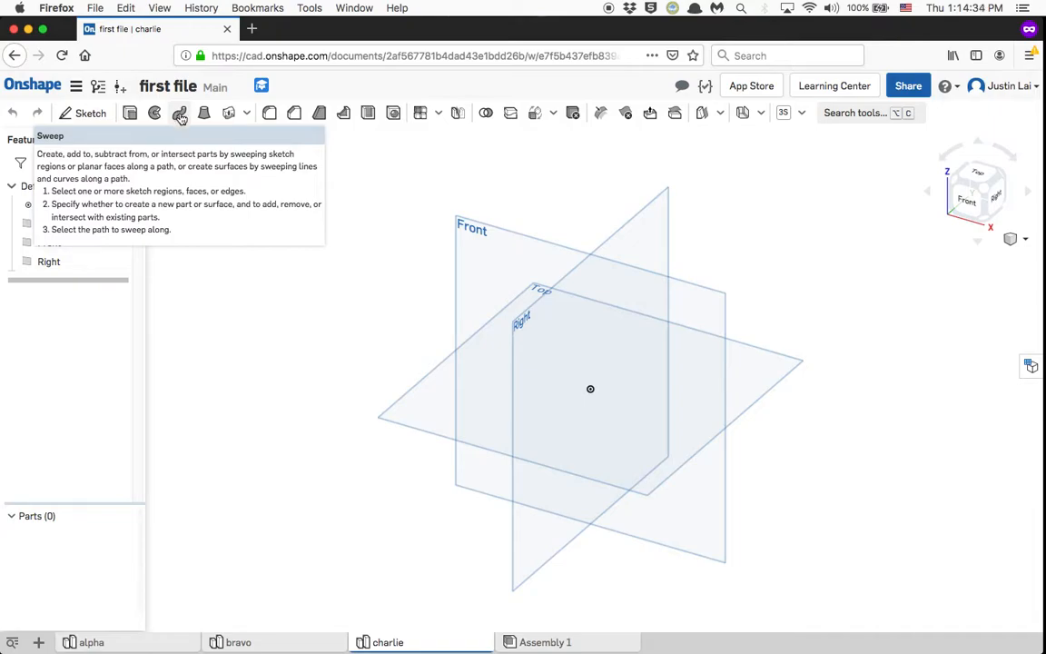
- Start a new sketch on the Top plane and view it straight on
mouse_move(313, 291)
right_mouse_down()
mouse_move(306, 276)
mouse_move(325, 272)
right_mouse_up()
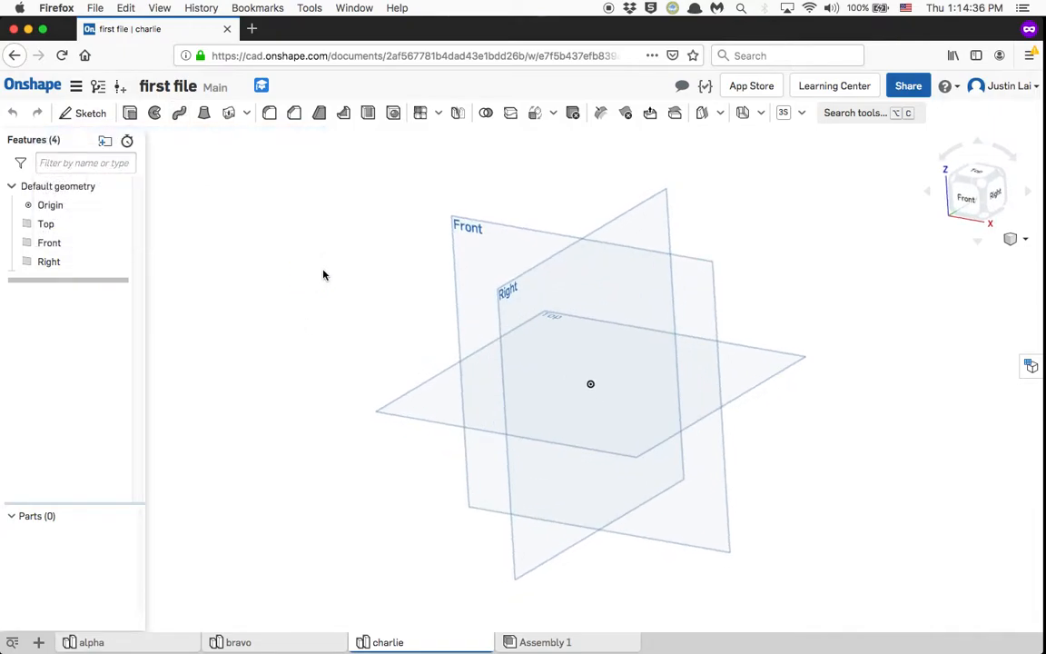
middle_click_drag(324, 272, 230, 333)
right_click_drag(241, 311, 259, 336)
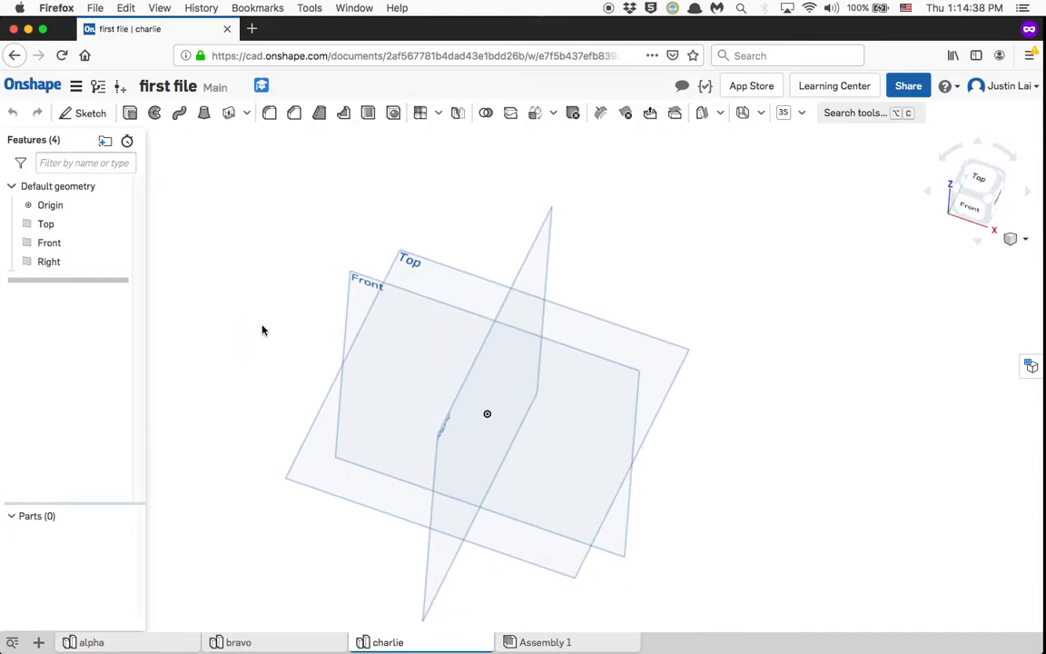
left_click(89, 113)
key("n")
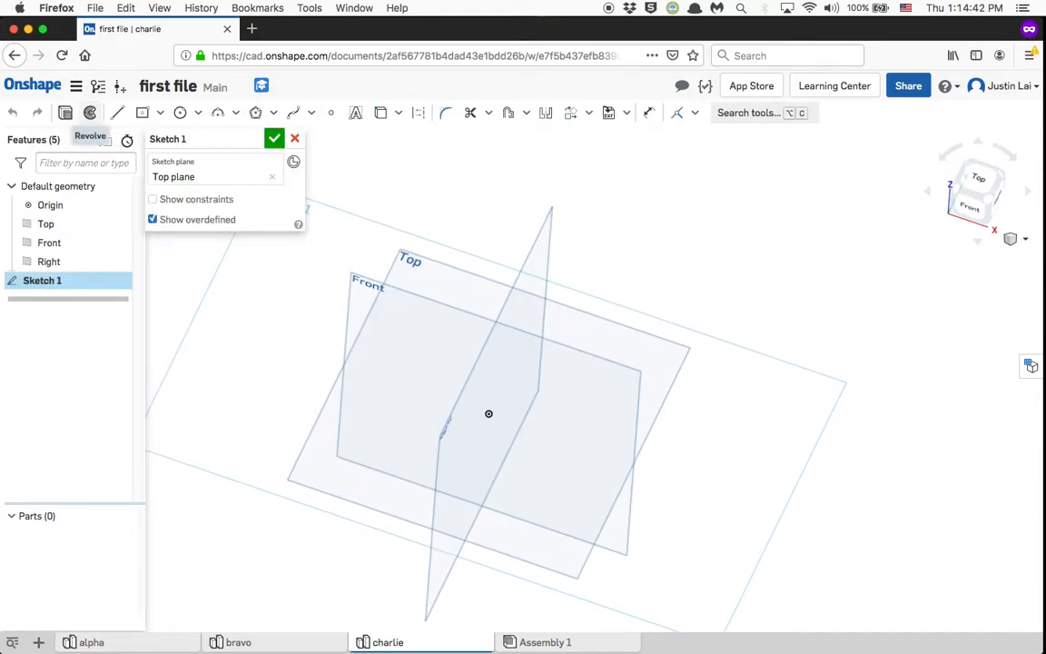
scroll(534, 224, "up", 1)
scroll(603, 386, "up", 4)
middle_click_drag(603, 383, 547, 322)
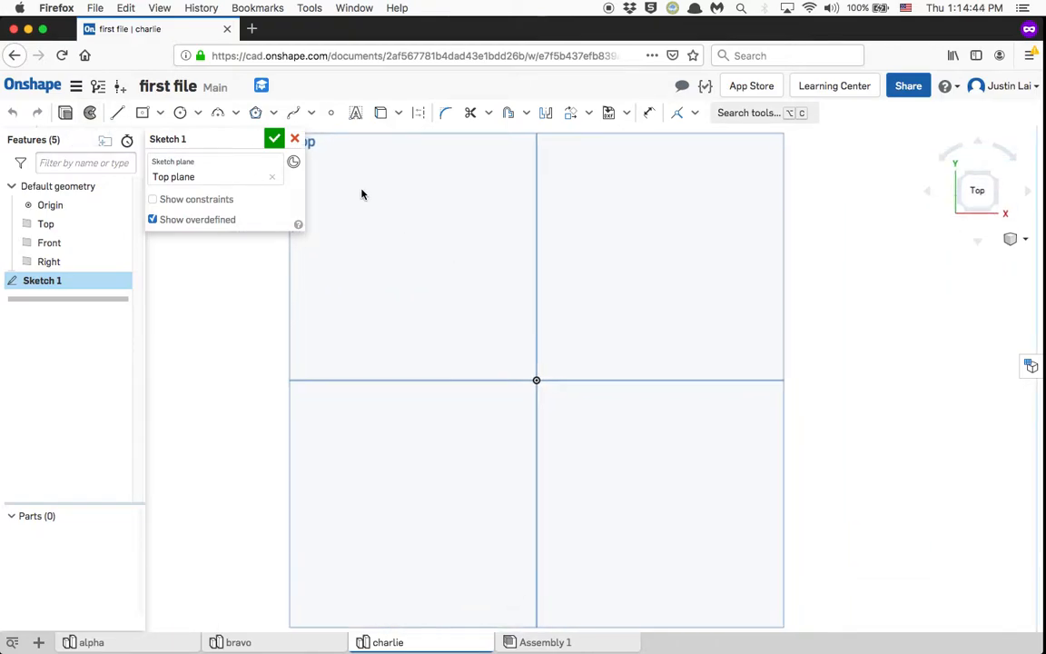
- Draw a circle about 0.345 in in diameter centred on the origin
left_click(178, 115)
scroll(540, 377, "down", 2)
scroll(537, 379, "up", 4)
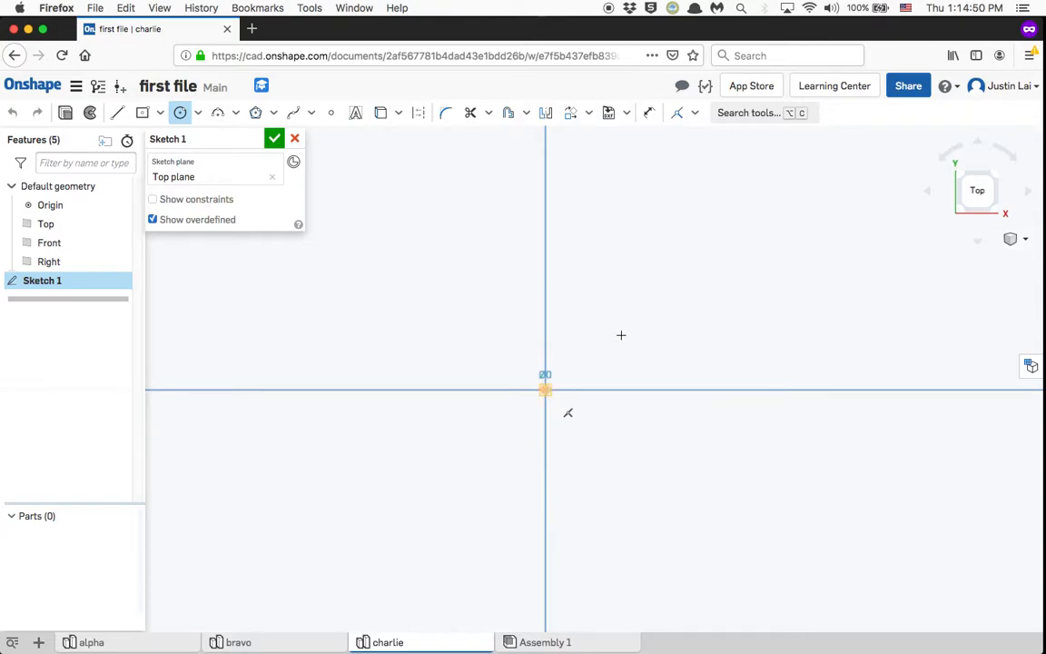
left_click(643, 307)
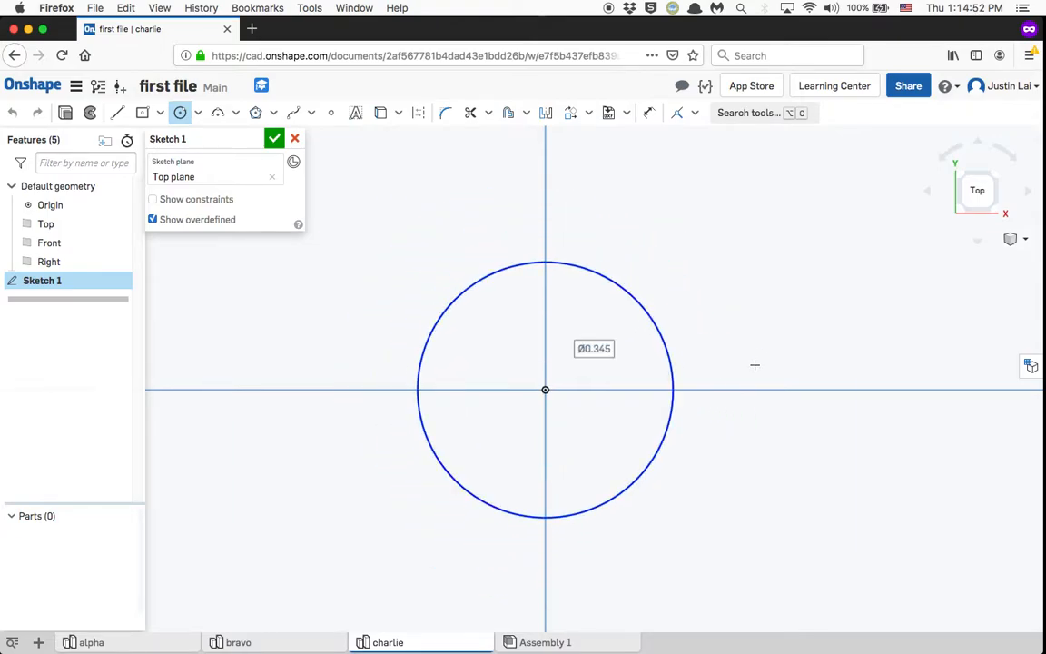
- Finish the circle sketch on the Top plane
right_click_drag(754, 365, 752, 331)
scroll(749, 331, "down", 4)
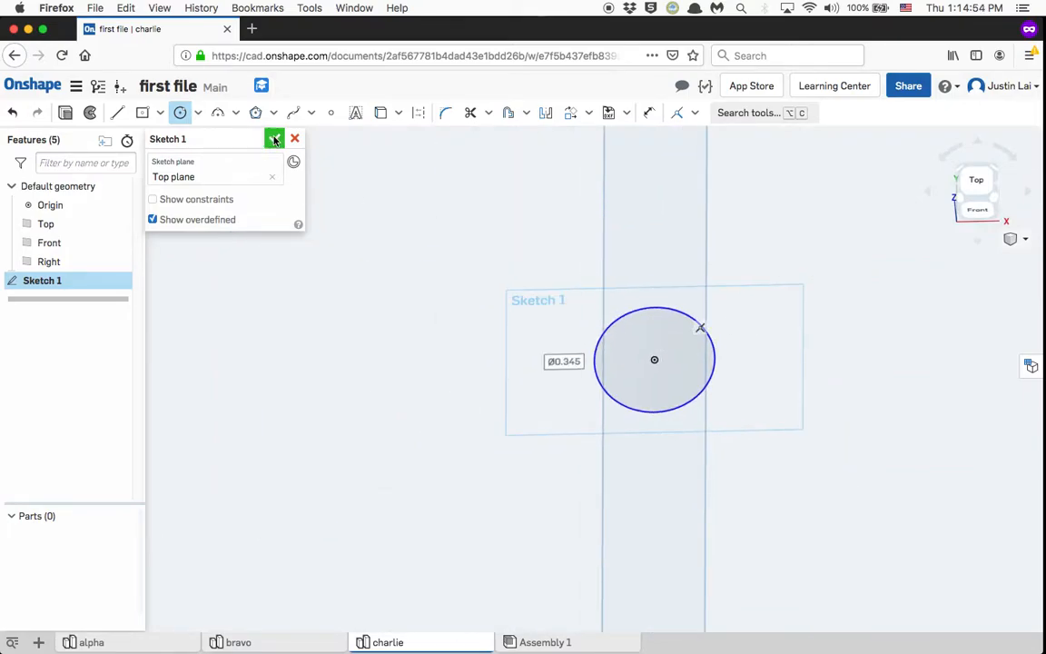
left_click(274, 139)
scroll(584, 332, "up", 3)
scroll(581, 329, "down", 5)
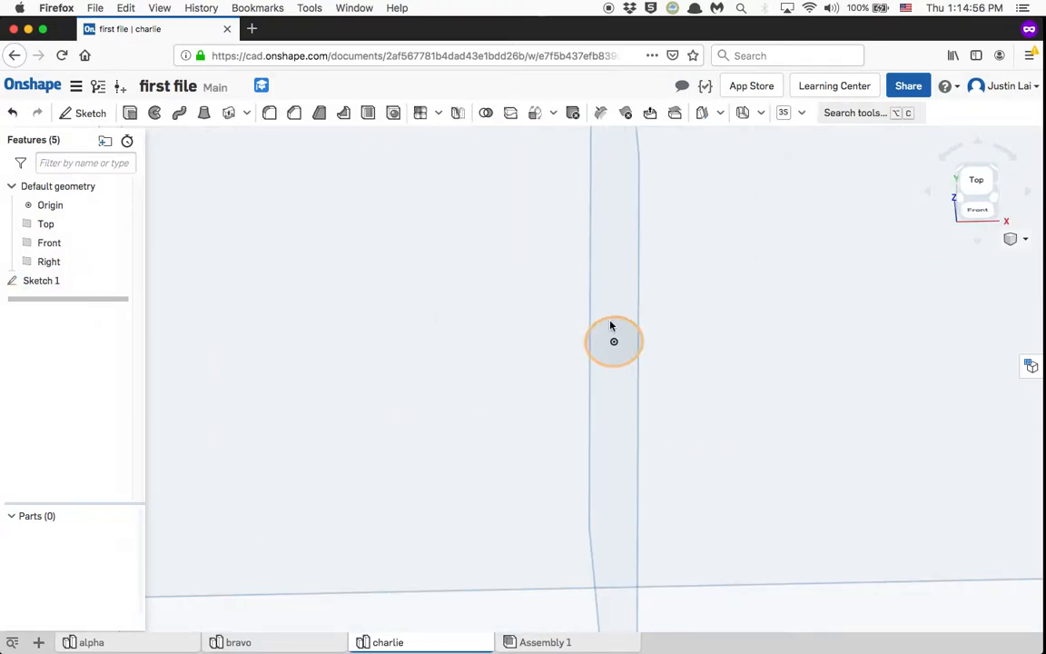
key("f")
right_click_drag(783, 356, 802, 345)
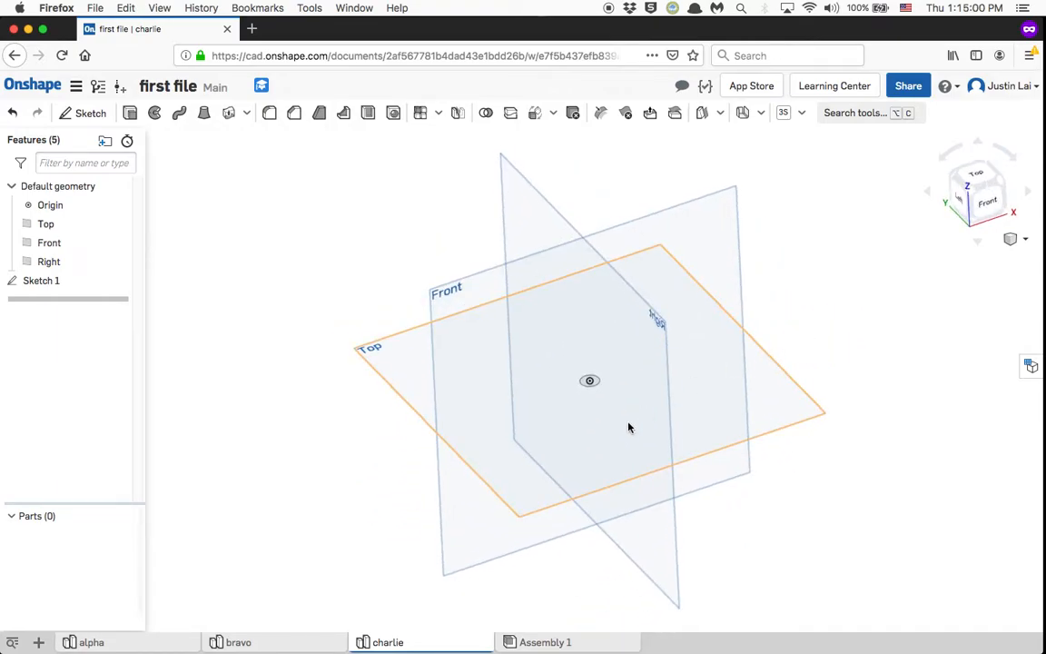
scroll(584, 382, "up", 3)
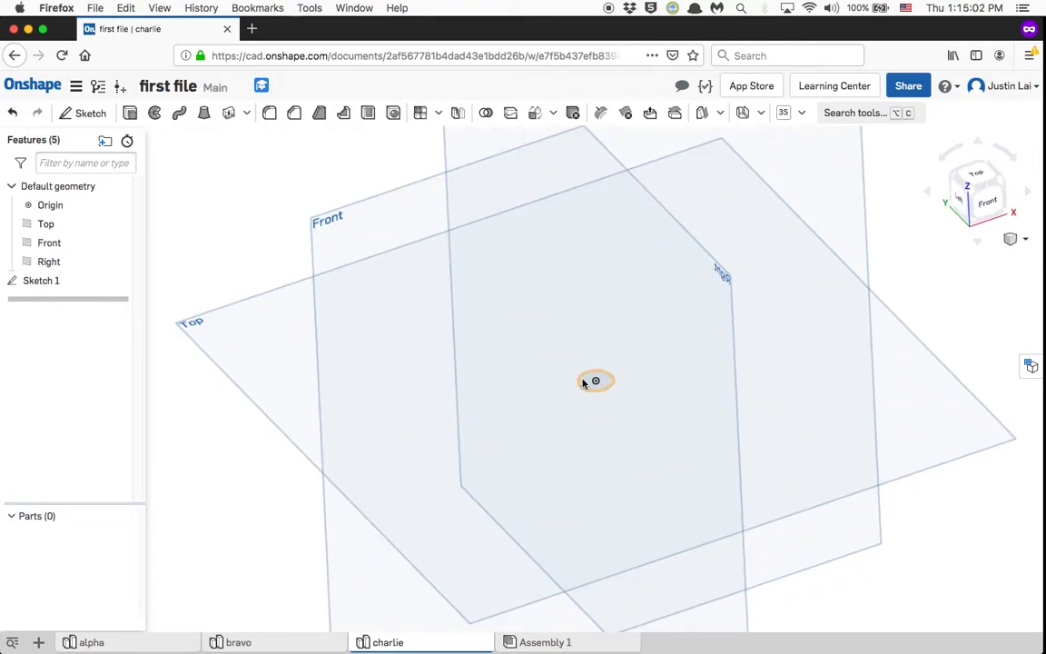
- Hide the Top plane in the charlie part studio
left_click(125, 224)
mouse_move(481, 292)
right_mouse_down()
mouse_move(504, 265)
mouse_move(427, 264)
mouse_move(642, 392)
mouse_move(639, 423)
right_mouse_up()
scroll(627, 391, "up", 3)
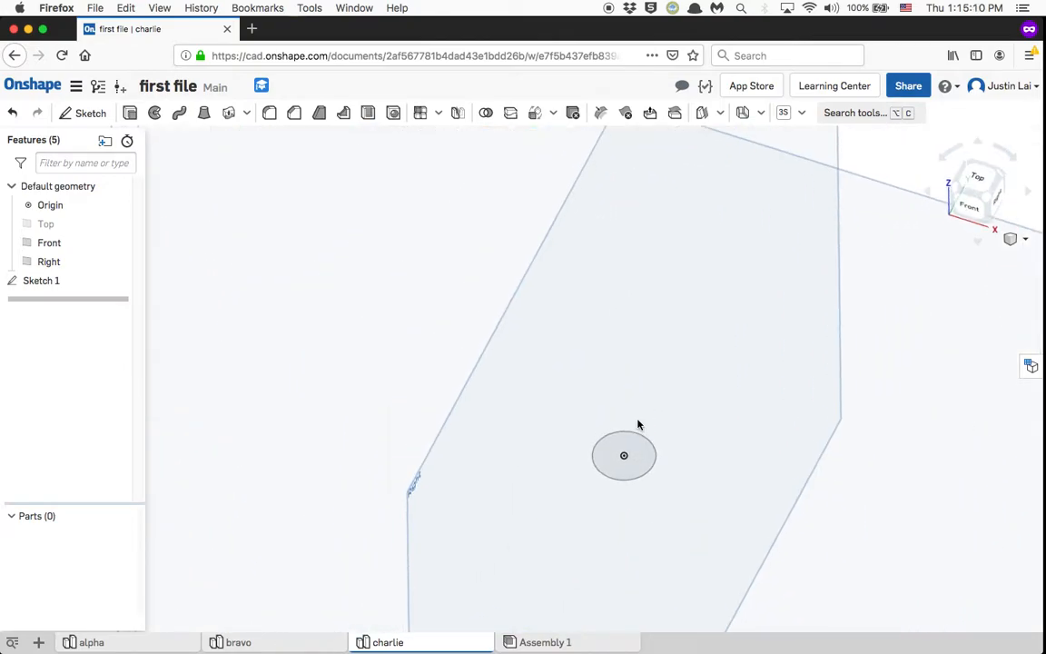
scroll(638, 424, "down", 3)
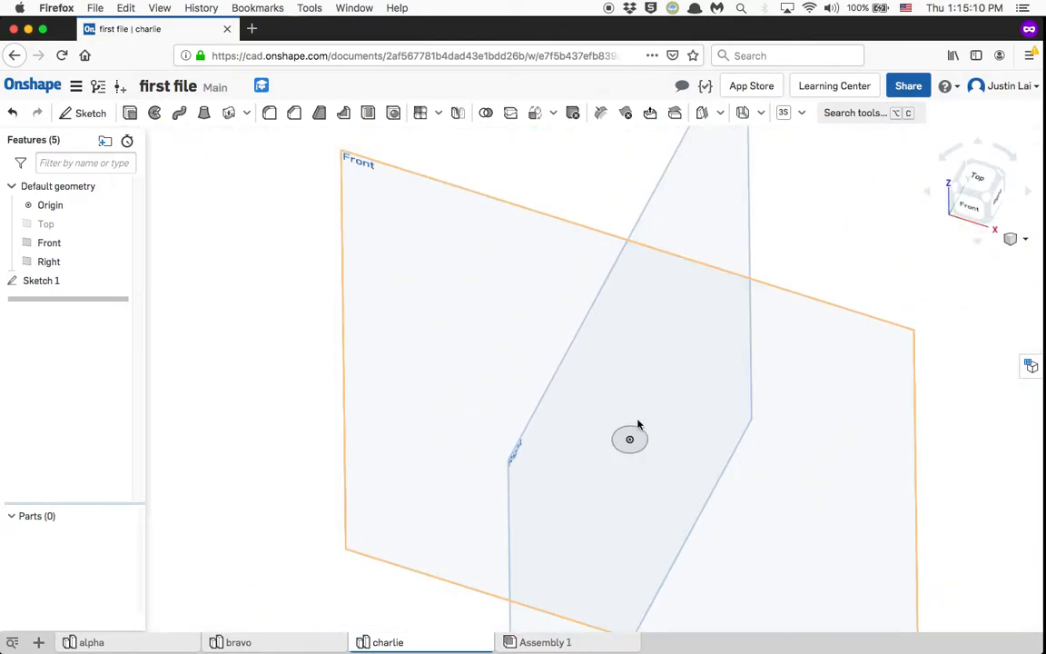
- Look at the extruded parts in the alpha part studio, and return to charlie
left_click(130, 645)
right_click_drag(754, 362, 584, 415)
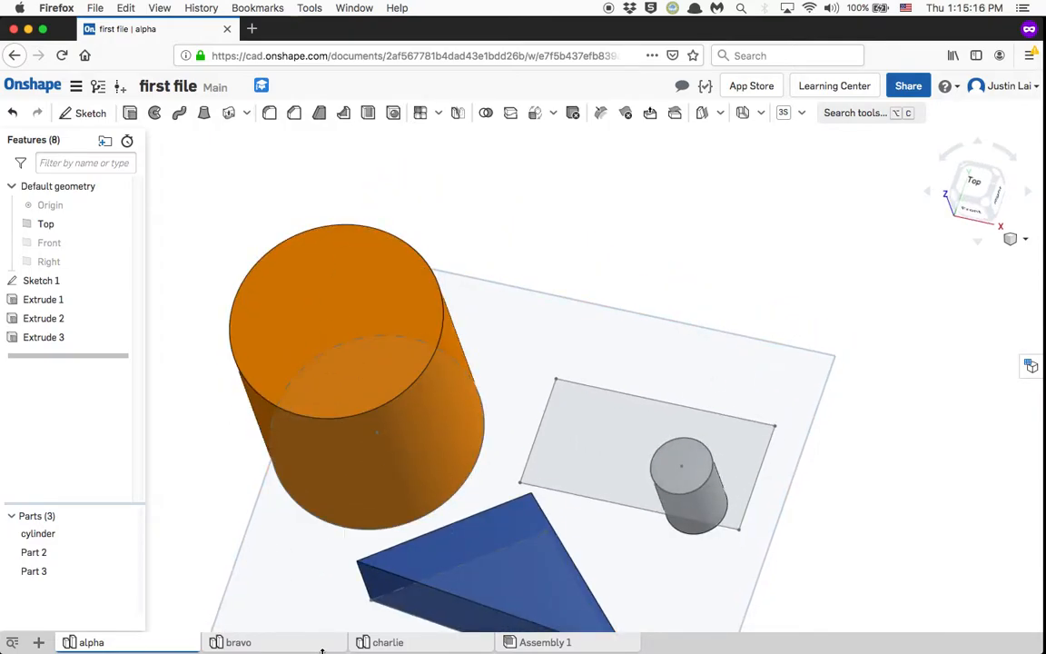
left_click(388, 641)
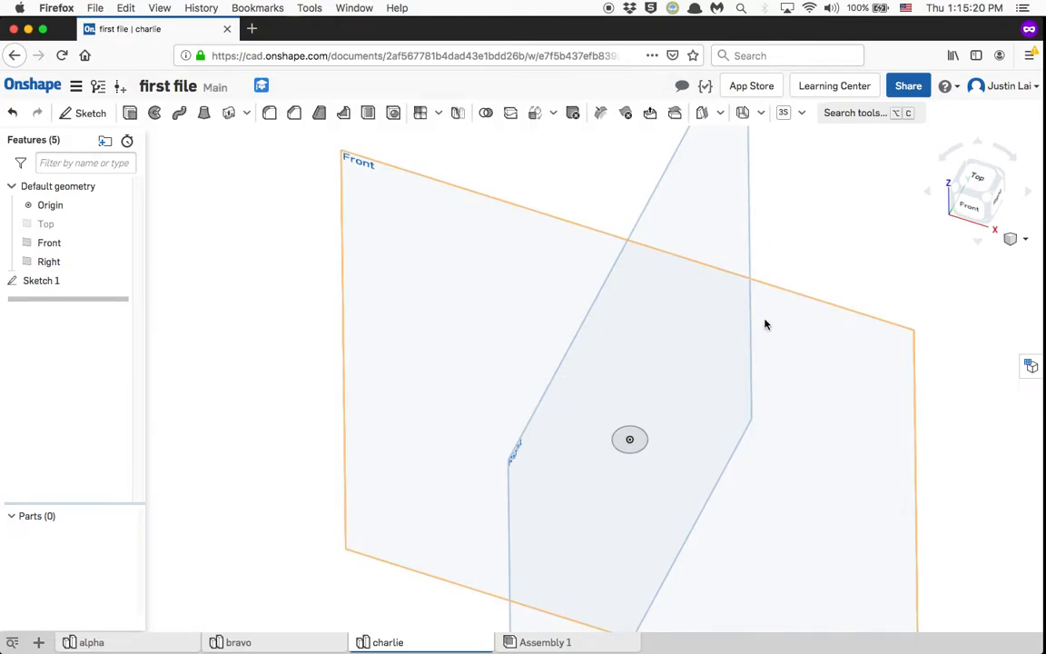
- Examine how the circle lies relative to the Front and Right planes from several angles
mouse_move(697, 258)
right_mouse_down()
mouse_move(694, 217)
mouse_move(680, 297)
mouse_move(708, 272)
right_mouse_up()
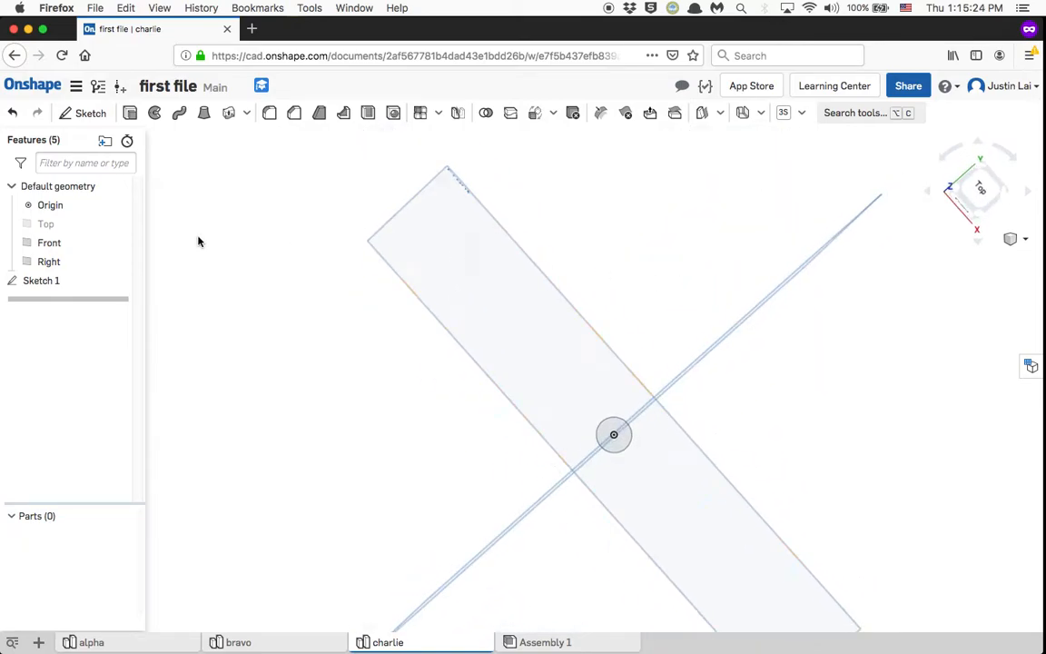
left_click(122, 224)
left_click(127, 226)
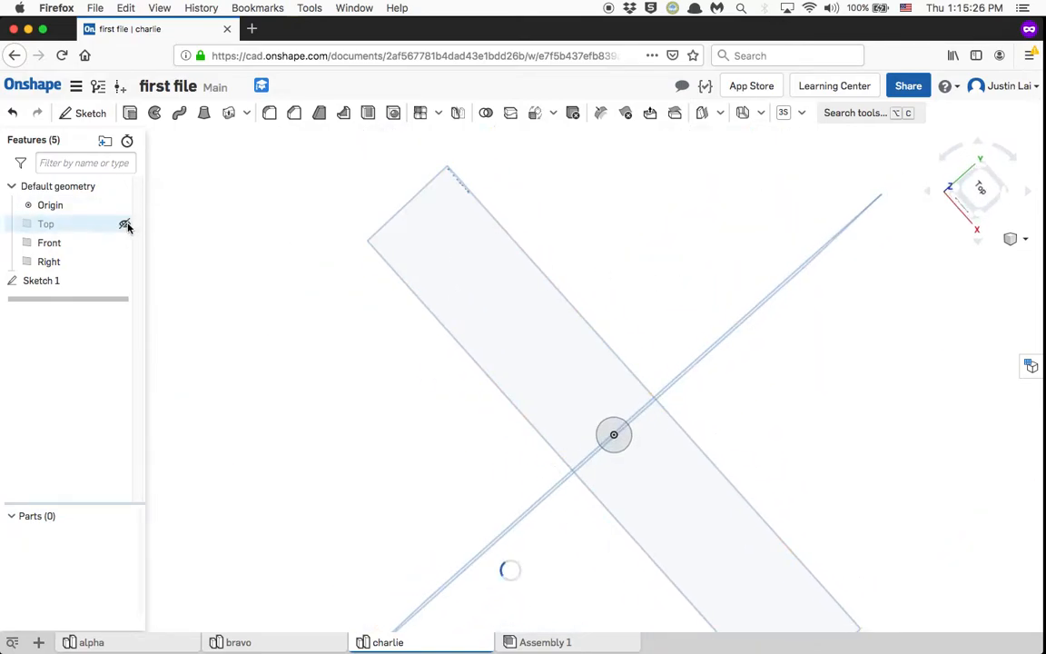
right_click_drag(663, 374, 659, 318)
scroll(657, 320, "up", 4)
scroll(654, 319, "down", 5)
scroll(654, 320, "down", 3)
middle_click_drag(652, 320, 604, 411)
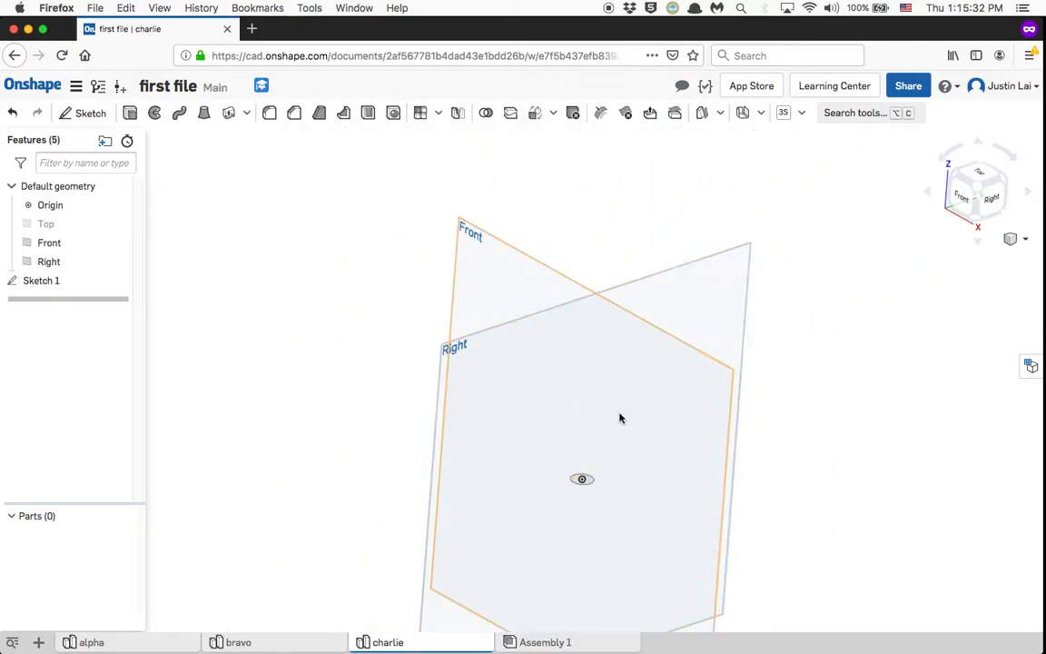
- Start a new sketch on the Front plane, viewed straight on with the circle sketch shown for reference
left_click(66, 243)
left_click(97, 116)
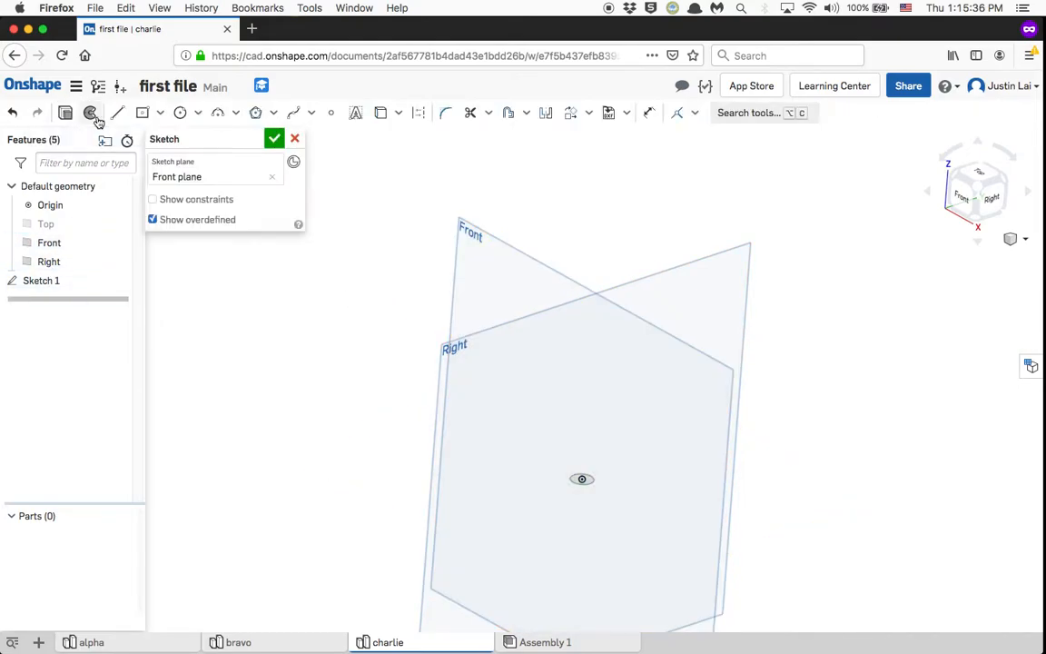
scroll(595, 455, "up", 10)
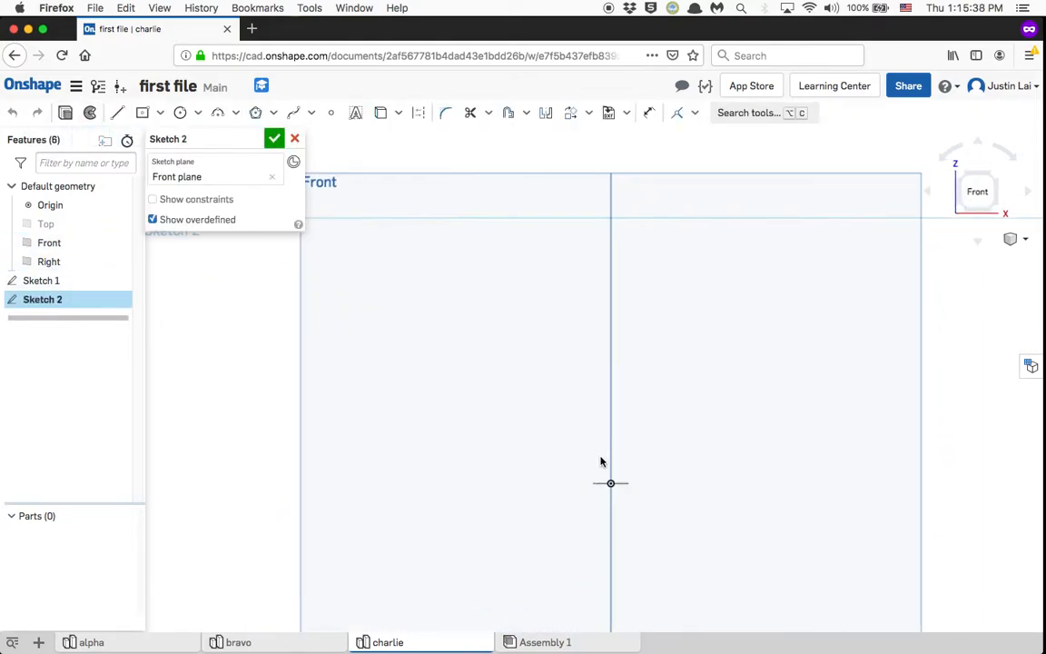
left_click(125, 281)
left_click(124, 281)
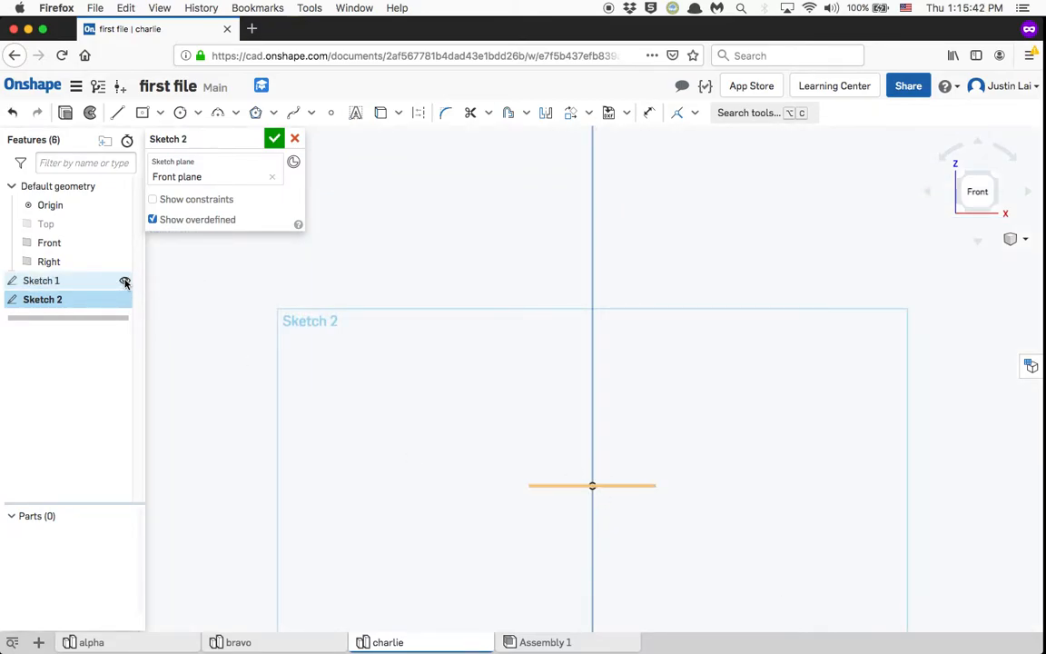
- Draw a three-point spline from the origin up along the vertical axis, bending slightly toward positive X at its upper end
scroll(510, 343, "down", 3)
middle_click_drag(510, 343, 464, 444)
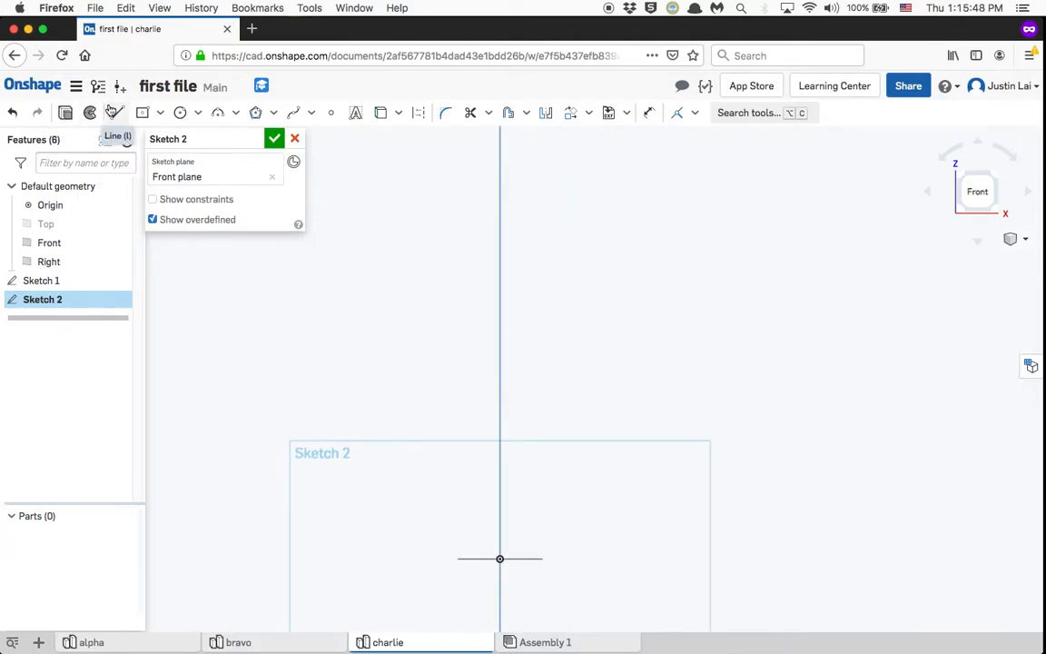
left_click(293, 114)
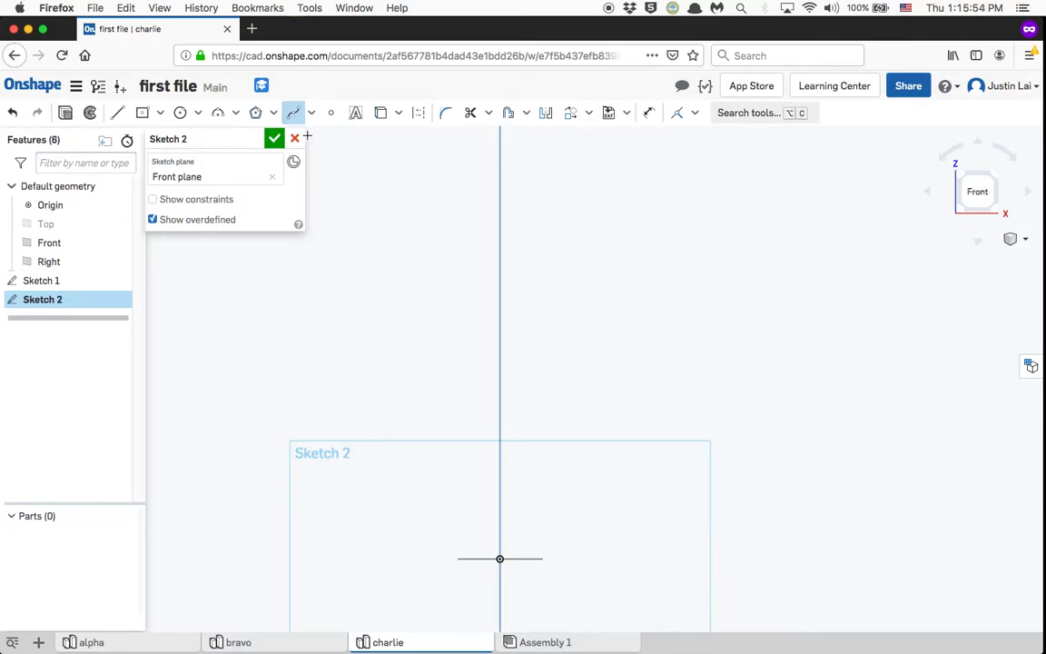
left_click(500, 545)
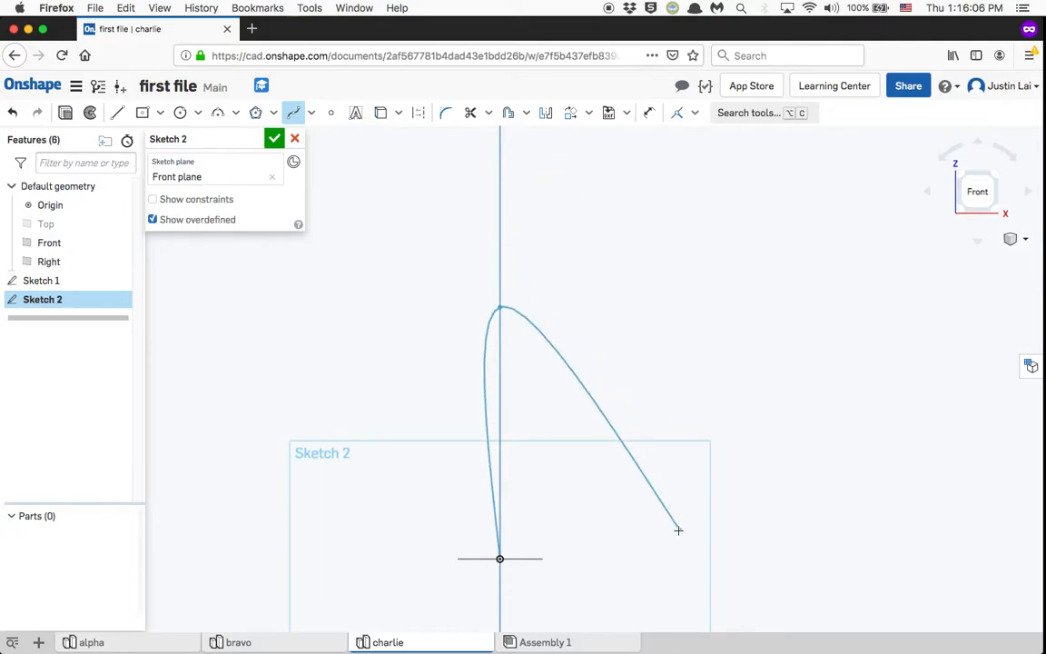
left_click(522, 159)
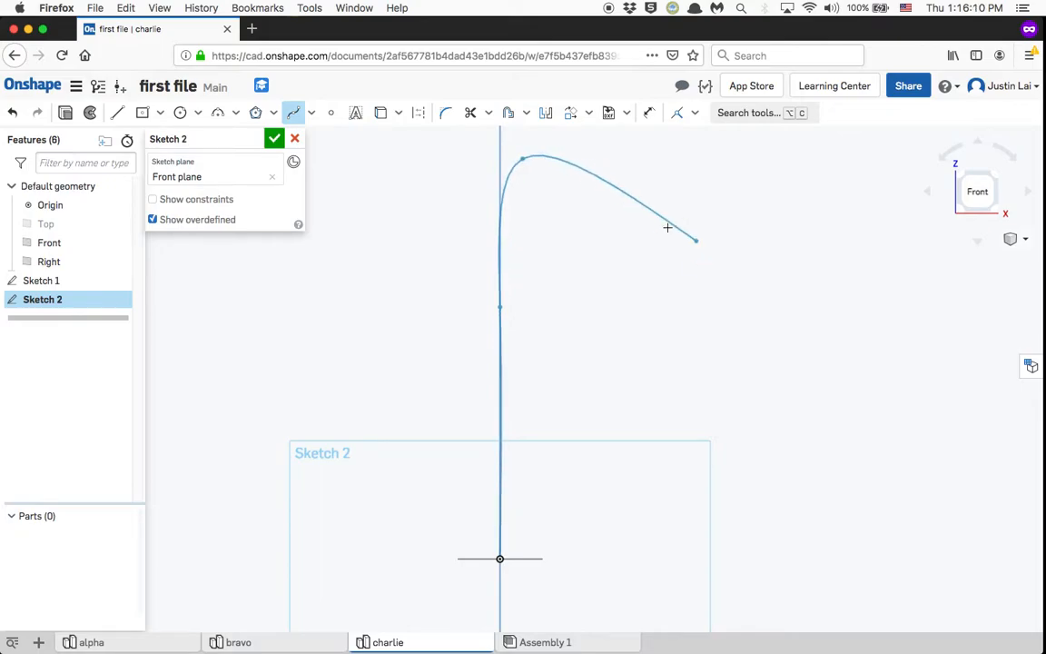
key("Escape")
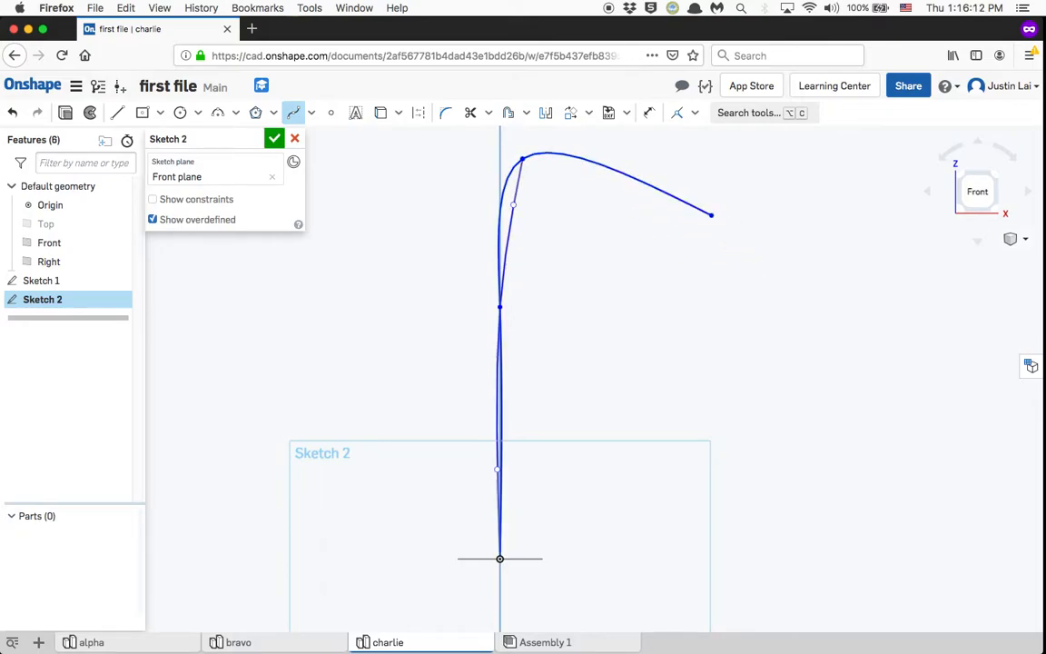
- Finish the spline sketch and hide all default planes so only the circle and path are shown
left_click(278, 141)
right_click_drag(388, 332, 375, 329)
scroll(374, 328, "down", 4)
scroll(374, 328, "up", 1)
scroll(374, 328, "down", 1)
scroll(375, 328, "up", 4)
right_click_drag(375, 325, 414, 334)
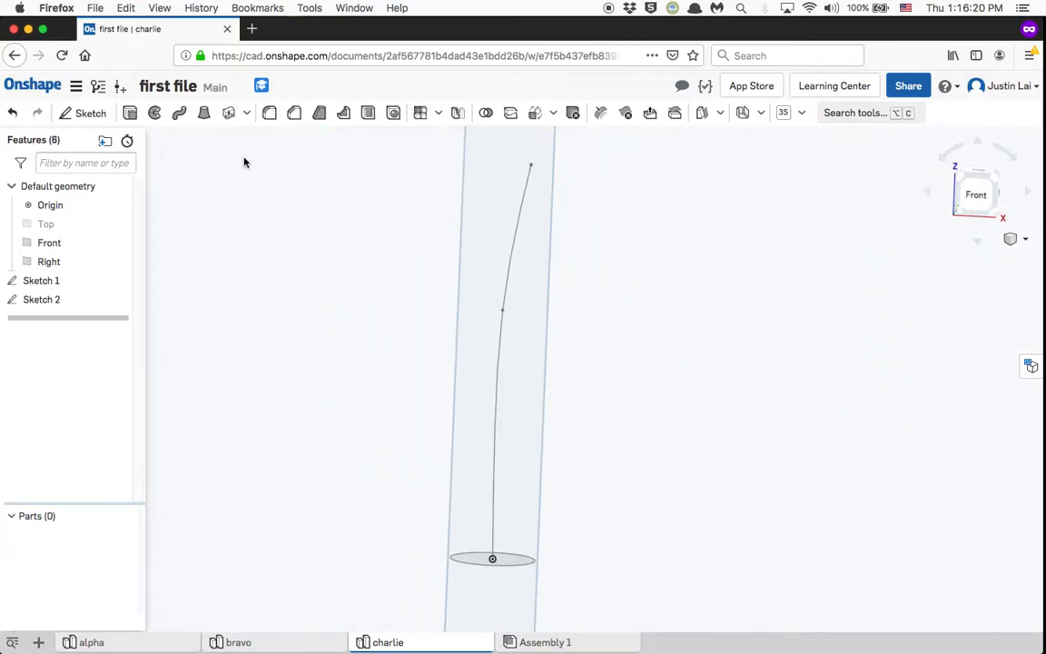
left_click(123, 224)
key("p")
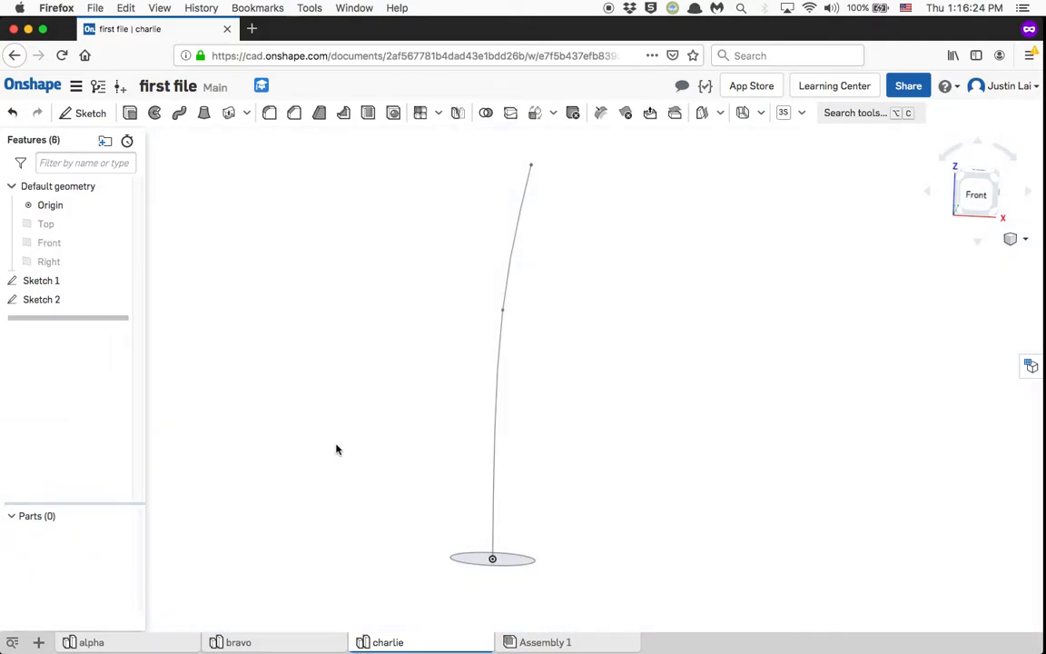
- Sweep the circle of Sketch 1 along the spline of Sketch 2 as a new solid part
left_click(178, 114)
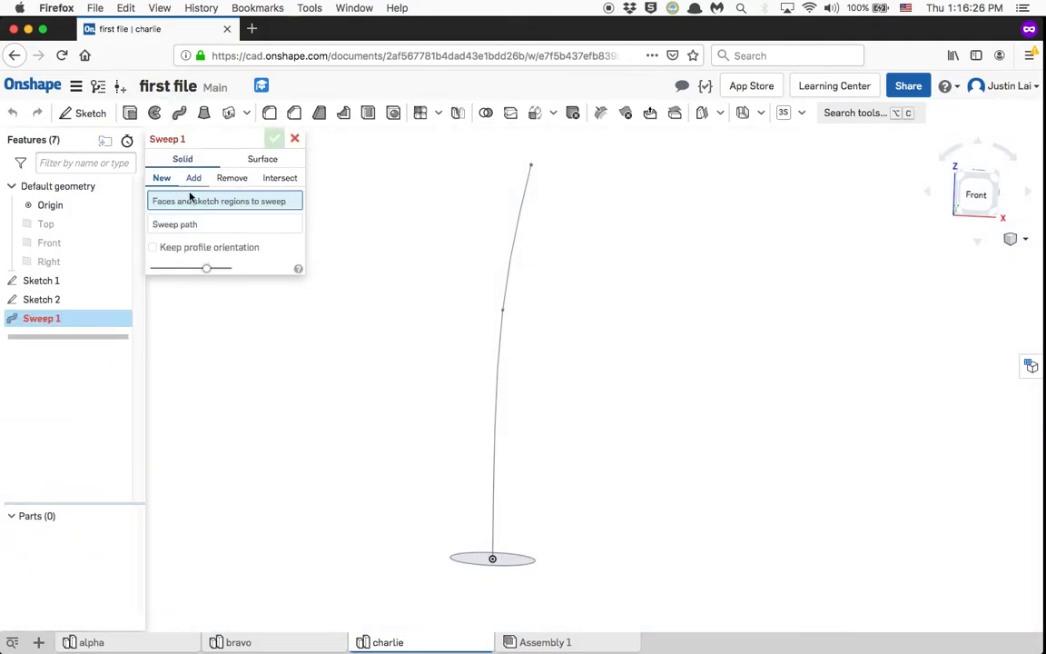
right_click_drag(585, 568, 538, 567)
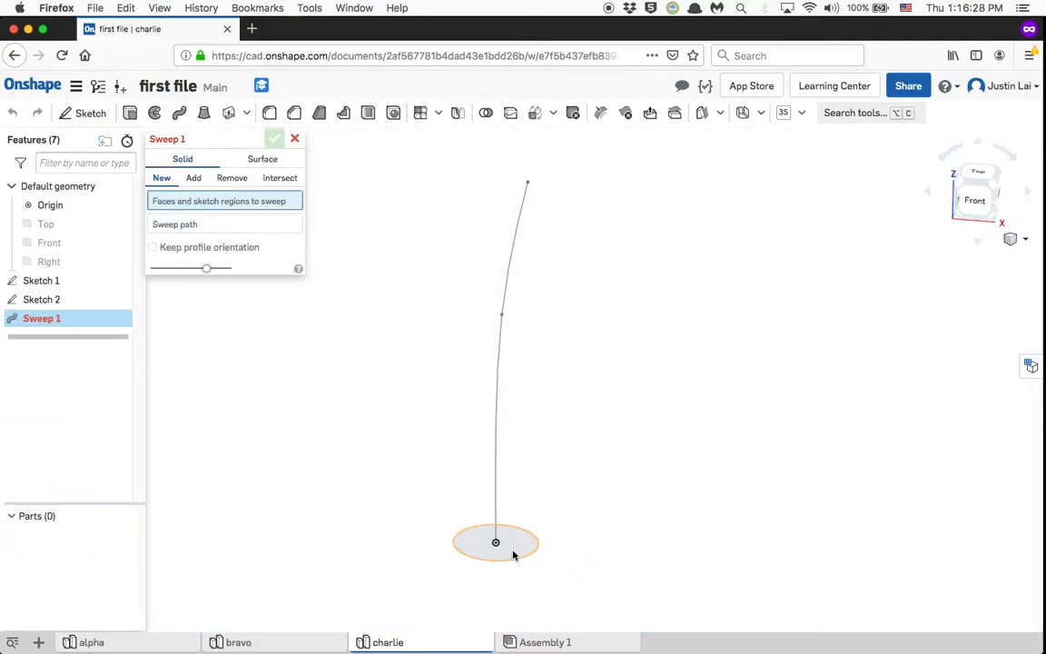
left_click(514, 554)
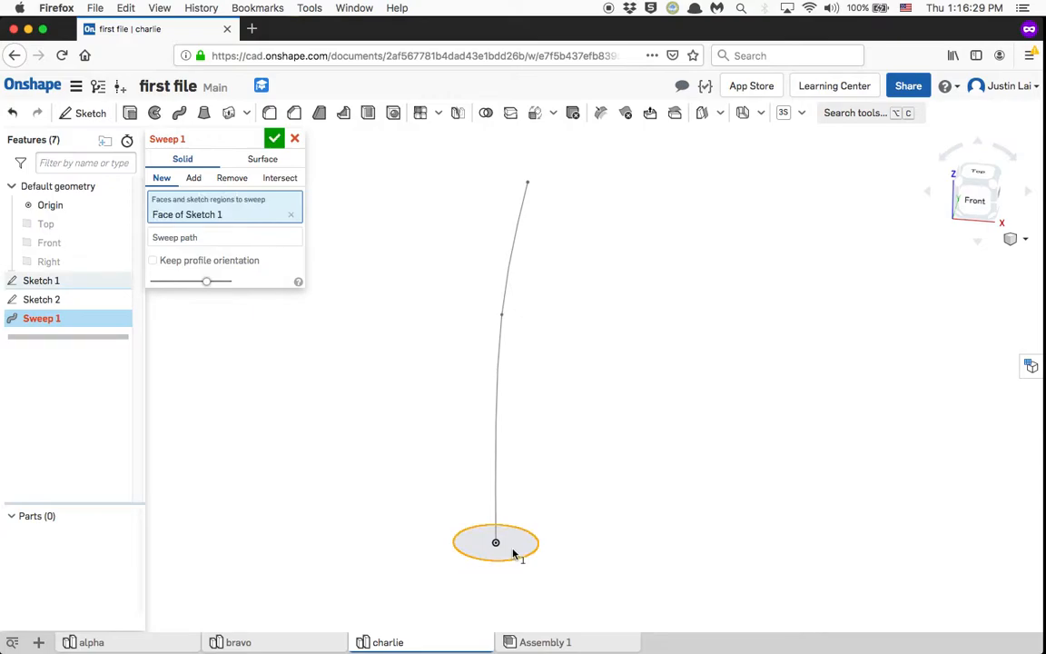
left_click(244, 238)
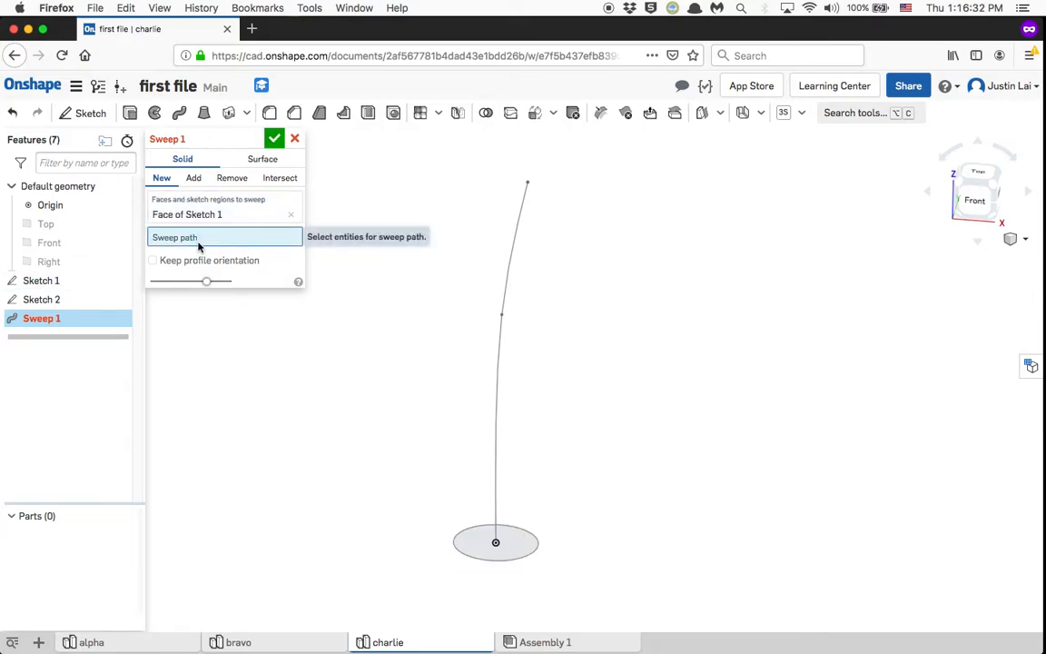
left_click(495, 482)
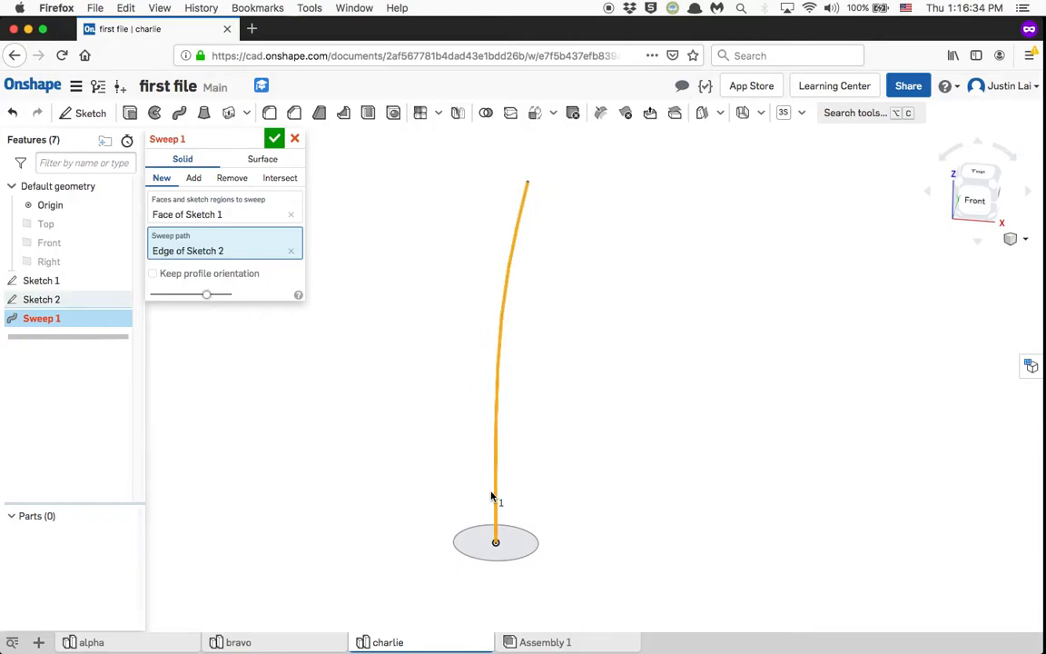
right_click_drag(617, 452, 635, 420)
left_click(274, 138)
right_click_drag(343, 282, 362, 229)
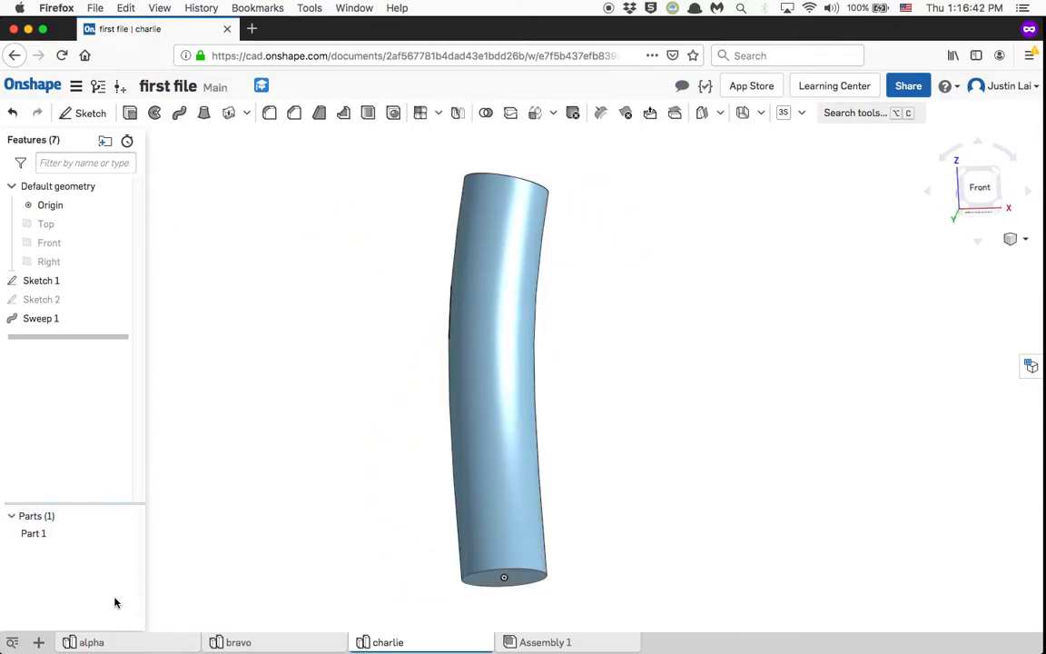
- Create a new part studio named delta and hide its Right and Front planes
left_click(41, 644)
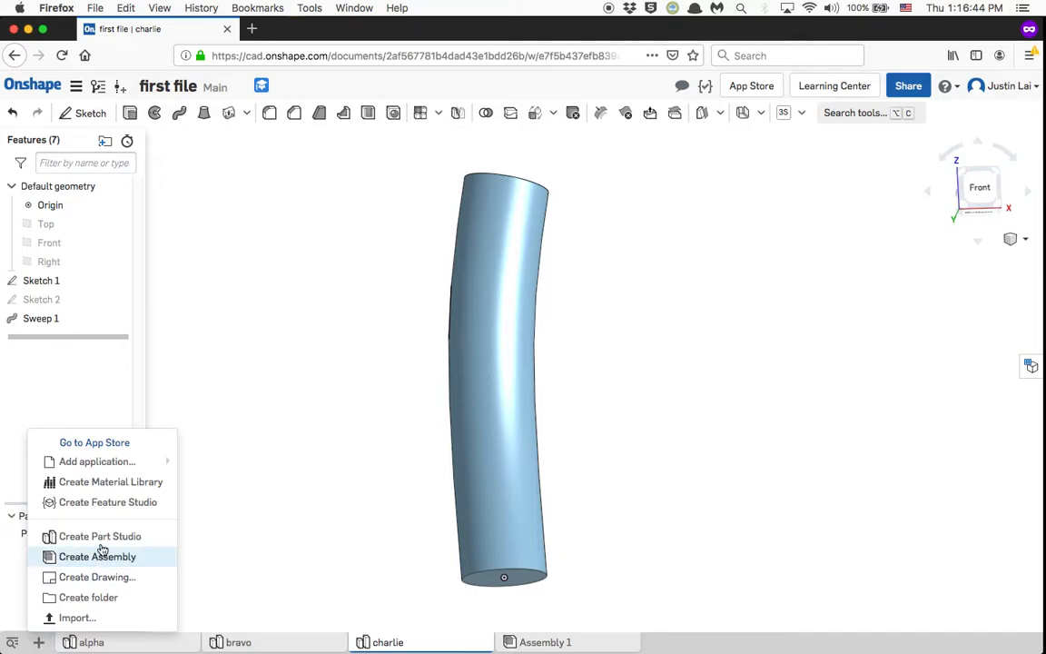
left_click(89, 540)
left_click(547, 643)
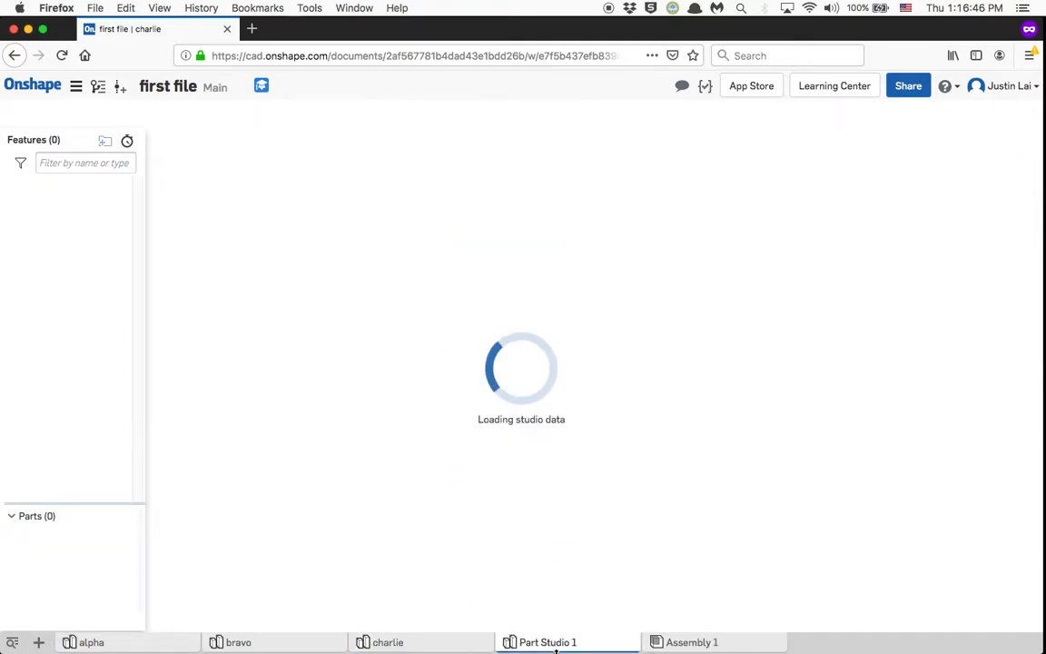
right_click(547, 643)
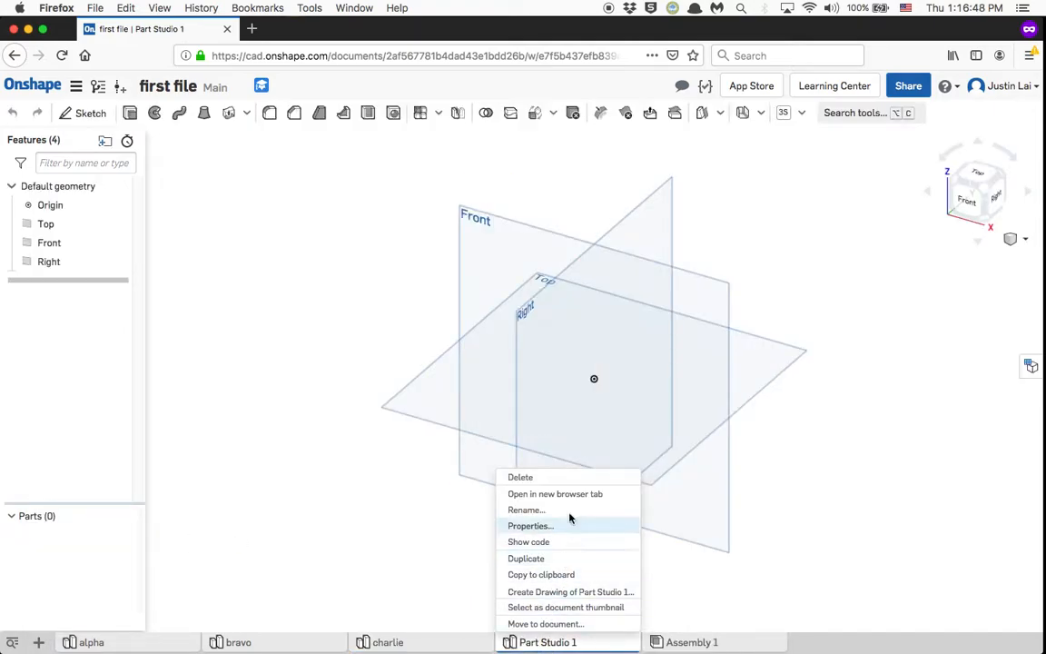
left_click(569, 511)
type("delta")
key("Return")
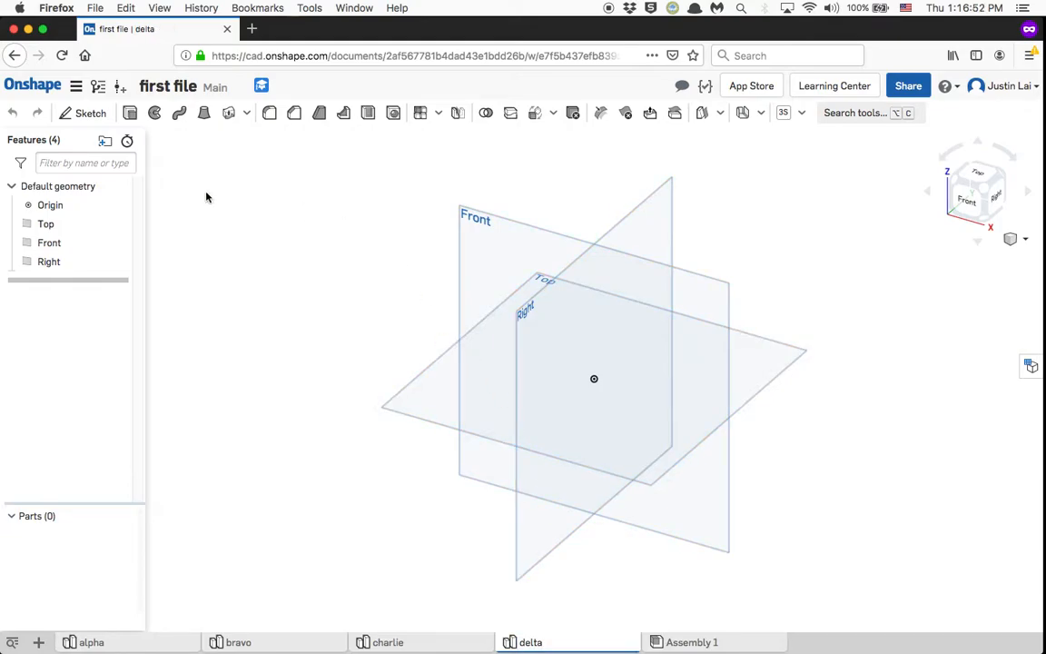
left_click(125, 262)
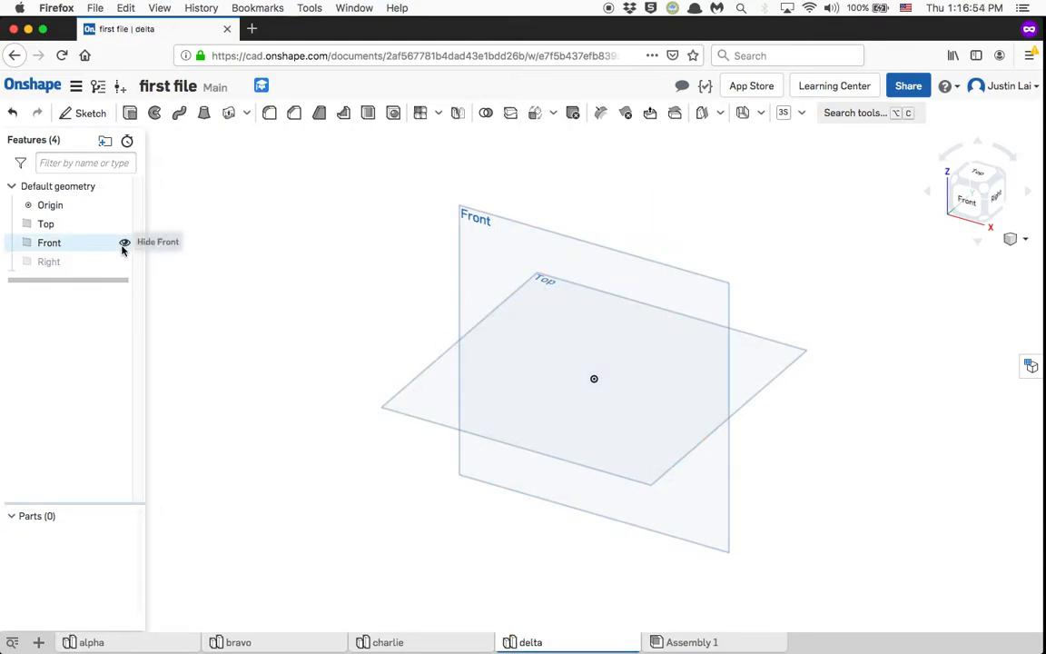
left_click(124, 242)
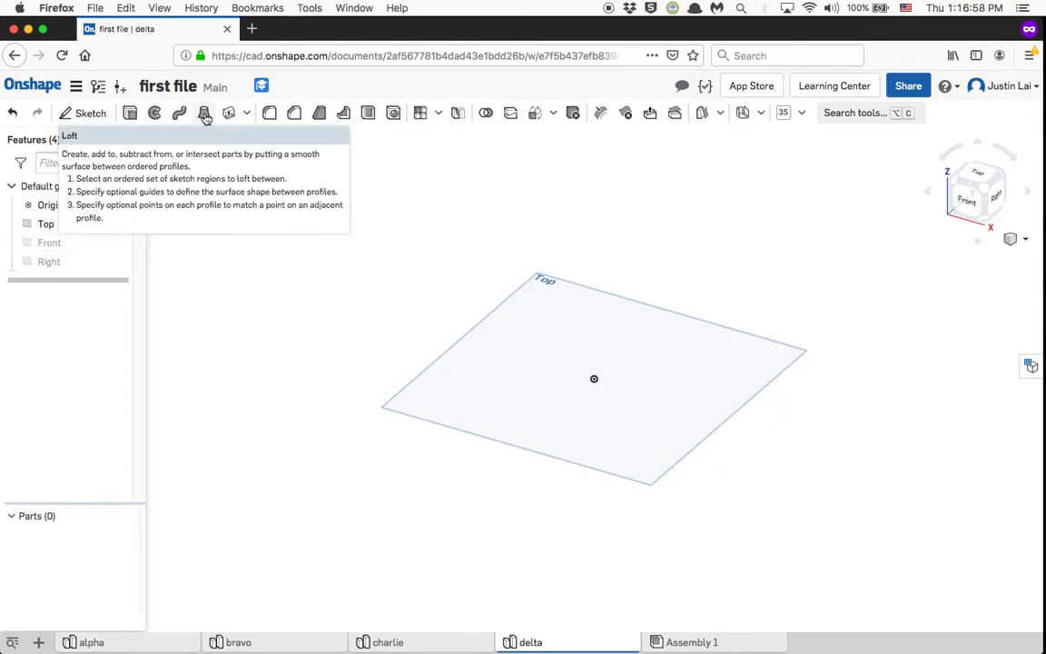
- Start a sketch on the Top plane and draw a center-point rectangle, nearly square, over the plane's upper-left corner
right_click_drag(399, 249, 302, 302)
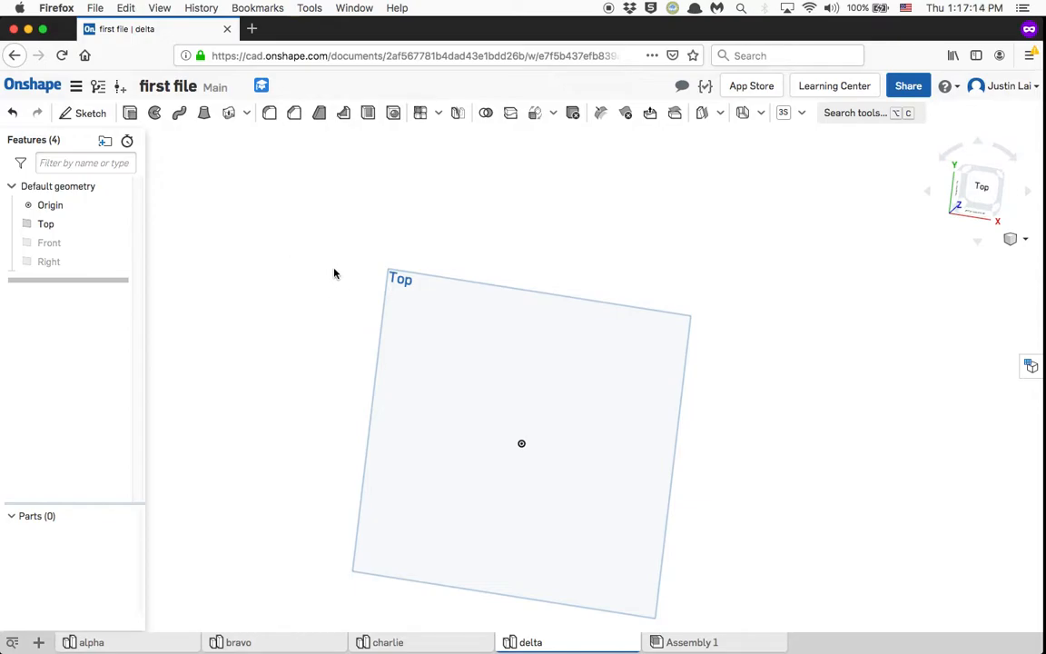
left_click(465, 284)
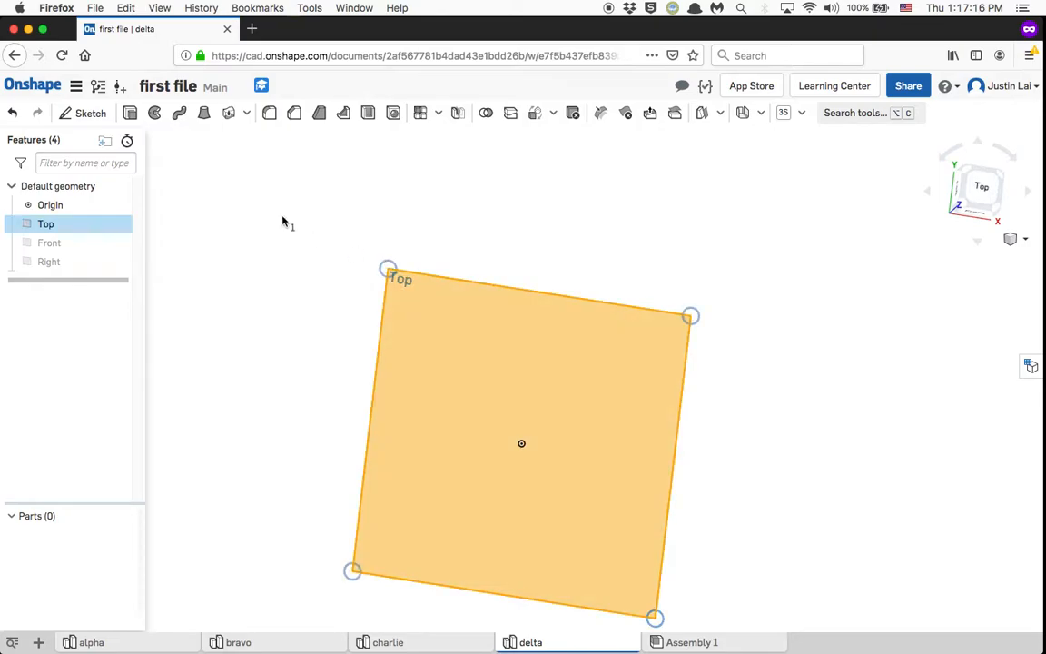
left_click(82, 115)
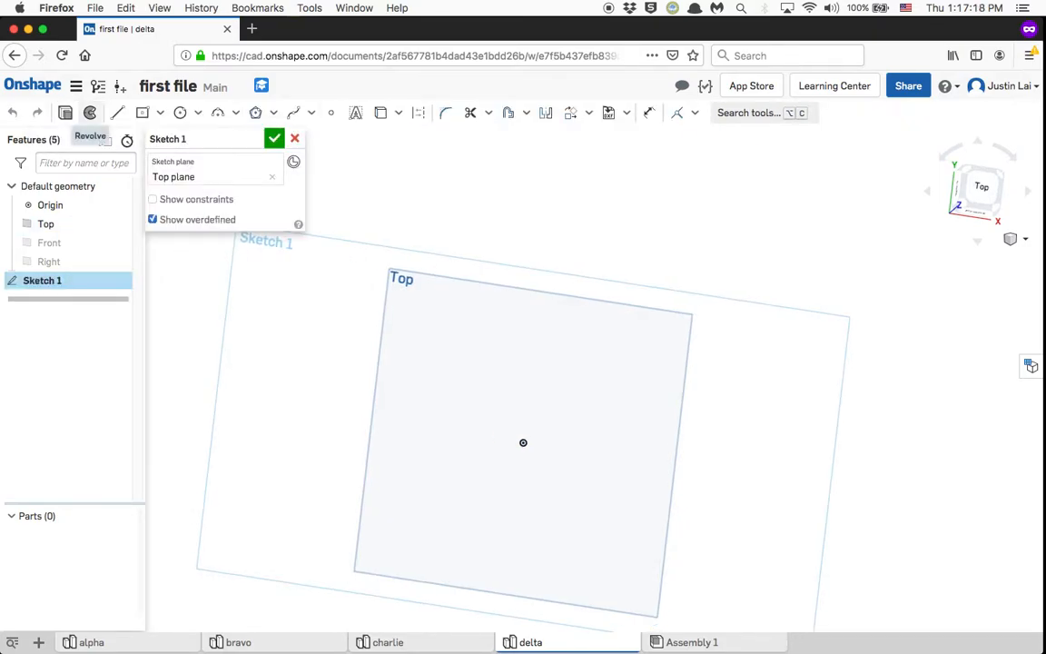
left_click(142, 112)
left_click(471, 299)
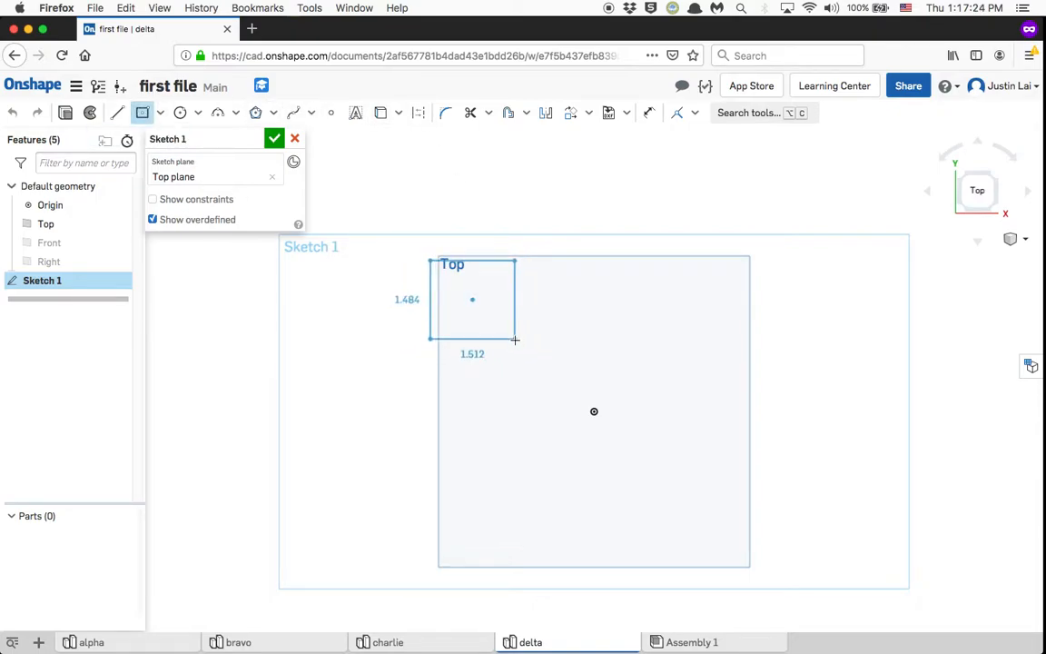
left_click(515, 344)
- Draw a circle near the Top plane's upper-right corner, of similar size to the rectangle
left_click(180, 113)
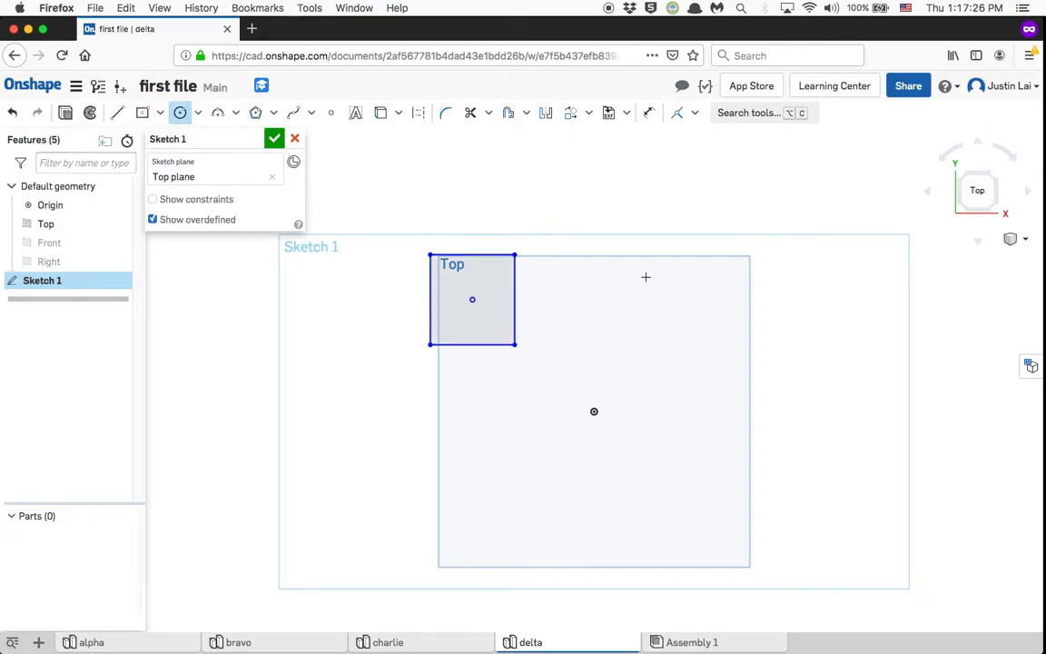
left_click(643, 267)
left_click(678, 300)
- Draw a closed triangle with two sides of about 2.3 and 1.7 in below the rectangle, then finish the sketch
left_click(116, 112)
left_click(471, 505)
left_click(616, 536)
left_click(539, 447)
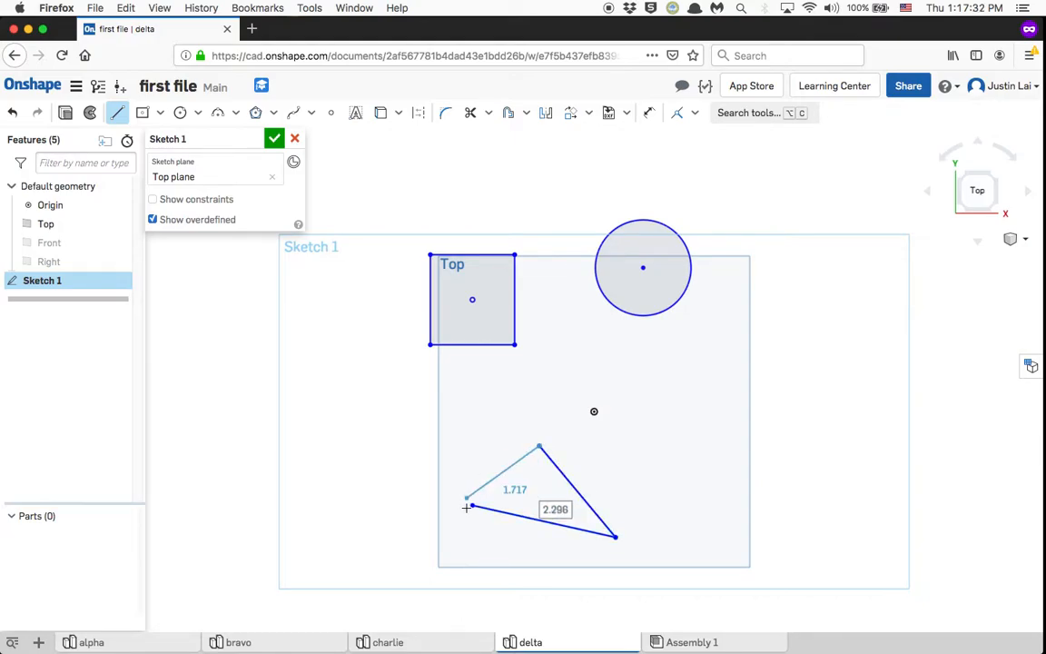
left_click(471, 504)
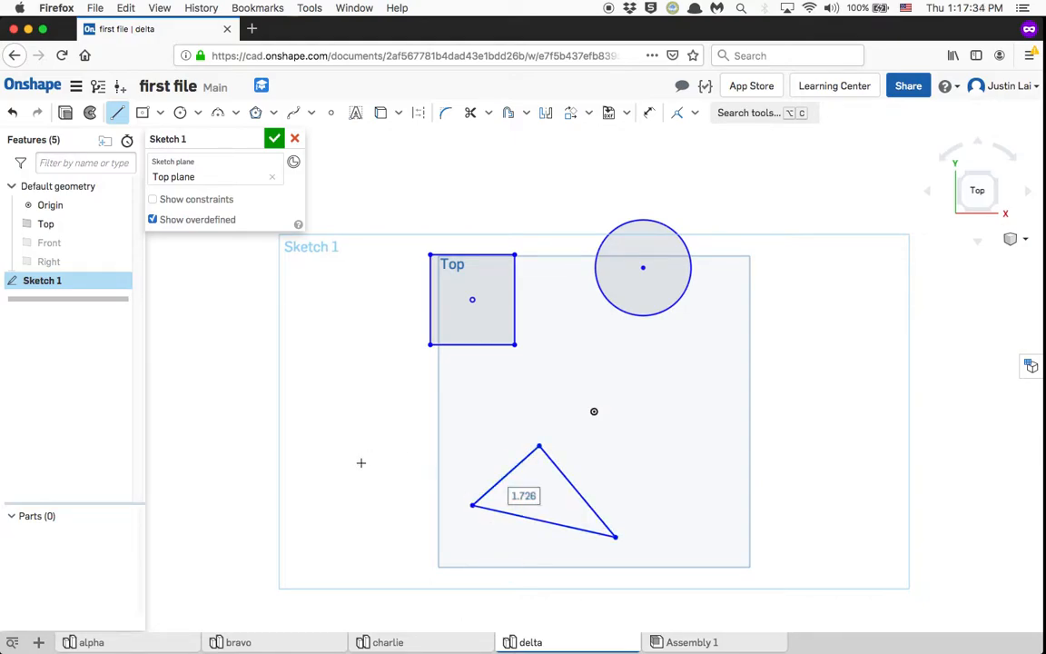
left_click(275, 139)
- Create an offset construction plane parallel to and above the Top plane
mouse_move(380, 402)
right_mouse_down()
mouse_move(399, 360)
mouse_move(378, 367)
right_mouse_up()
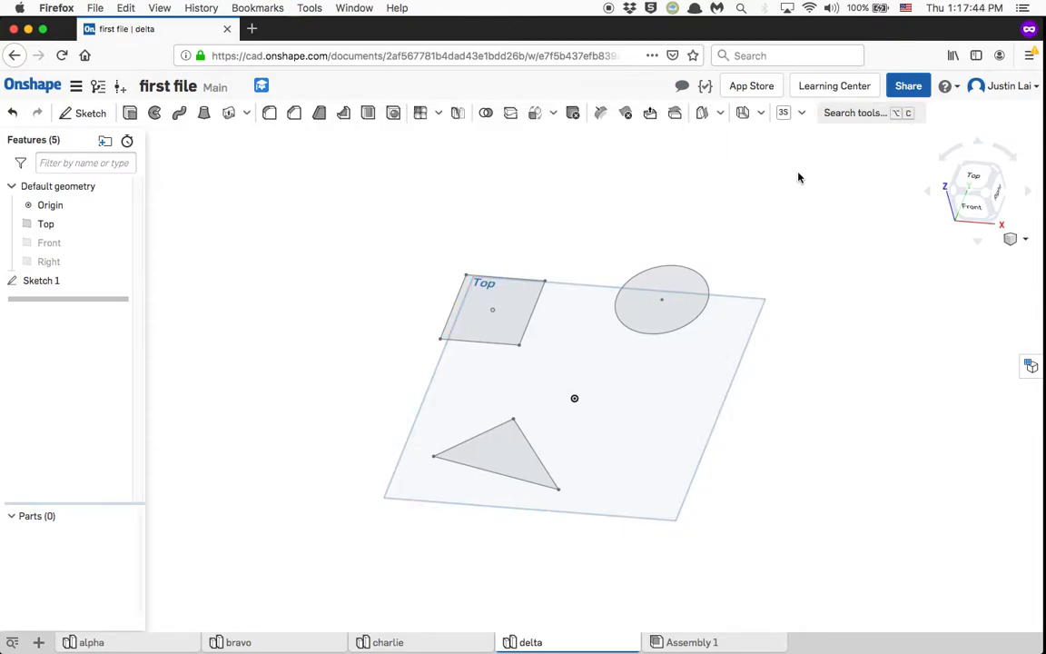
key("alt+c")
type("plane")
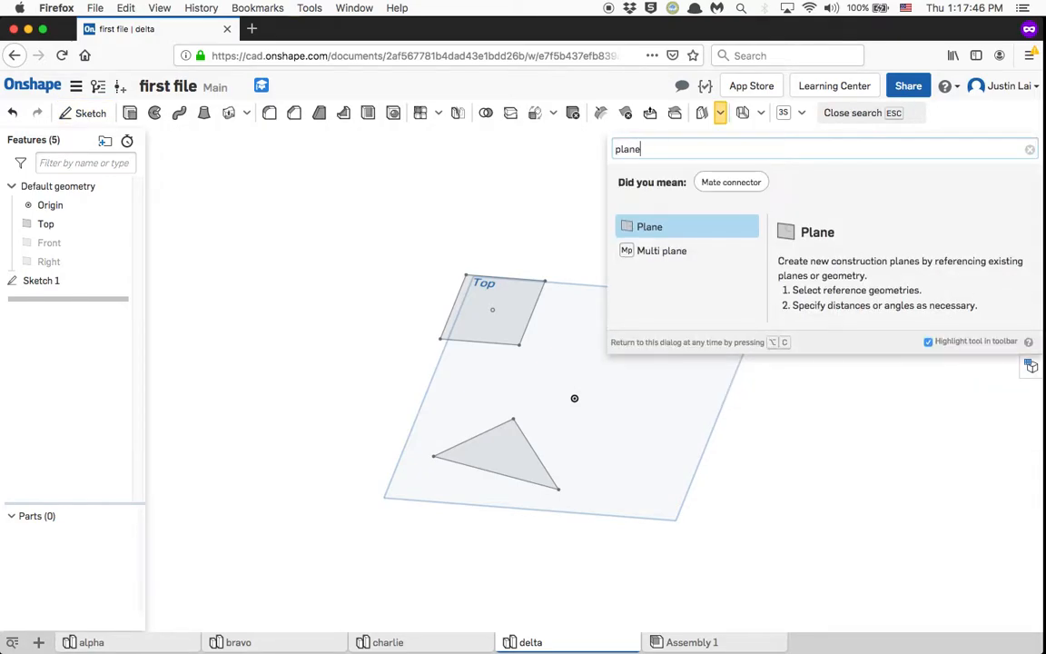
left_click(720, 114)
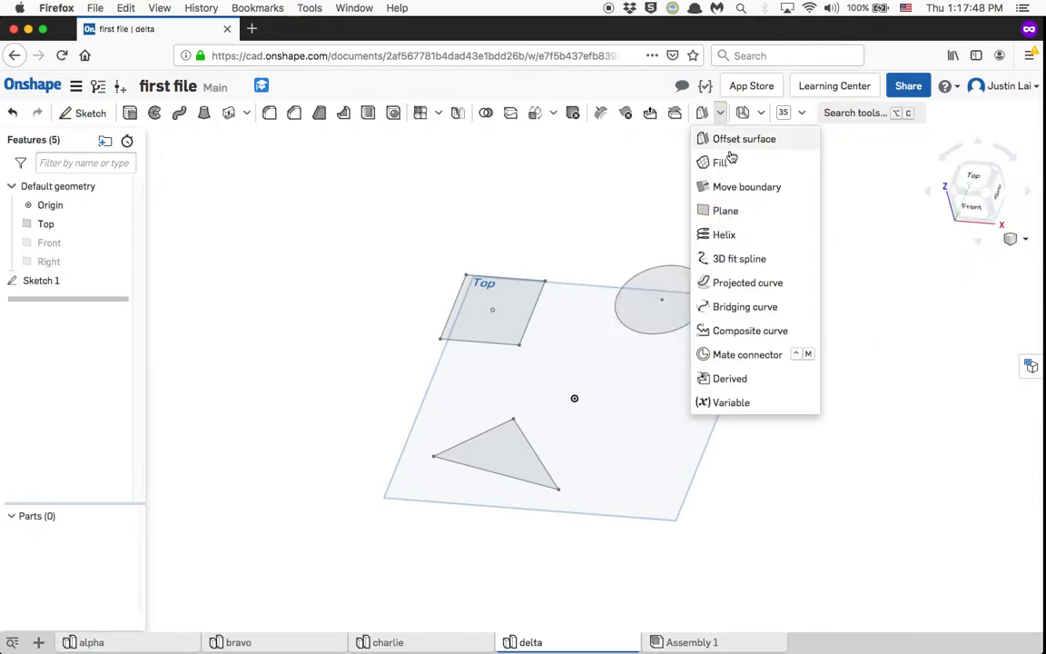
left_click(736, 214)
mouse_move(762, 298)
right_mouse_down()
mouse_move(759, 309)
mouse_move(757, 297)
right_mouse_up()
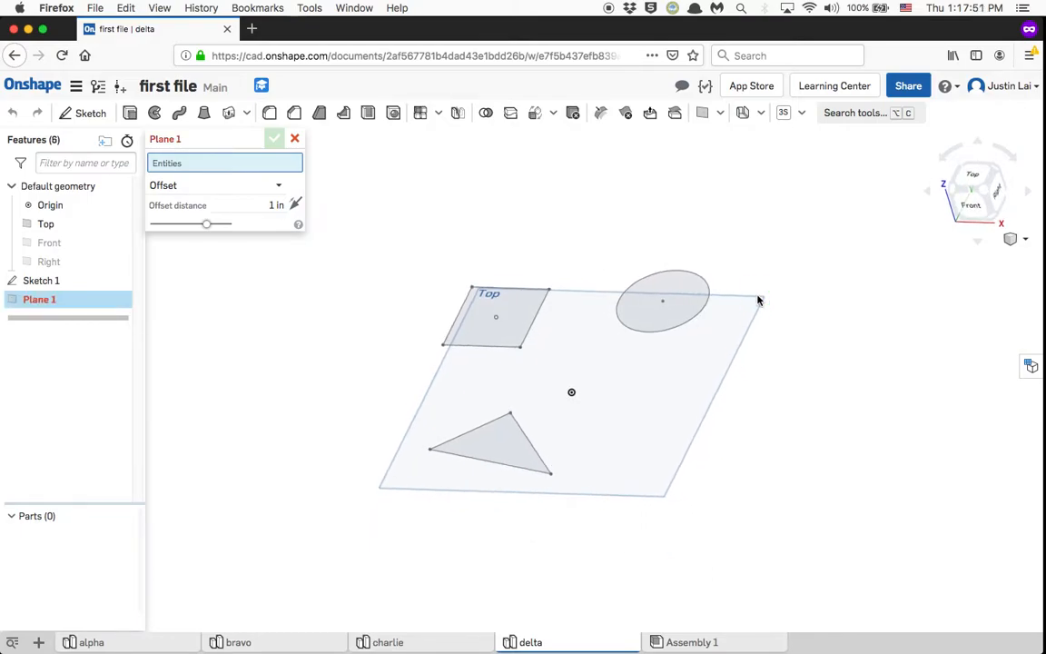
left_click(561, 334)
right_click_drag(563, 331, 587, 297)
left_click_drag(575, 278, 574, 262)
right_click_drag(500, 258, 511, 229)
left_click(274, 138)
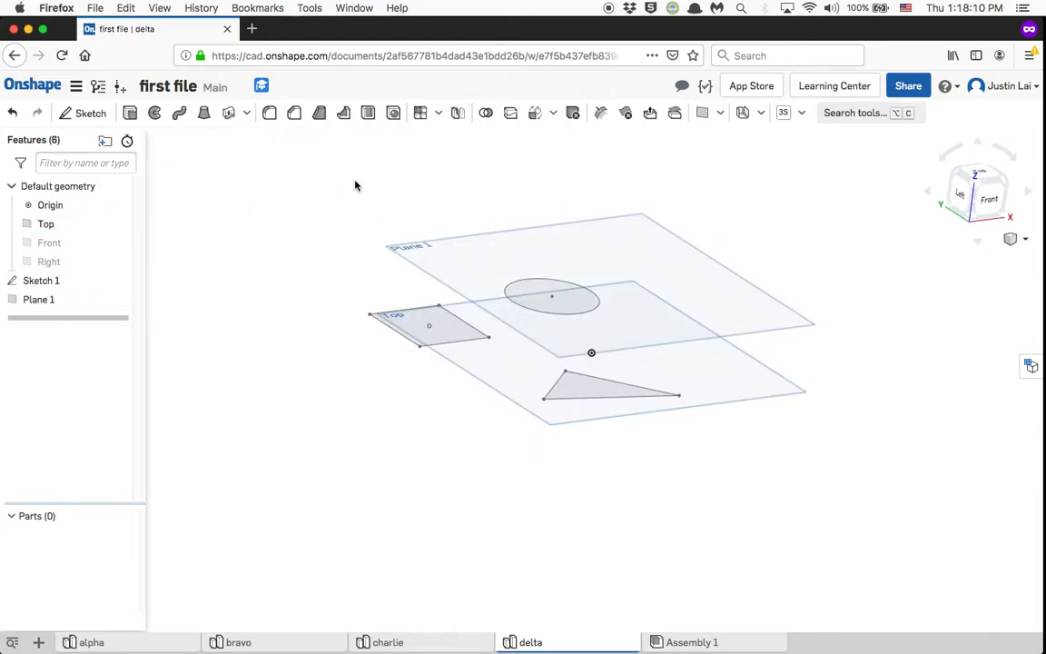
- Create an empty sketch on Plane 1 and accept it
mouse_move(362, 207)
right_mouse_down()
mouse_move(377, 220)
mouse_move(369, 253)
right_mouse_up()
left_click(91, 112)
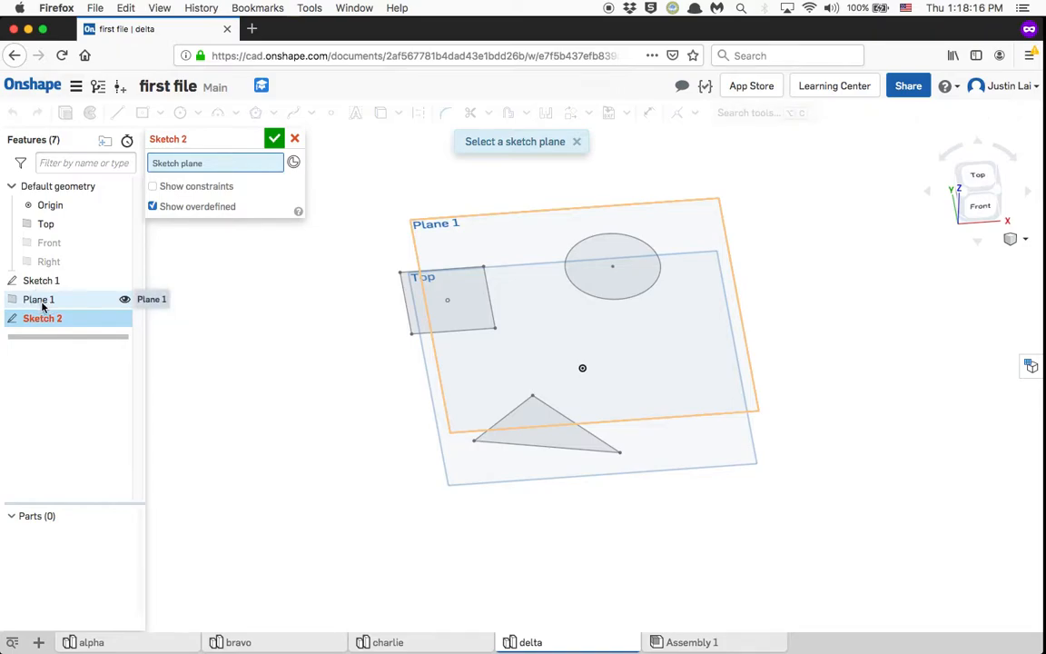
left_click(41, 306)
left_click(274, 138)
- Reopen Sketch 1, copy its rectangle, circle and triangle together, and close the sketch
mouse_move(332, 225)
right_mouse_down()
mouse_move(362, 388)
mouse_move(408, 422)
mouse_move(364, 381)
mouse_move(396, 361)
right_mouse_up()
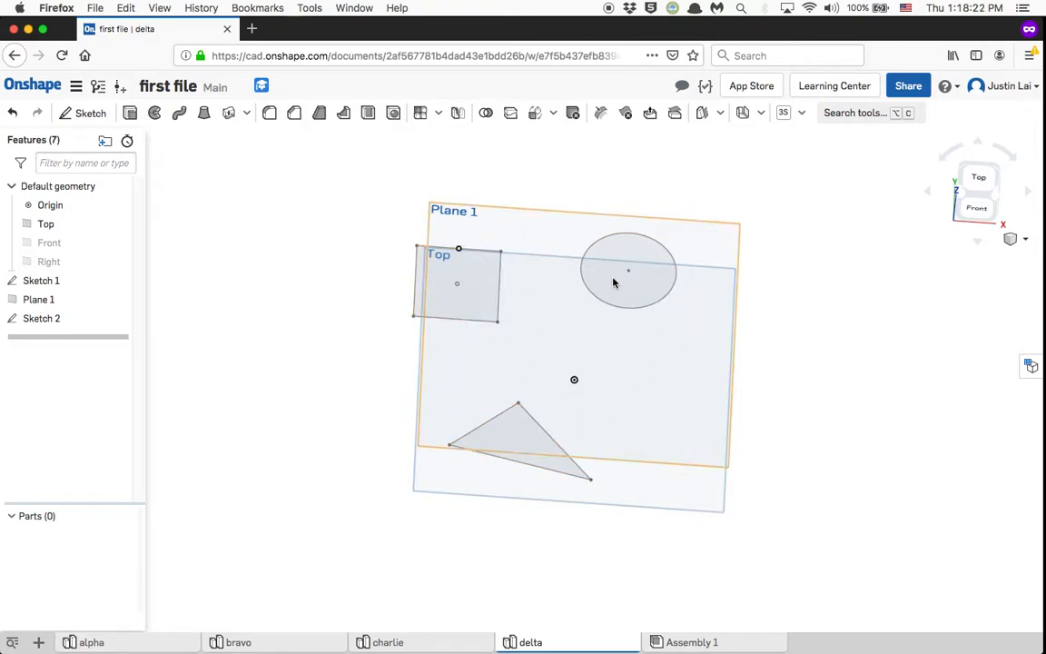
double_click(82, 283)
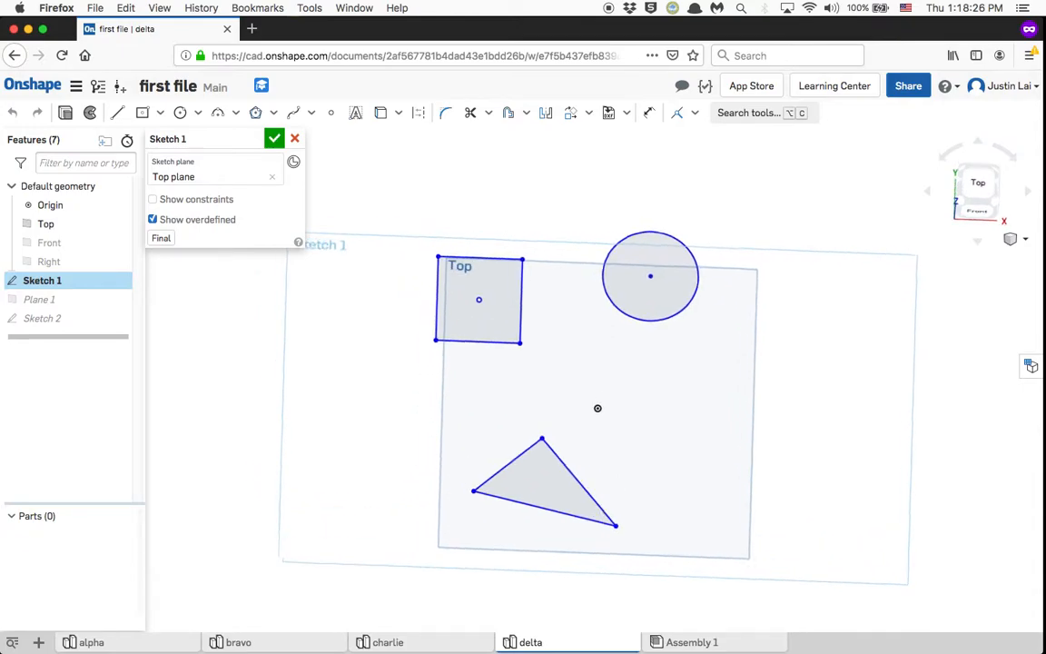
middle_click_drag(476, 356, 427, 296)
mouse_move(373, 173)
left_mouse_down()
mouse_move(606, 398)
mouse_move(707, 560)
left_mouse_up()
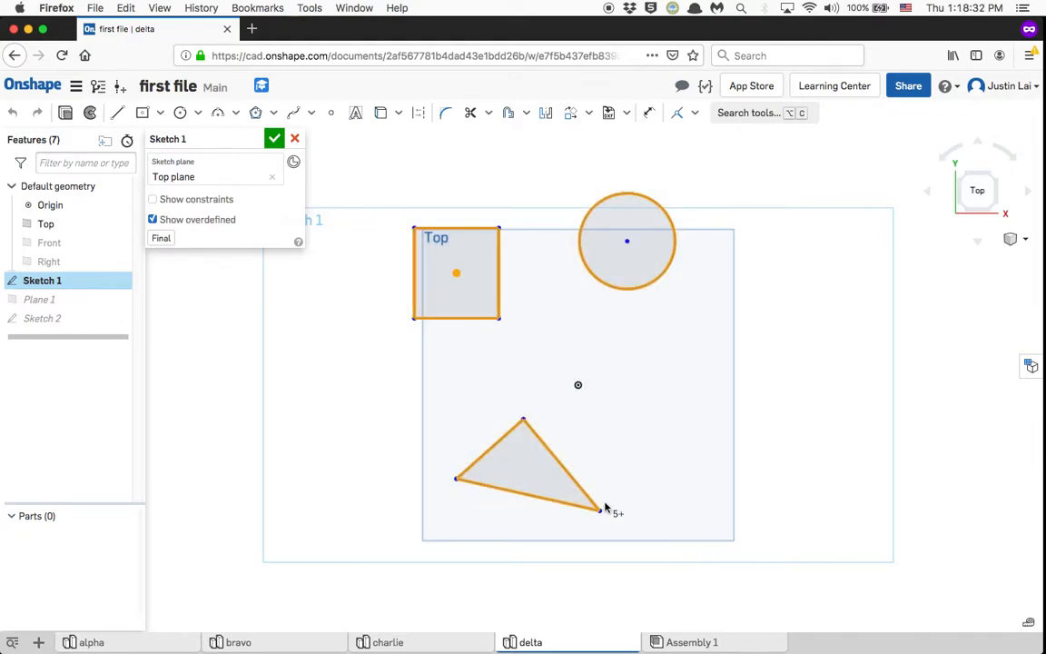
right_click(342, 302)
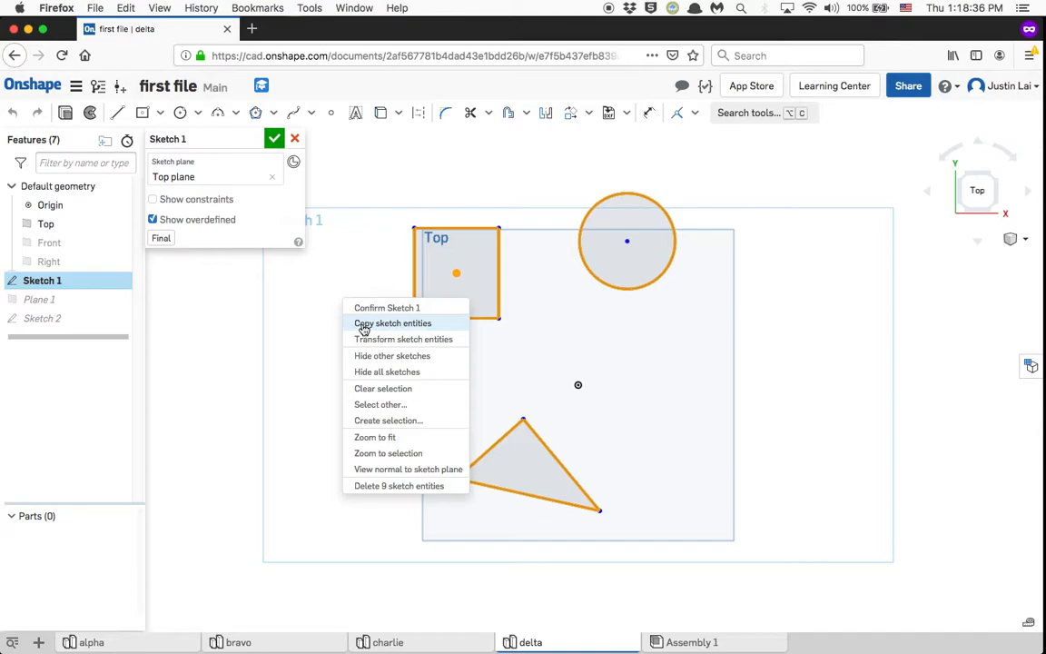
left_click(393, 323)
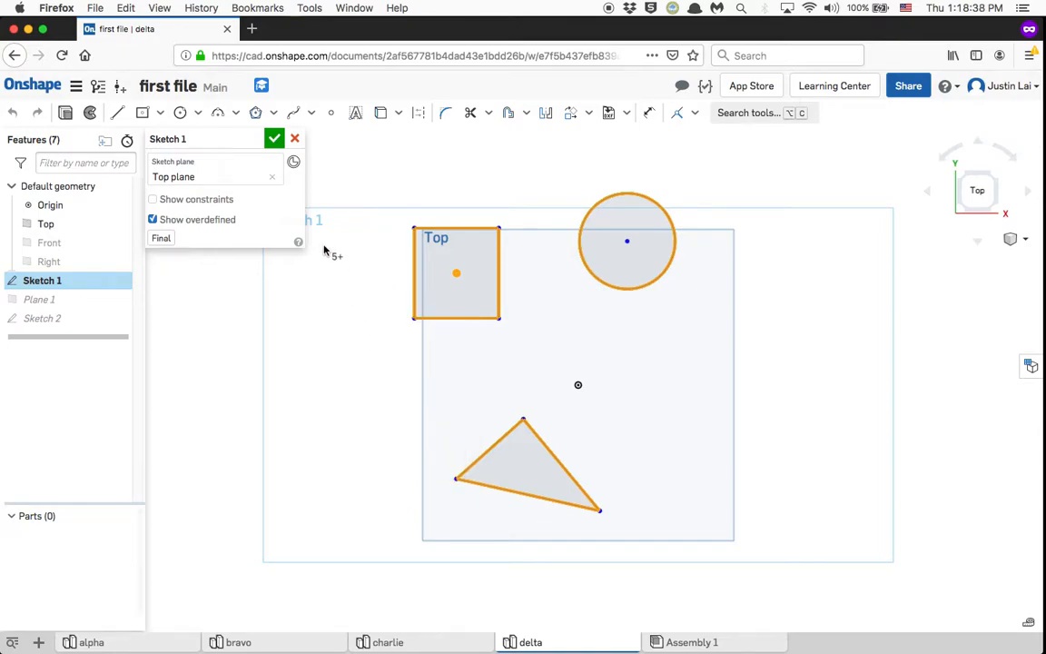
left_click(275, 139)
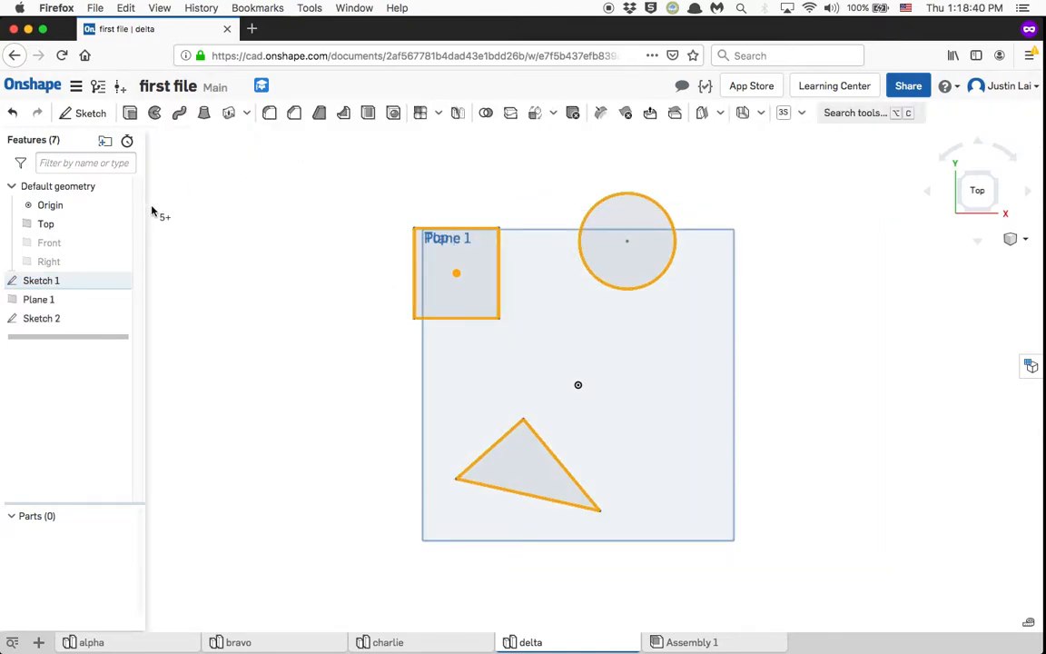
left_click(357, 350)
- Open Sketch 2 for editing in a view normal to Plane 1 and paste the copied shapes into it
mouse_move(357, 349)
right_mouse_down()
mouse_move(373, 275)
mouse_move(418, 254)
right_mouse_up()
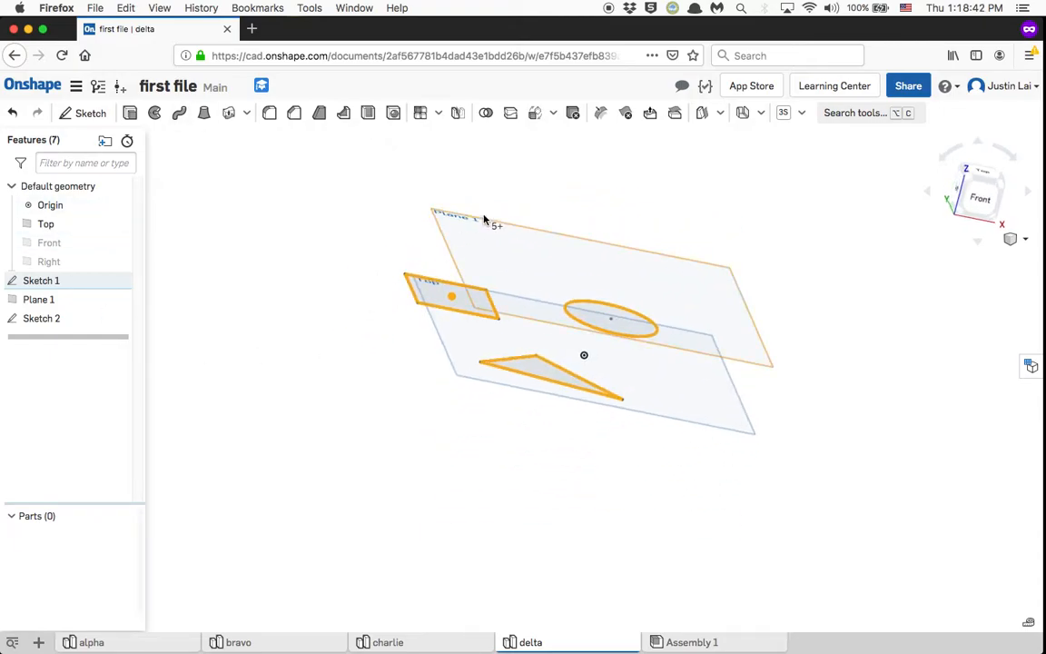
double_click(63, 319)
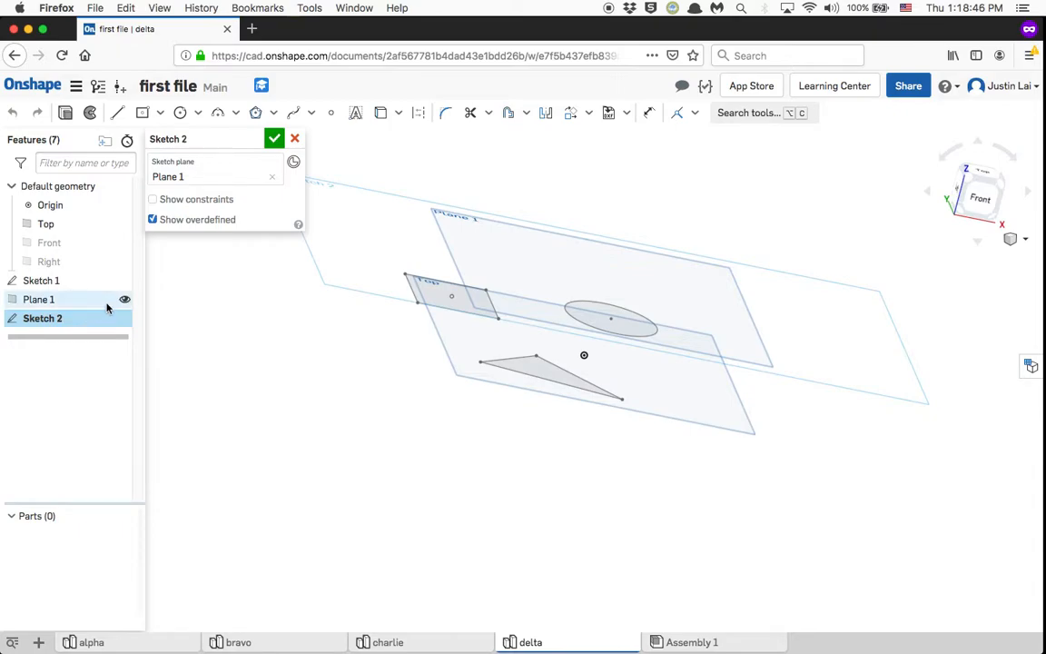
key("n")
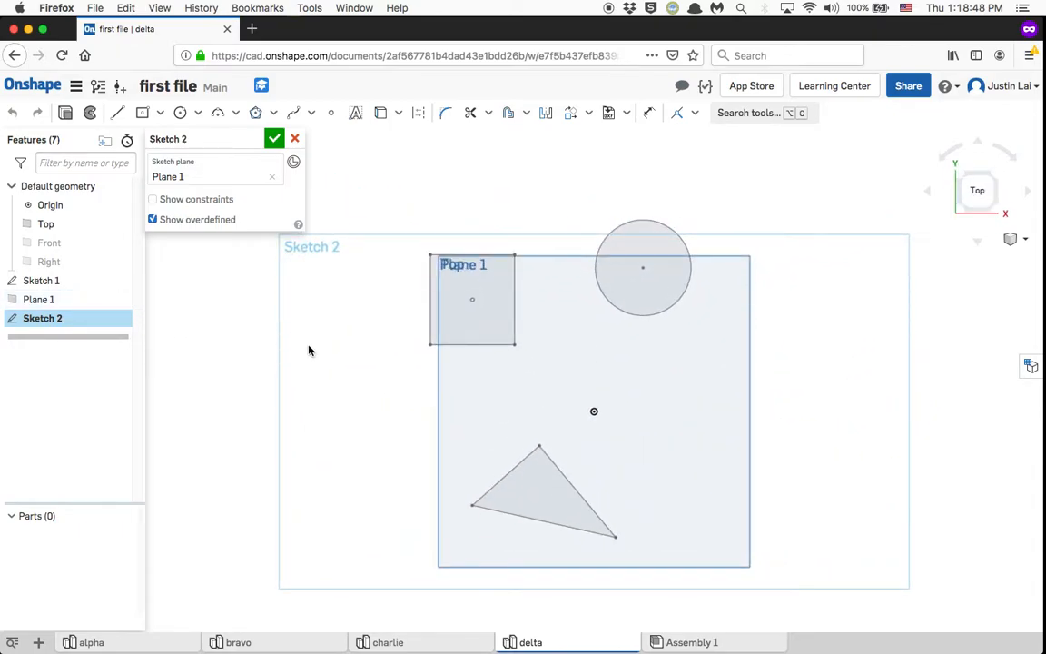
right_click(302, 406)
left_click(329, 447)
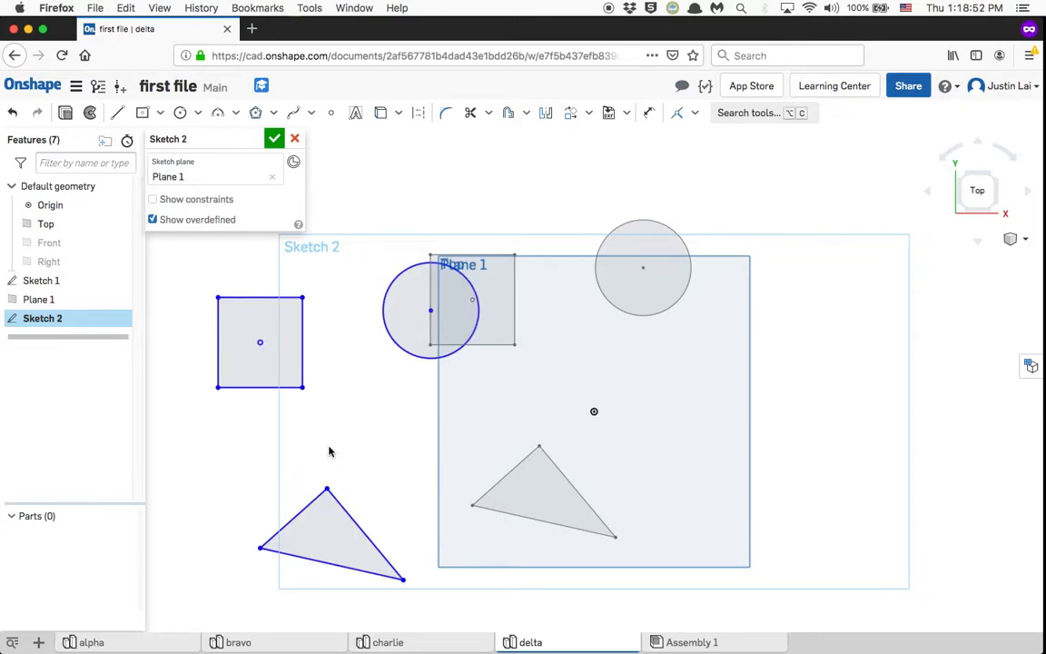
- Move and rotate the pasted shapes together so the triangle overlaps Sketch 1's rectangle and the pasted rectangle overlaps its circle
left_click(329, 451)
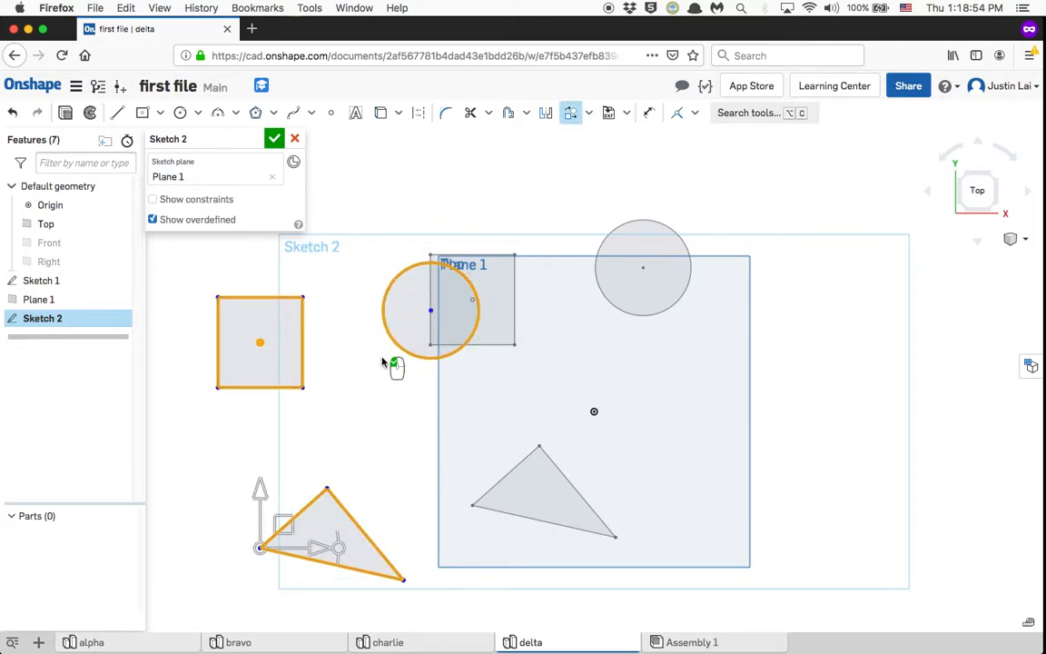
scroll(423, 458, "down", 5)
scroll(427, 513, "up", 2)
left_click_drag(432, 492, 269, 391)
left_click_drag(302, 479, 505, 388)
mouse_move(497, 338)
left_mouse_down()
mouse_move(455, 357)
mouse_move(437, 448)
mouse_move(502, 460)
mouse_move(562, 441)
left_mouse_up()
mouse_move(508, 411)
left_mouse_down()
mouse_move(448, 386)
mouse_move(436, 392)
left_mouse_up()
left_click(527, 310)
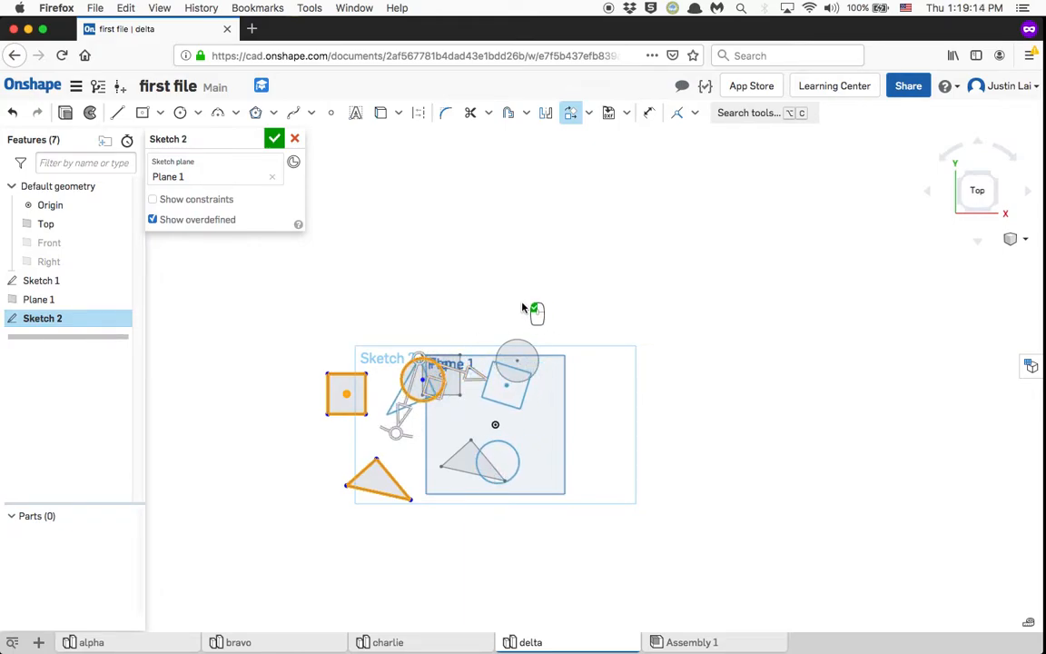
left_click(646, 361)
- Check the two stacked sets of shapes in 3D and finish Sketch 2
right_click_drag(647, 362, 625, 348)
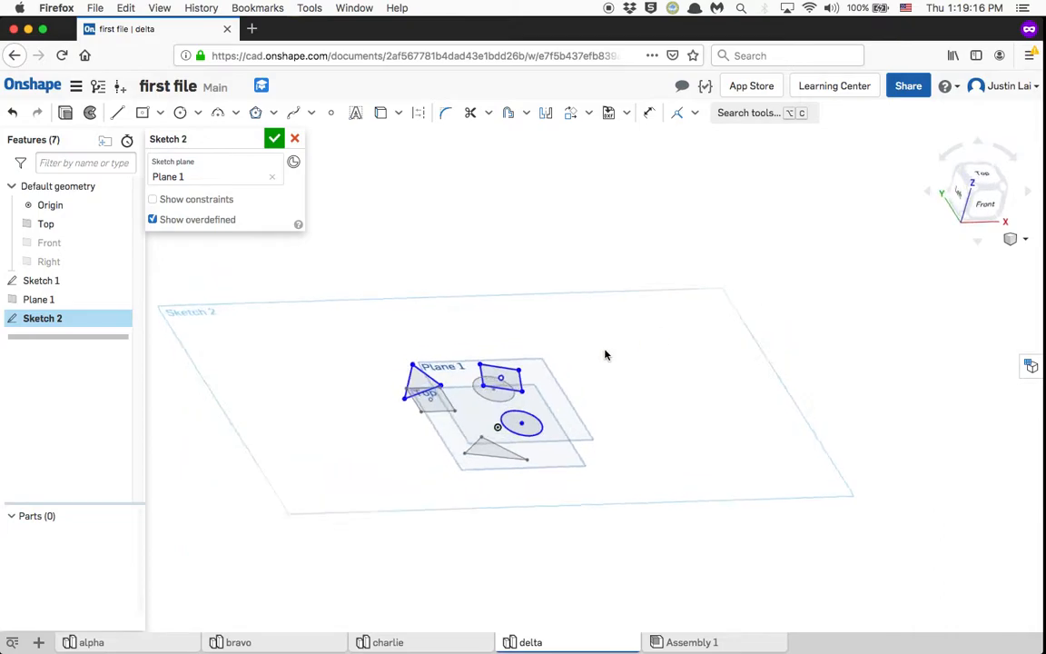
scroll(490, 378, "up", 6)
middle_click_drag(490, 377, 599, 261)
scroll(456, 363, "down", 2)
right_click_drag(454, 362, 318, 226)
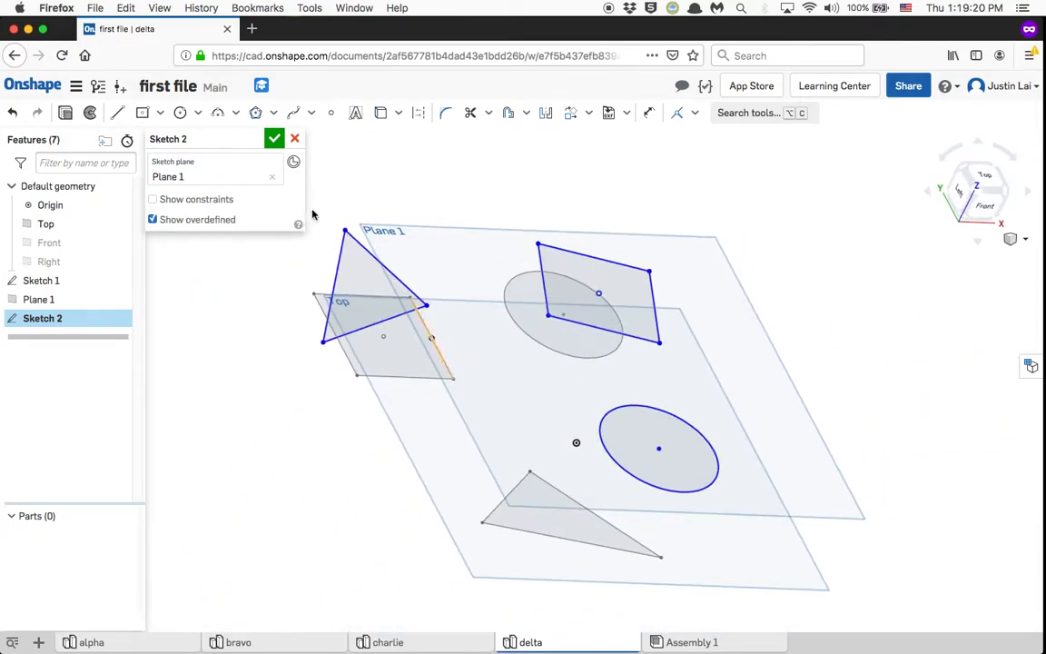
left_click(275, 141)
- Loft a new solid from the triangle of Sketch 2 to the rectangle of Sketch 1
middle_click_drag(271, 203, 284, 215)
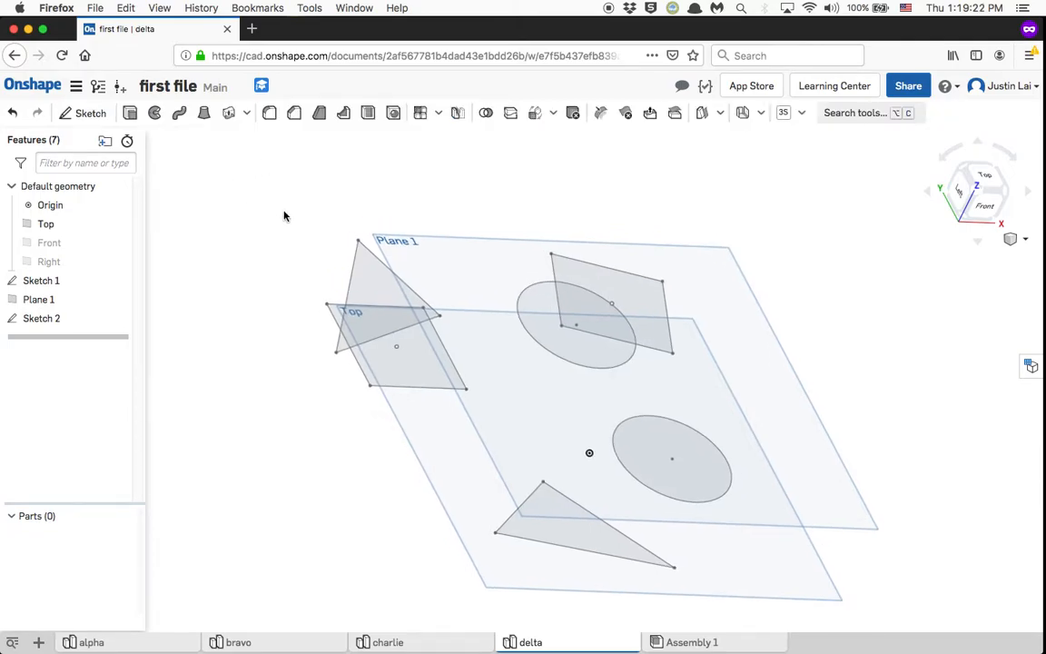
left_click(205, 115)
right_click_drag(618, 385, 607, 388)
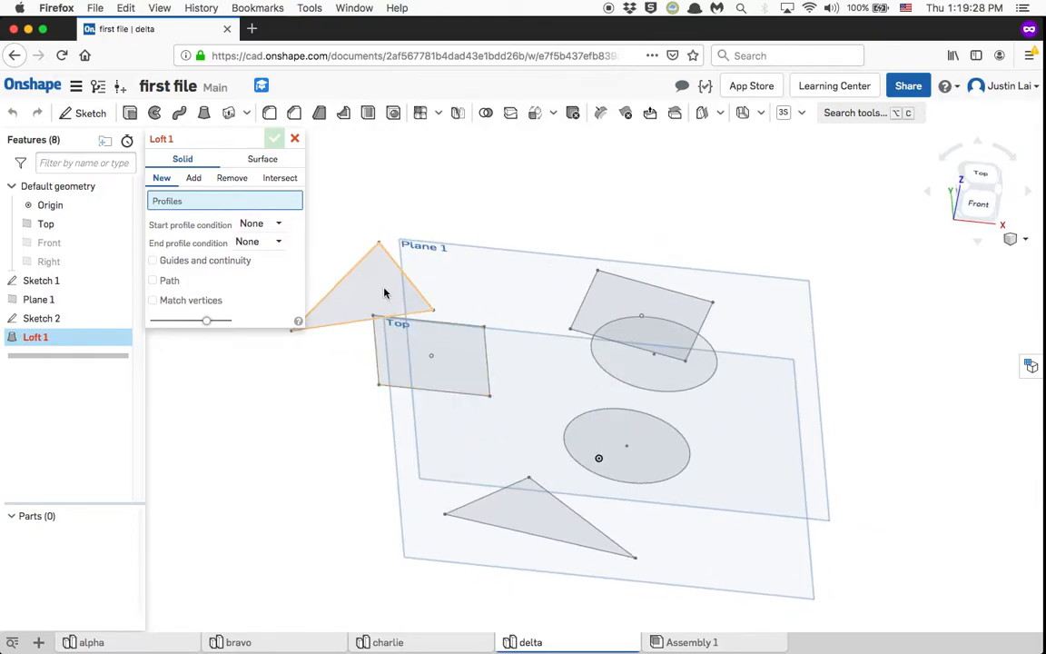
right_click_drag(579, 413, 549, 329)
right_click_drag(493, 379, 512, 392)
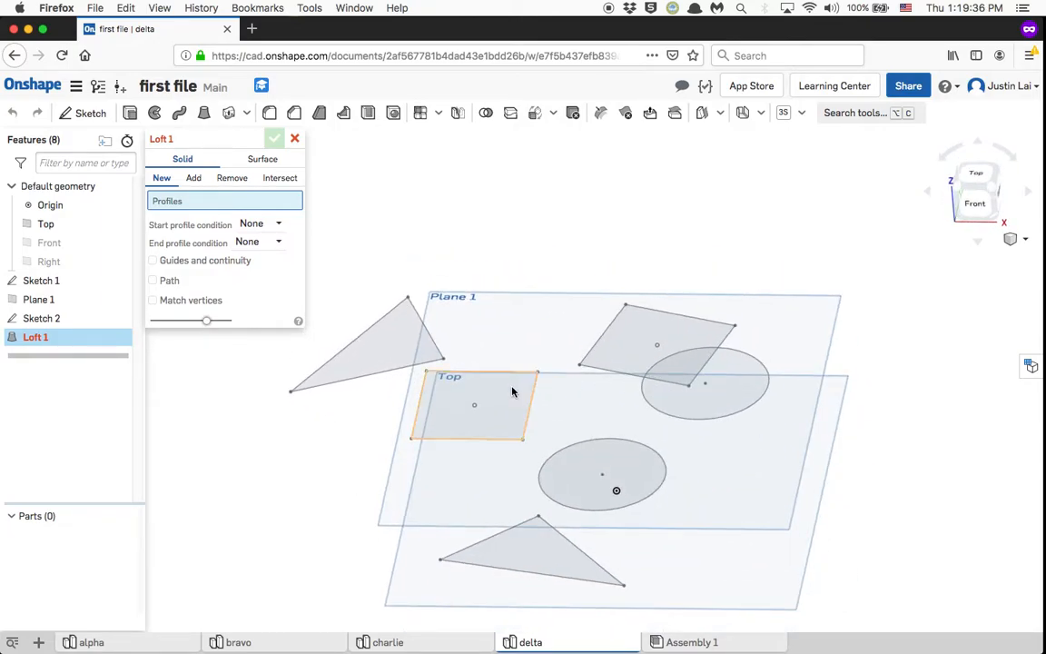
left_click(394, 341)
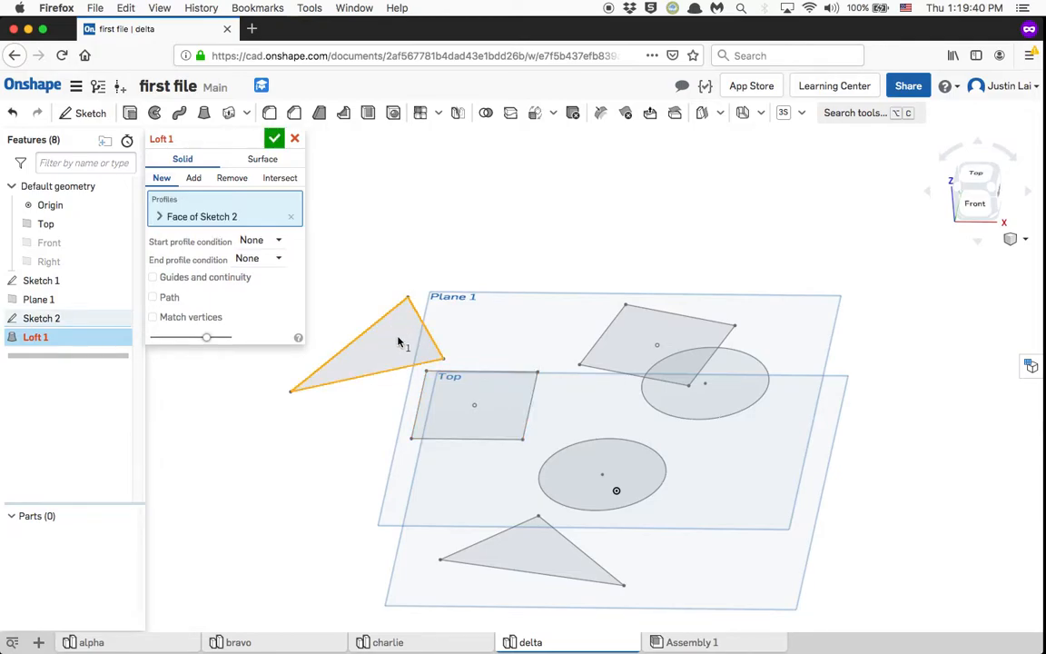
left_click(509, 396)
mouse_move(495, 402)
right_mouse_down()
mouse_move(540, 389)
mouse_move(514, 397)
mouse_move(457, 328)
right_mouse_up()
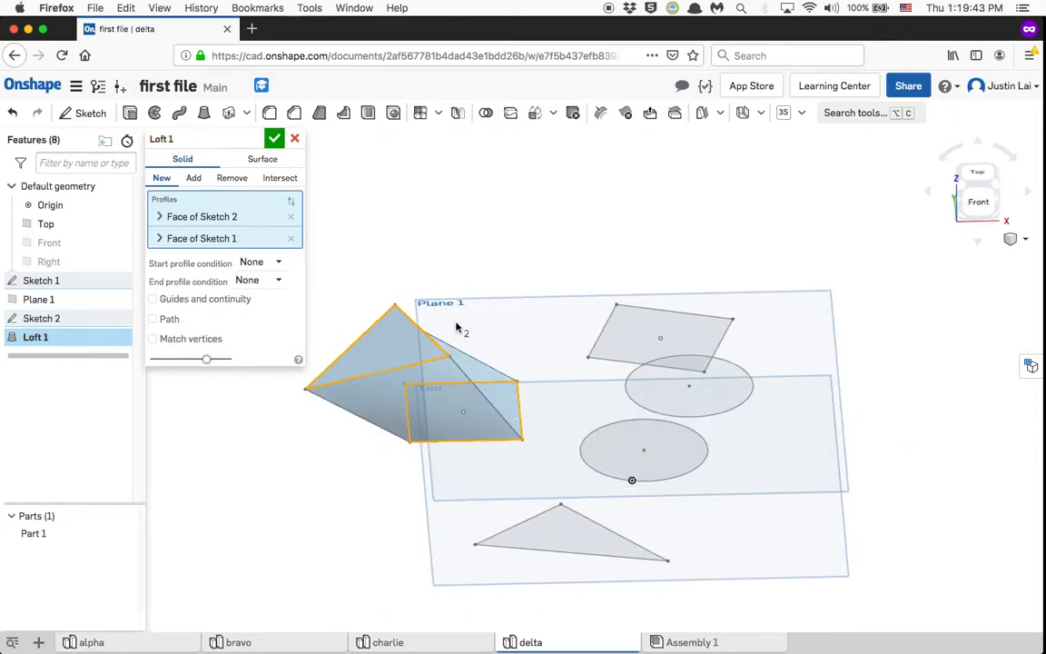
left_click(276, 138)
- Start another loft and show Sketch 1 and Sketch 2 again so their shapes can be selected
left_click(203, 115)
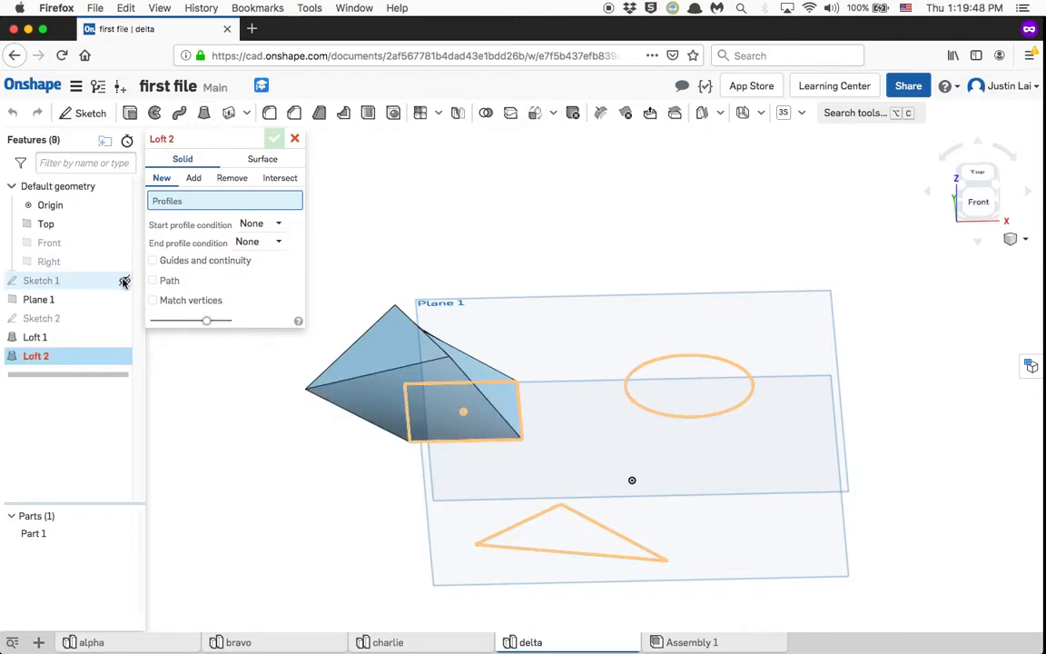
right_click_drag(823, 392, 822, 427)
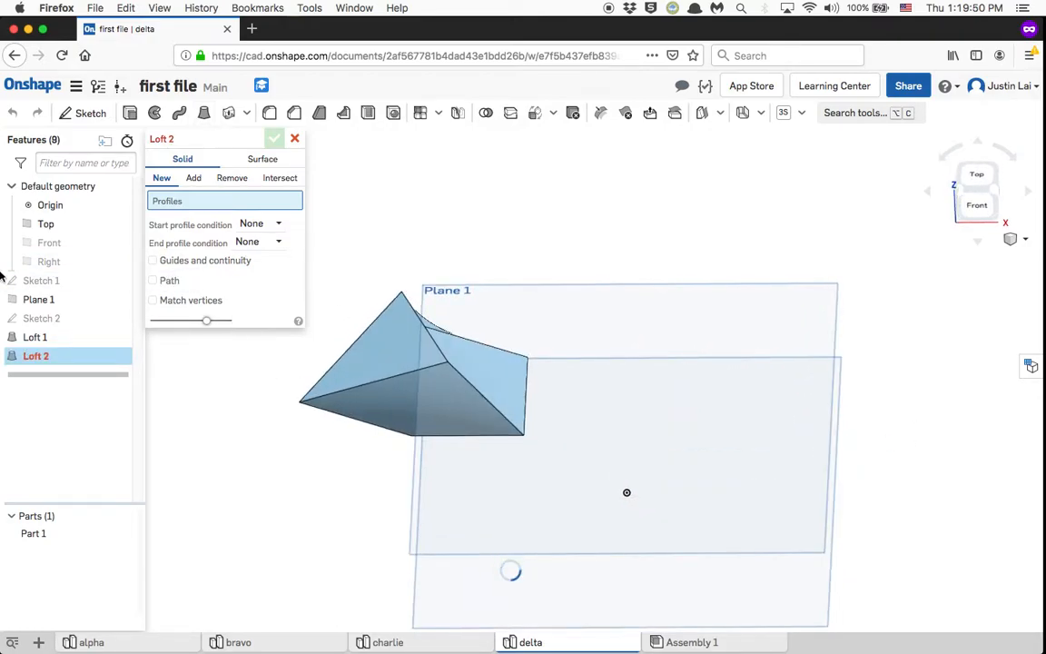
left_click(115, 319)
right_click_drag(1016, 419, 990, 411)
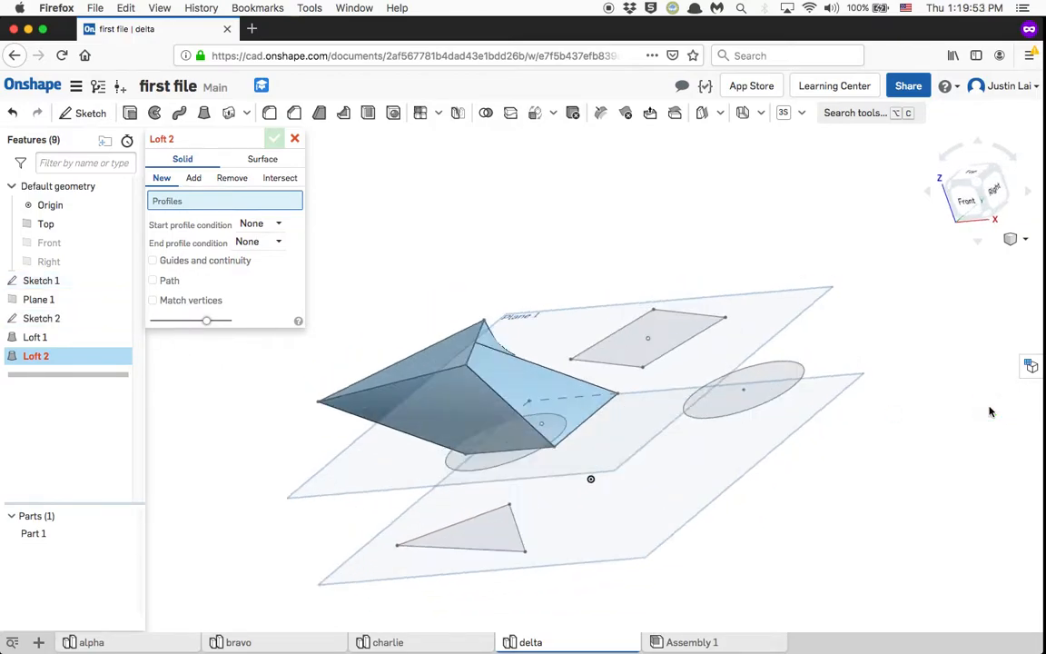
- Loft a new solid from the circle of Sketch 1 to the rectangle of Sketch 2, keeping only these two profiles
left_click(752, 403)
left_click(676, 341)
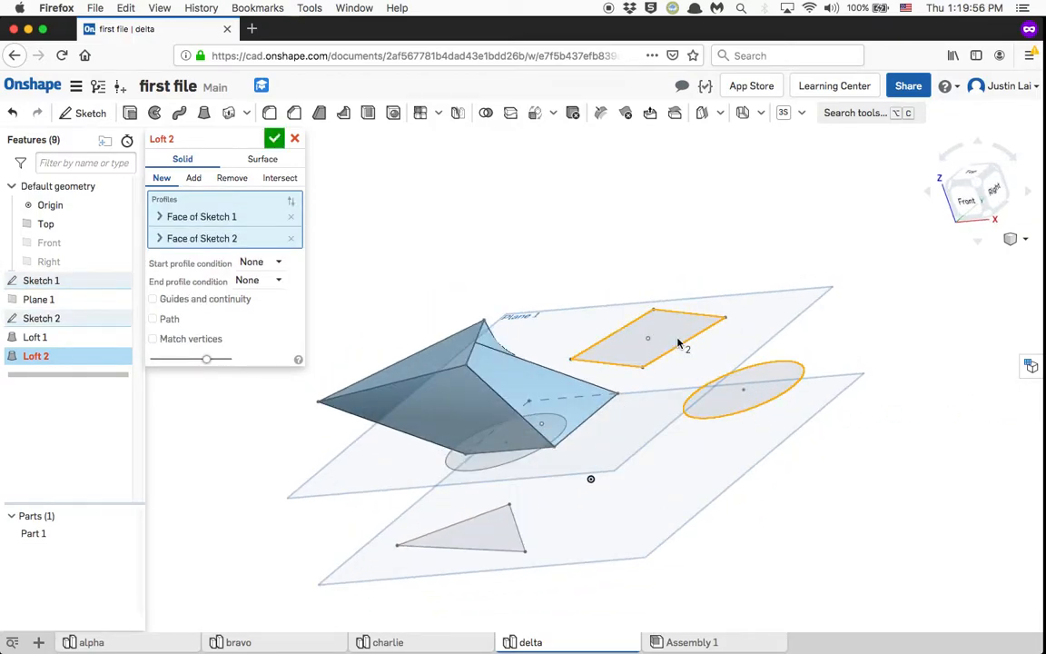
right_click_drag(641, 495, 693, 516)
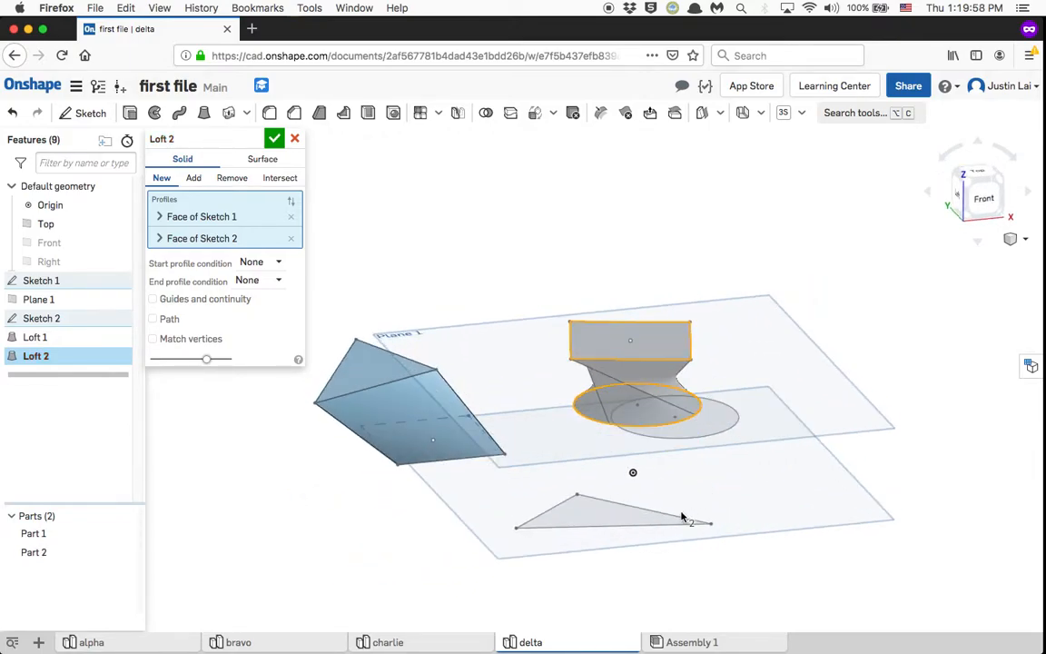
right_click_drag(572, 522, 625, 459)
left_click(625, 460)
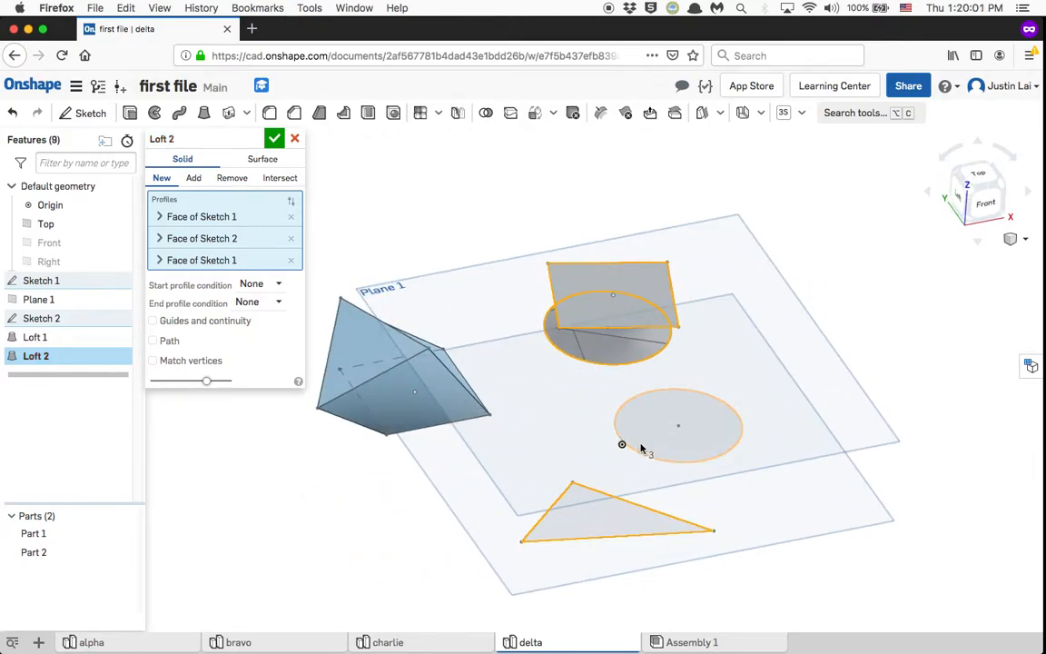
left_click(292, 262)
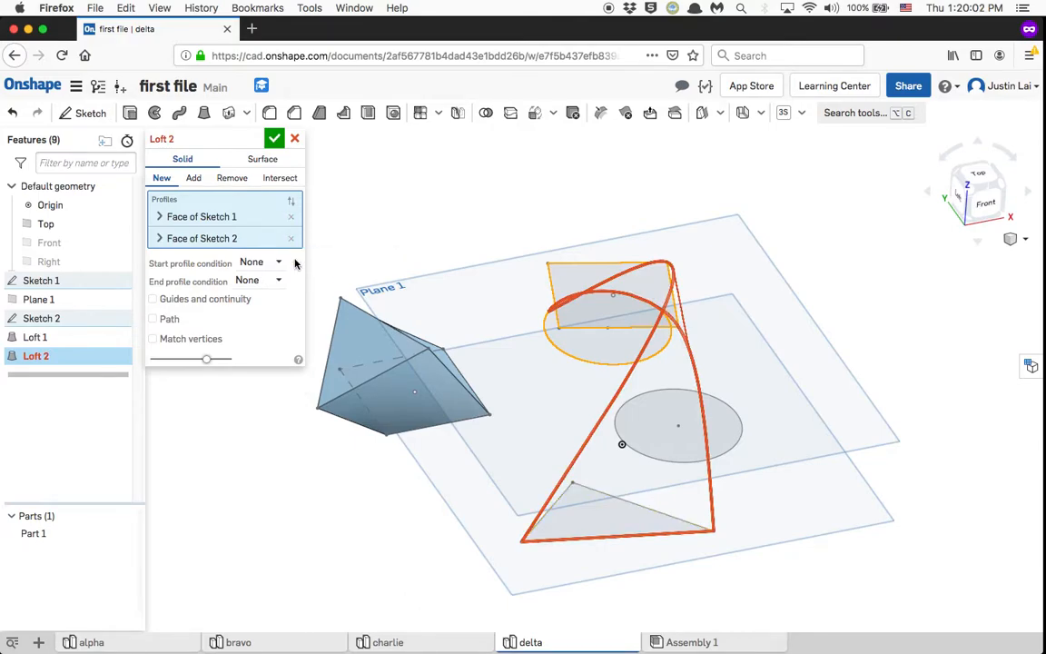
left_click(273, 141)
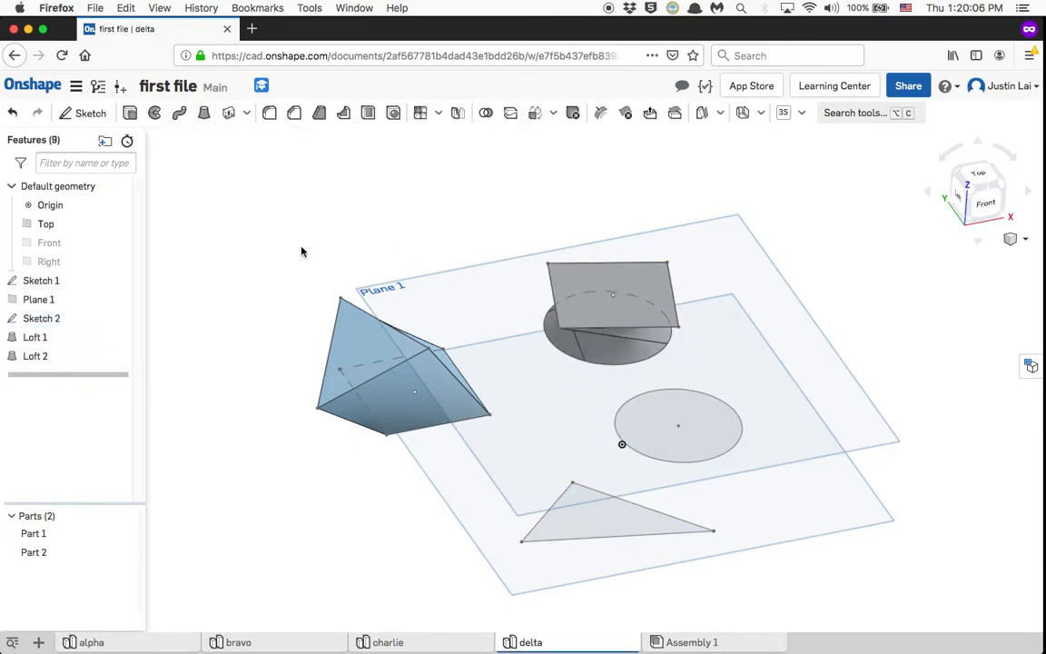
- Loft a new solid from the triangle of Sketch 1 to the circle of Sketch 2
left_click(699, 437)
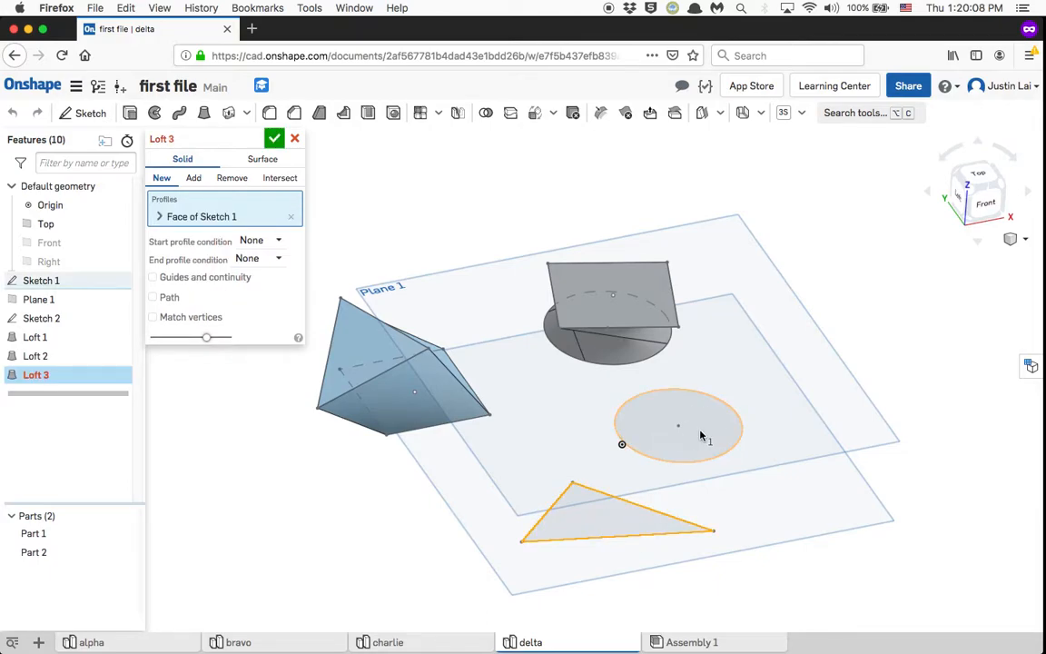
left_click(709, 543)
right_click_drag(709, 543, 672, 539)
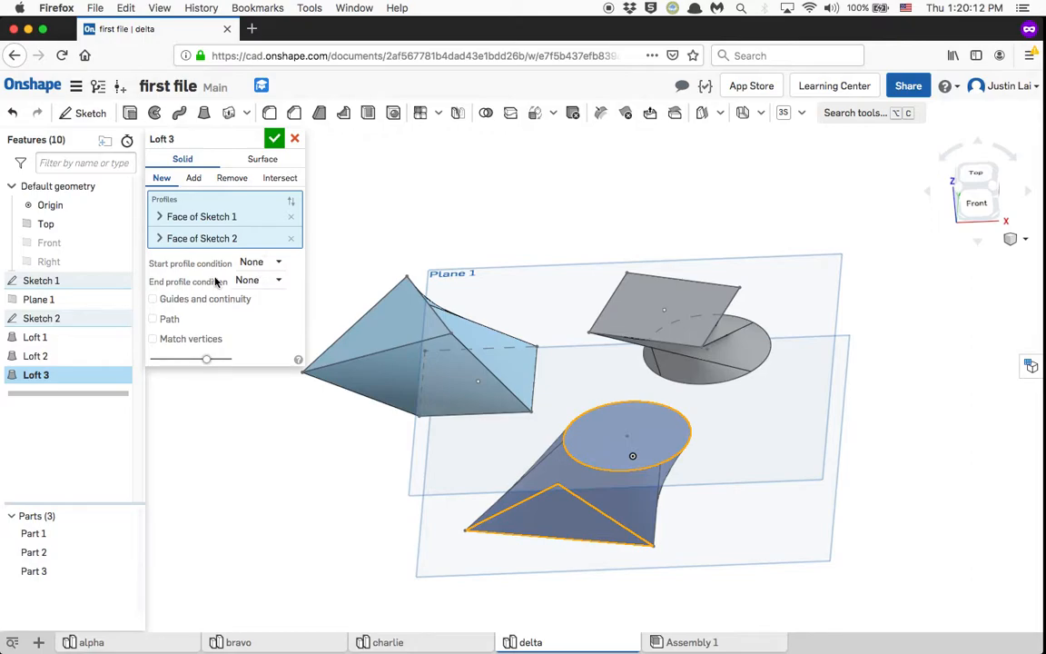
left_click(274, 138)
mouse_move(319, 298)
right_mouse_down()
mouse_move(411, 292)
mouse_move(483, 259)
mouse_move(357, 299)
mouse_move(318, 291)
right_mouse_up()
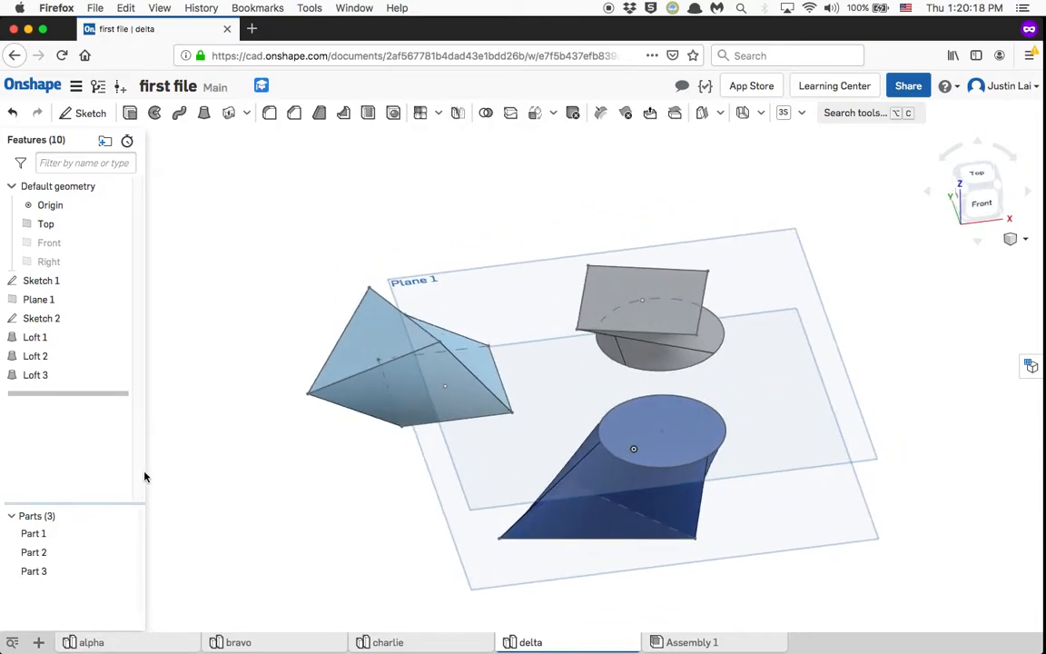
- Open the alpha part studio and start a fillet on the top face of the large orange cylinder
left_click(141, 644)
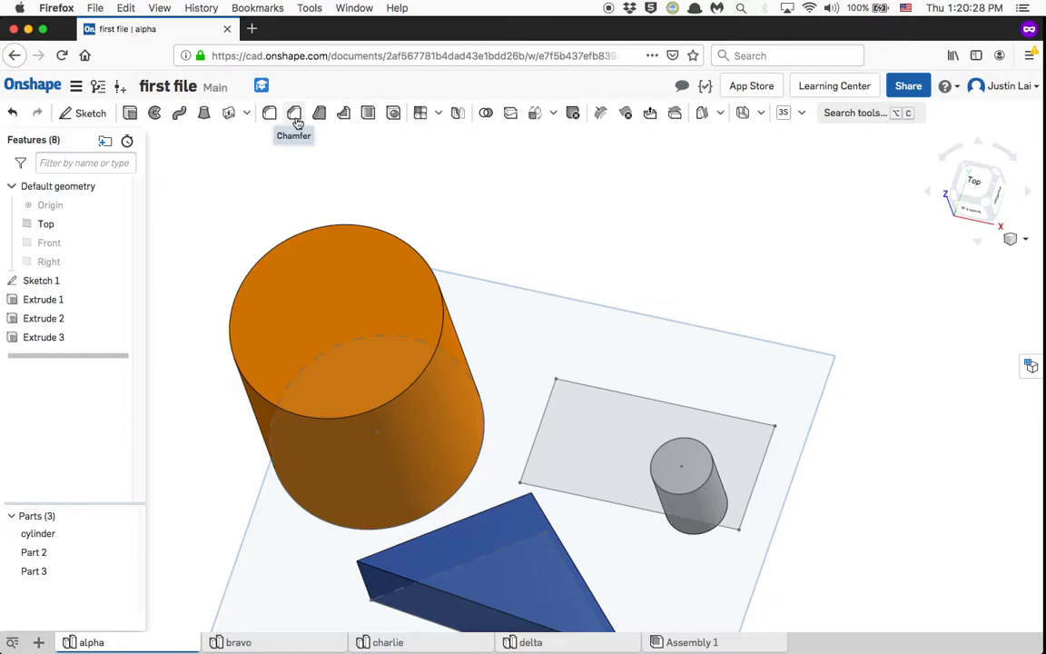
right_click_drag(464, 354, 441, 245)
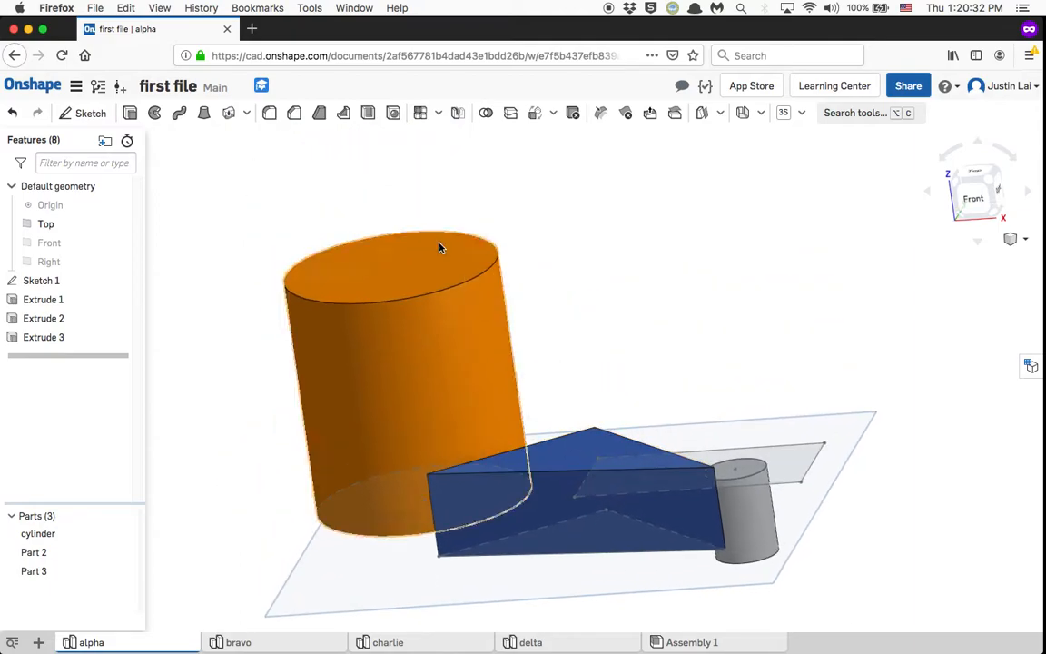
left_click(269, 112)
right_click_drag(411, 162, 441, 214)
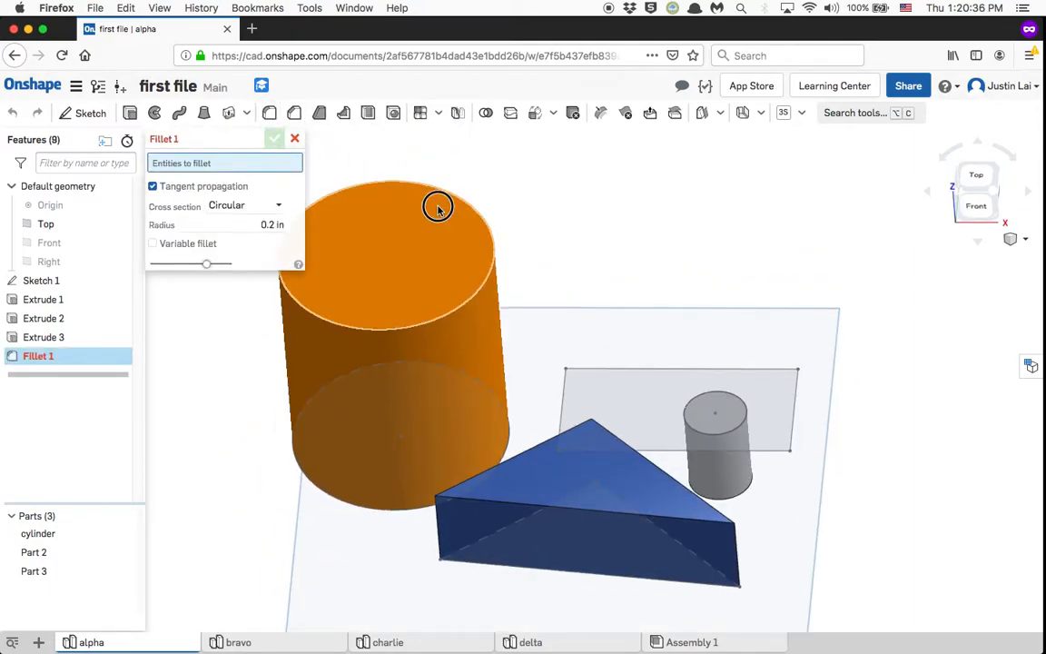
left_click(437, 205)
- Set the cylinder fillet's radius to 0.5 in and accept it
right_click_drag(544, 233, 619, 307)
scroll(636, 322, "up", 5)
left_click(265, 238)
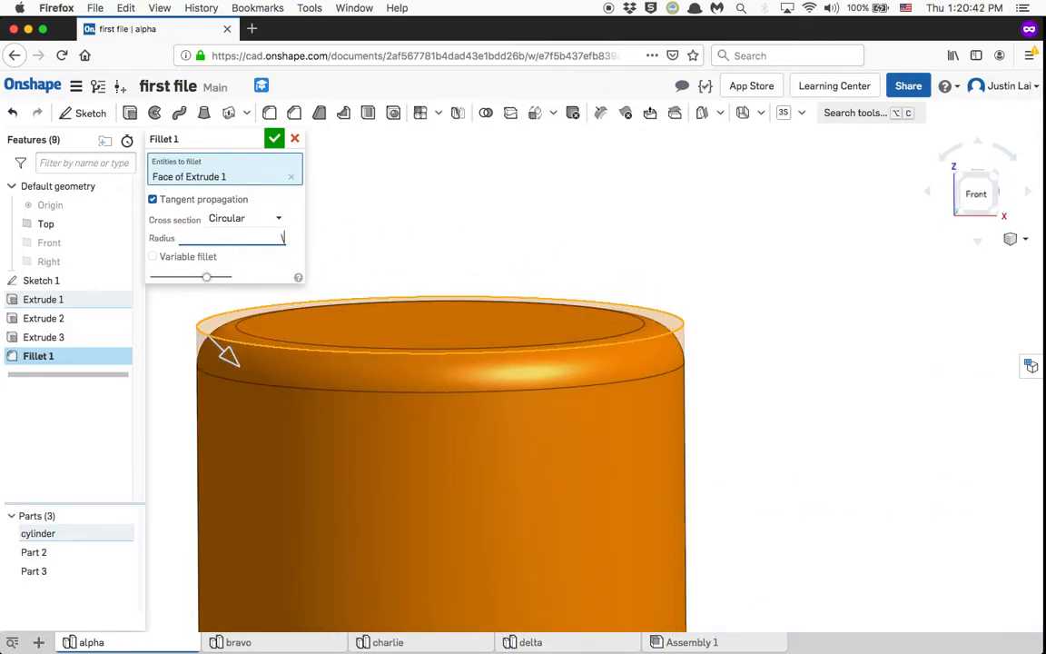
key("Return")
type("0.5")
key("Return")
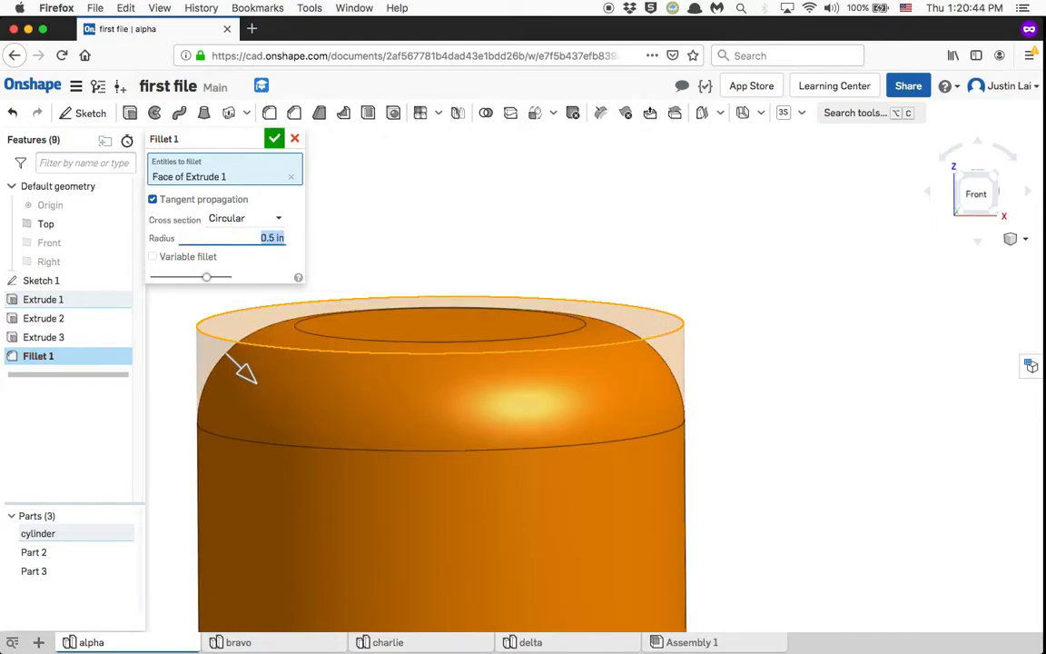
right_click_drag(596, 339, 595, 332)
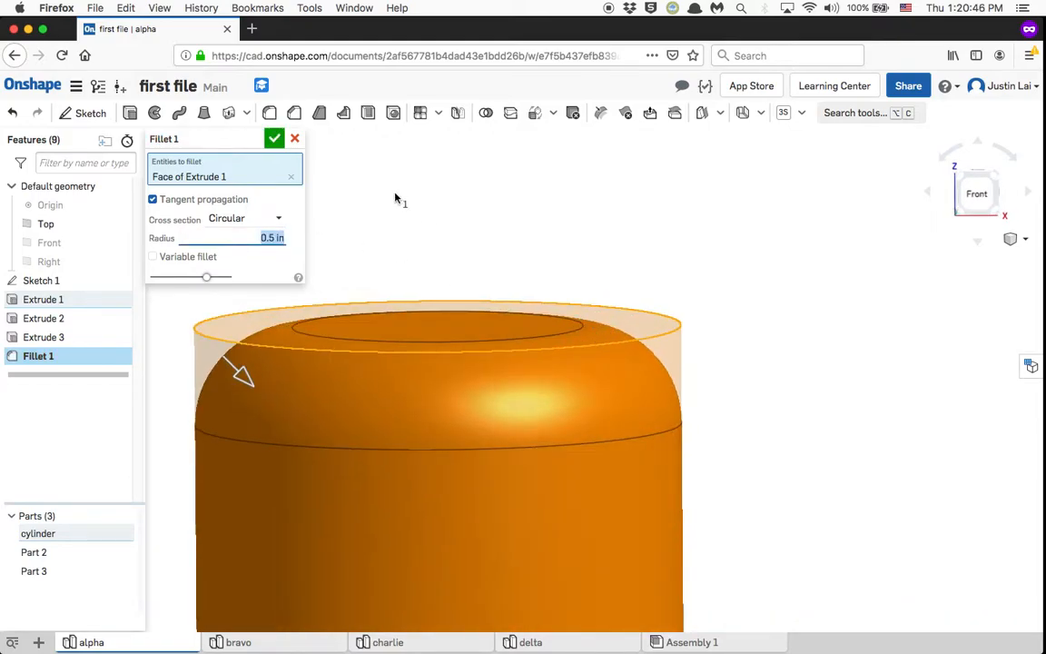
left_click(275, 138)
right_click_drag(555, 275, 544, 293)
scroll(544, 291, "down", 6)
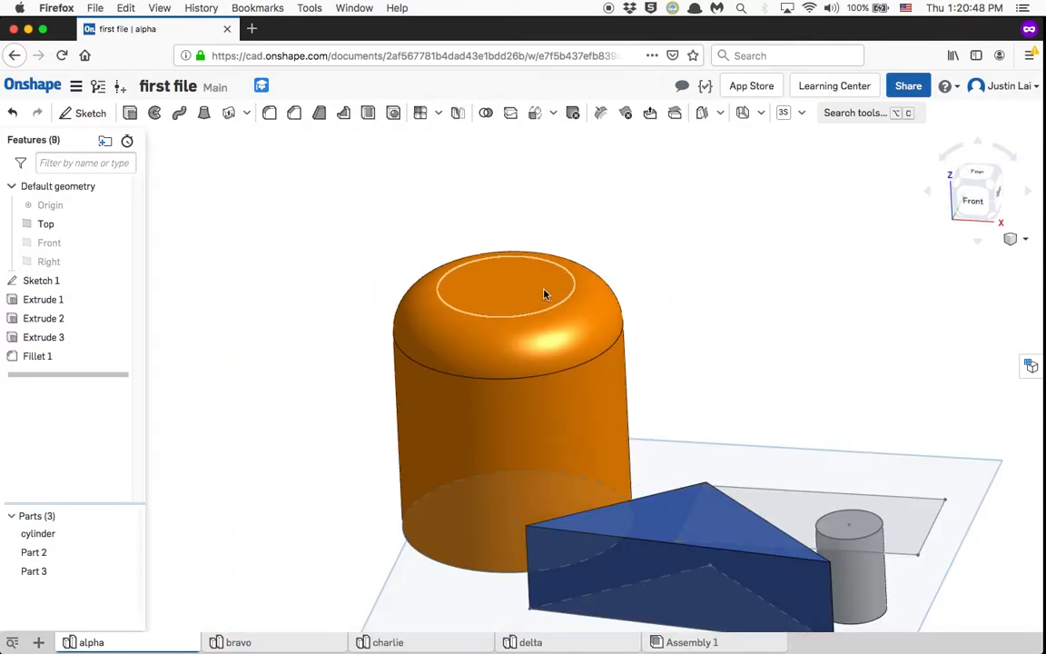
- Hide the cylinder, Part 2 and Sketch 1, leaving only the blue triangular block shown
middle_click_drag(716, 477, 654, 449)
scroll(670, 460, "up", 3)
right_click_drag(672, 466, 558, 457)
left_click(126, 533)
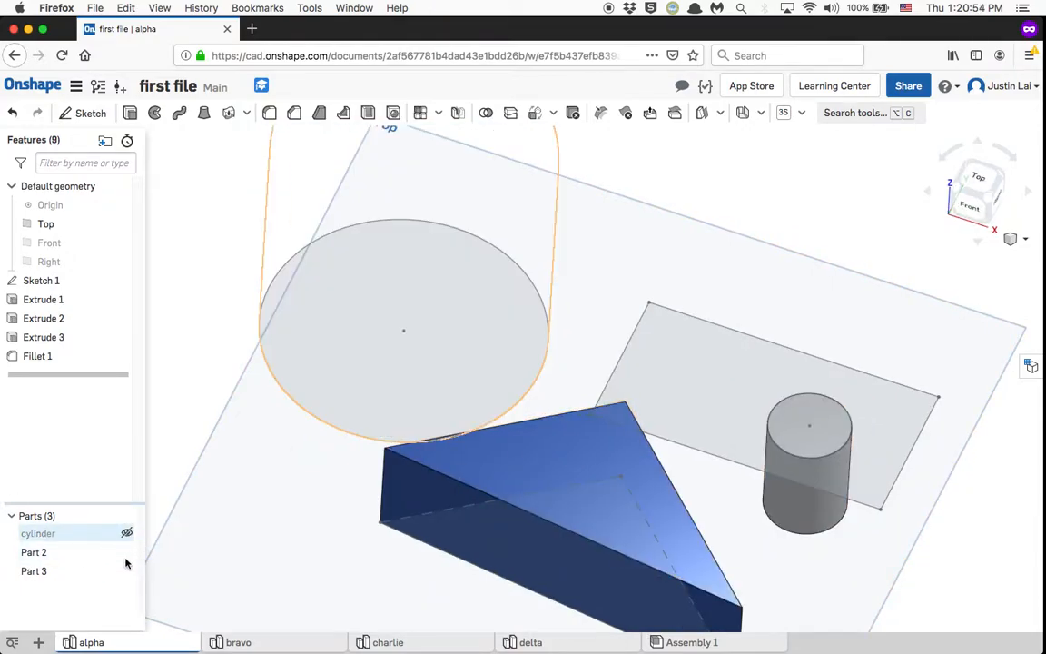
left_click(126, 572)
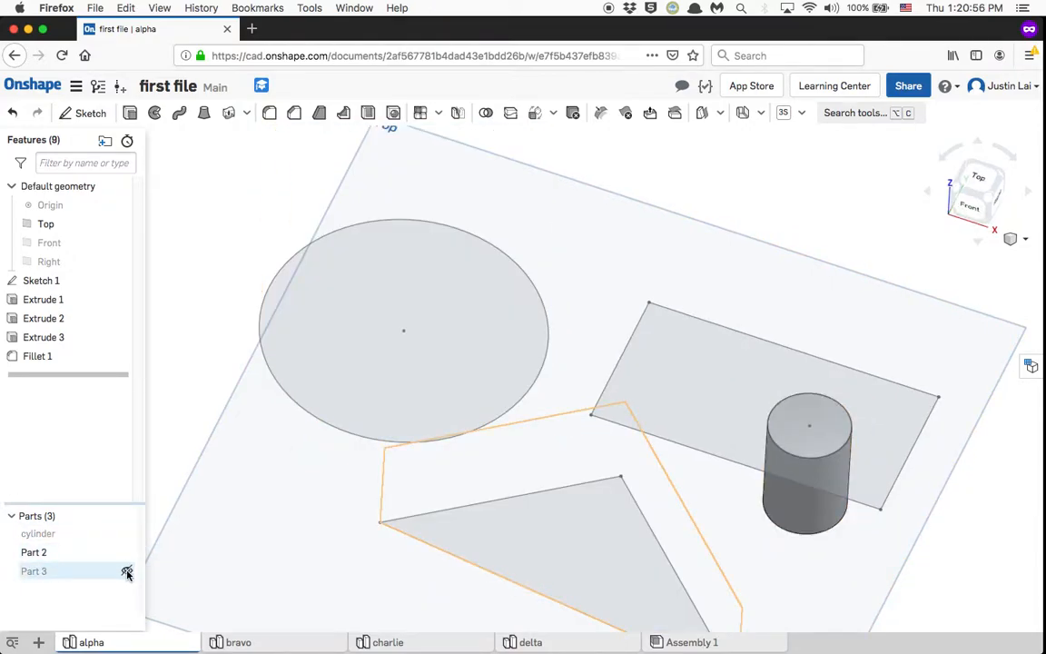
left_click(126, 572)
left_click(126, 552)
left_click(126, 280)
middle_click_drag(454, 333, 453, 318)
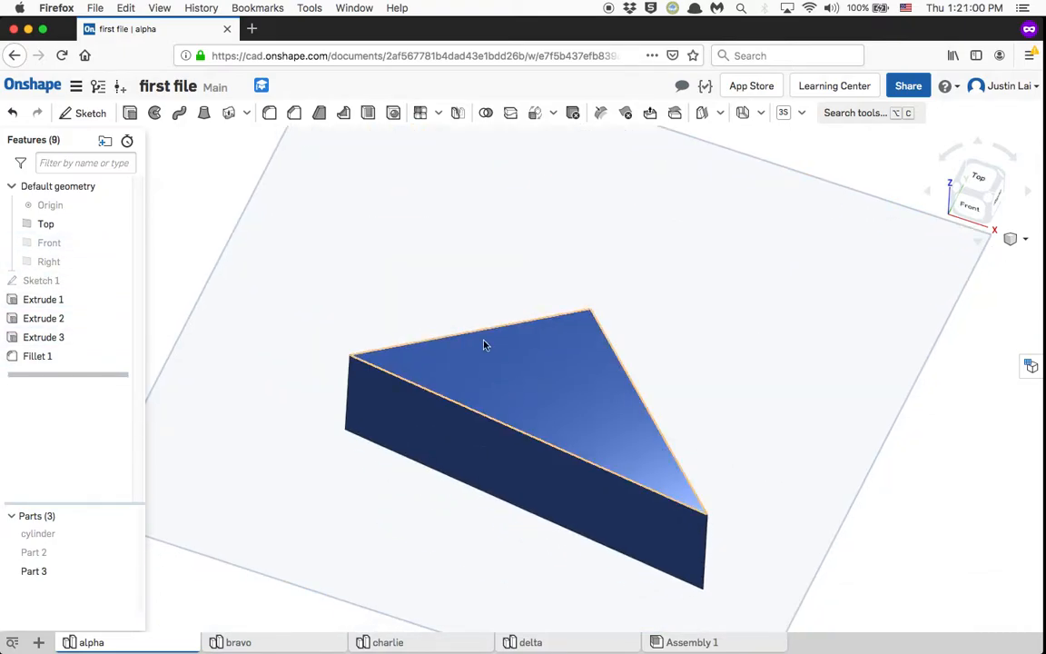
- Fillet the triangular block's two rear top edges and one bottom side edge with a 0.2 in radius
left_click(271, 114)
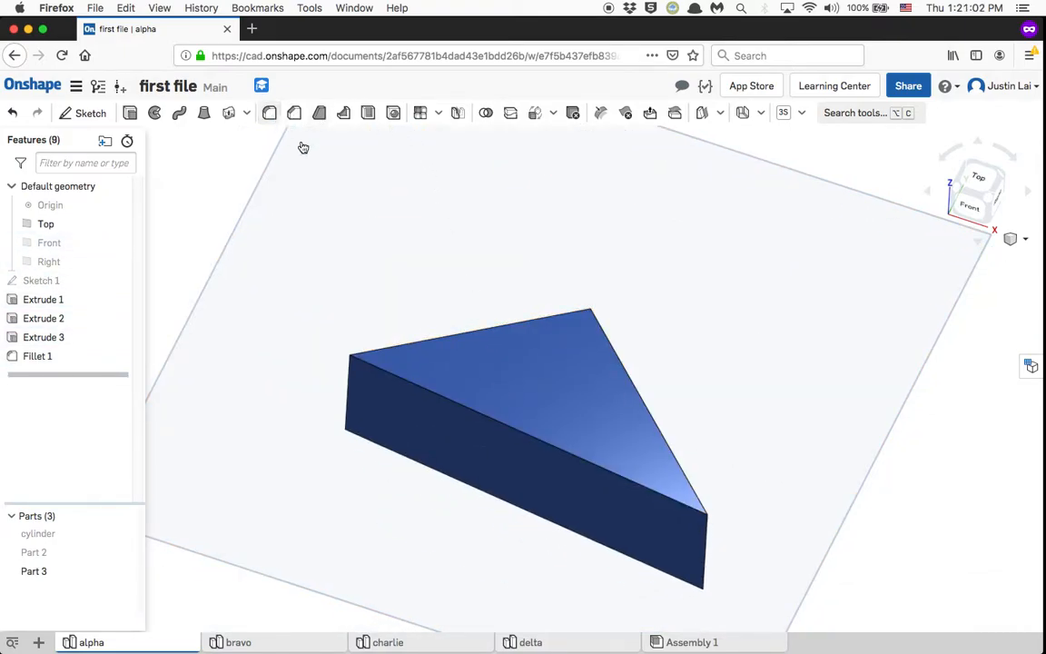
left_click(546, 318)
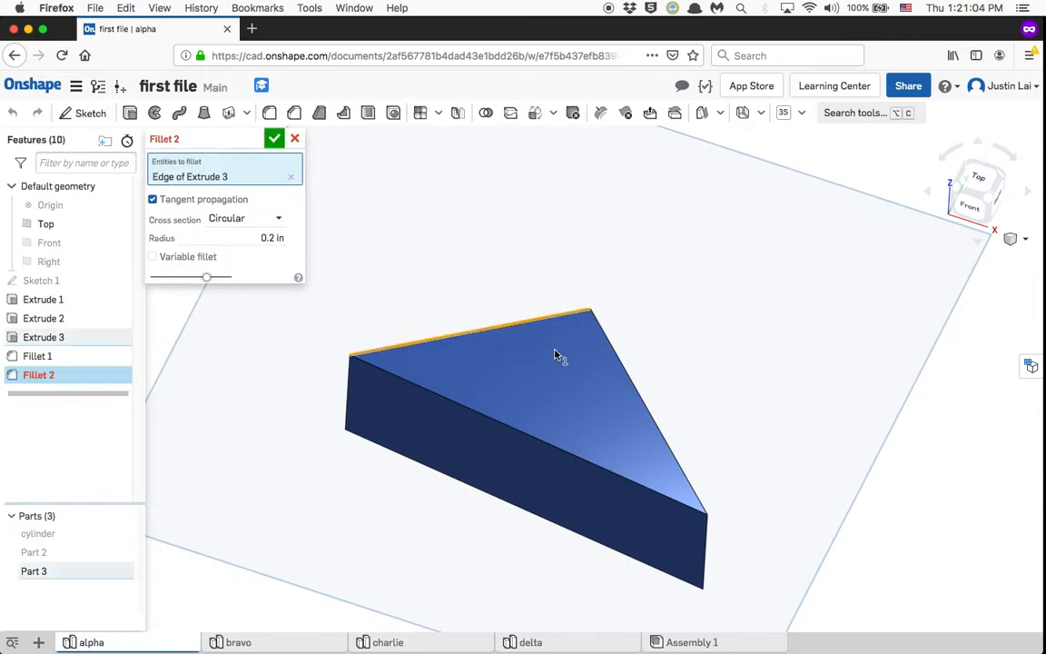
left_click(633, 420)
right_click_drag(633, 420, 607, 400)
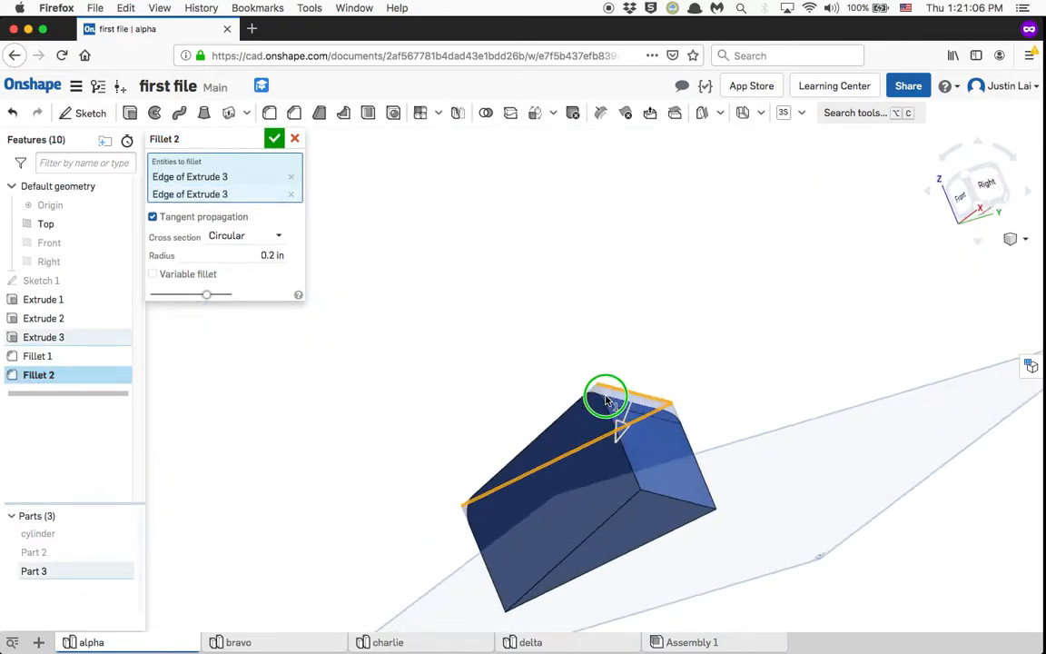
left_click(677, 498)
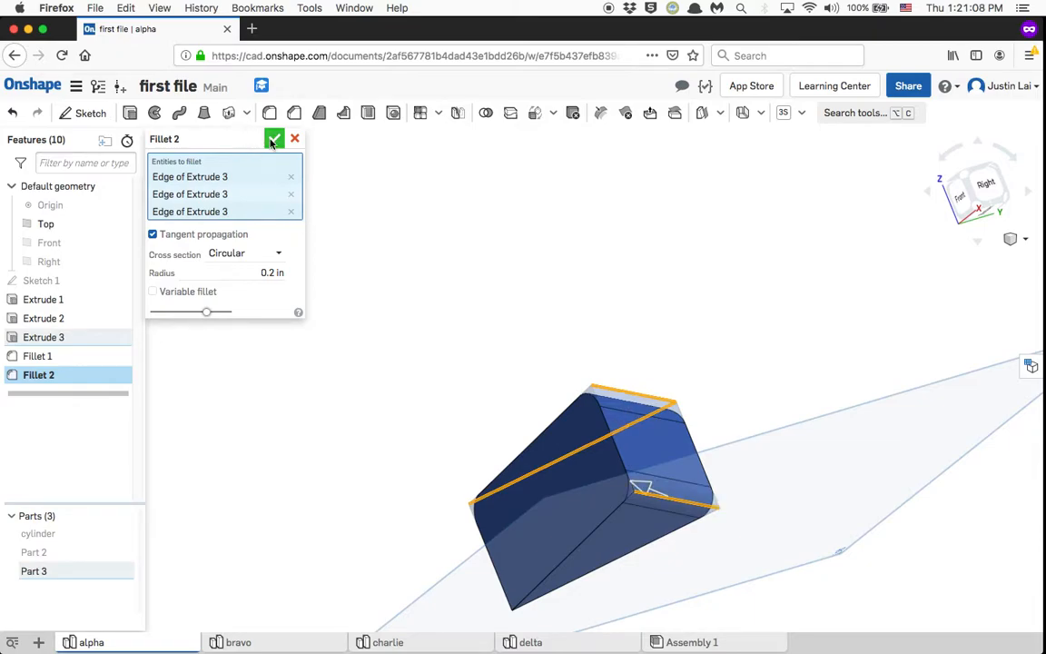
left_click(273, 139)
- Fillet the top and bottom edges of the triangular block's long front face with a 0.1 in radius
right_click_drag(584, 324, 552, 471)
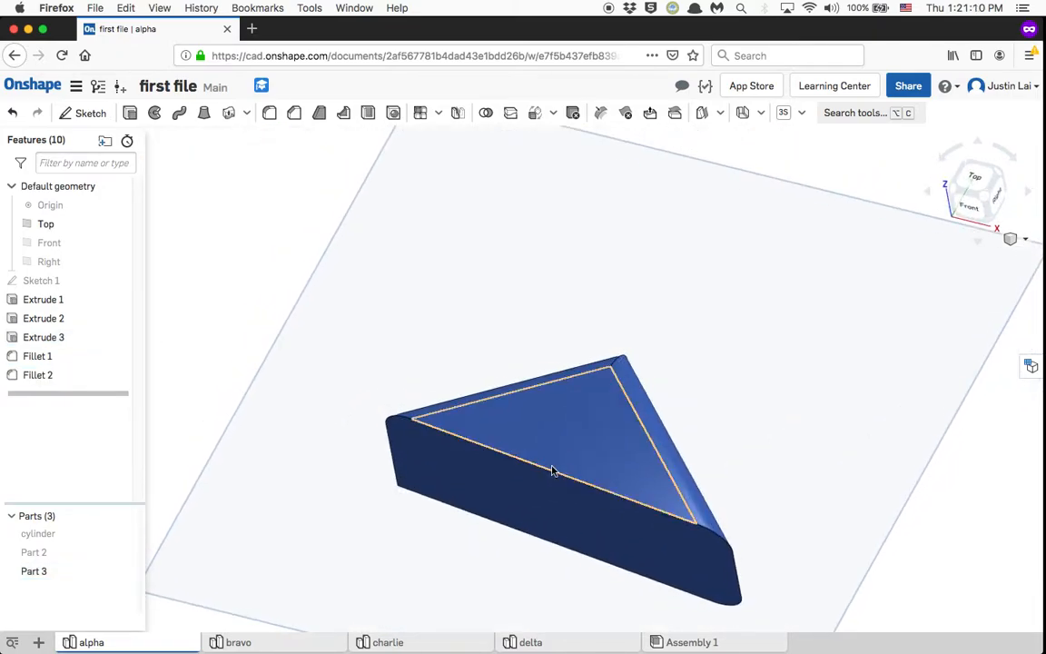
right_click_drag(537, 542, 500, 437)
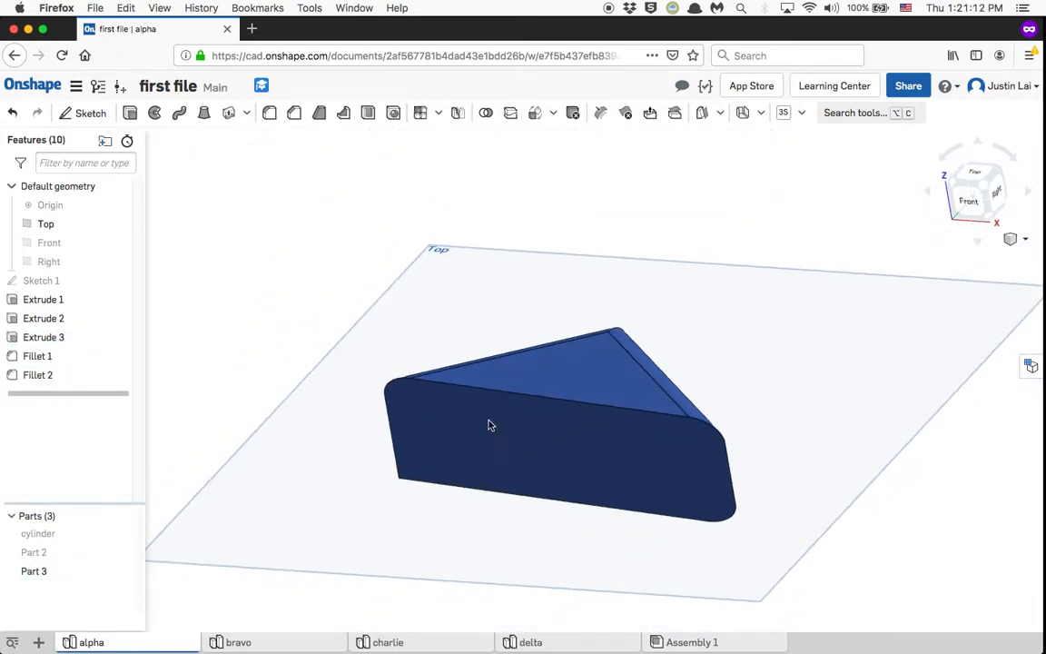
key("shift+f")
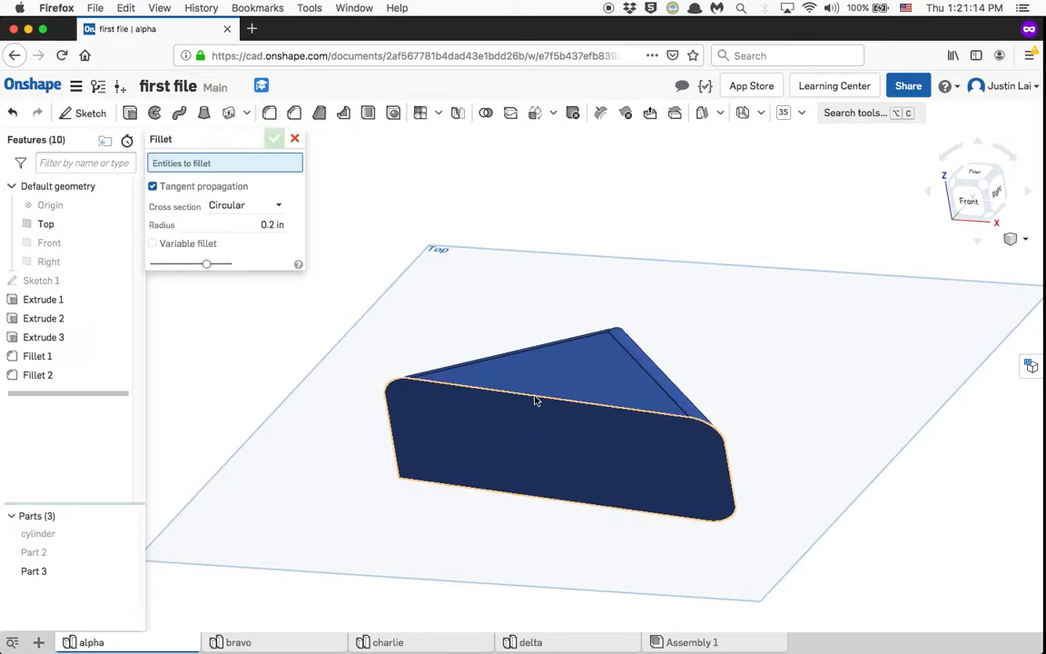
left_click(520, 395)
left_click(530, 498)
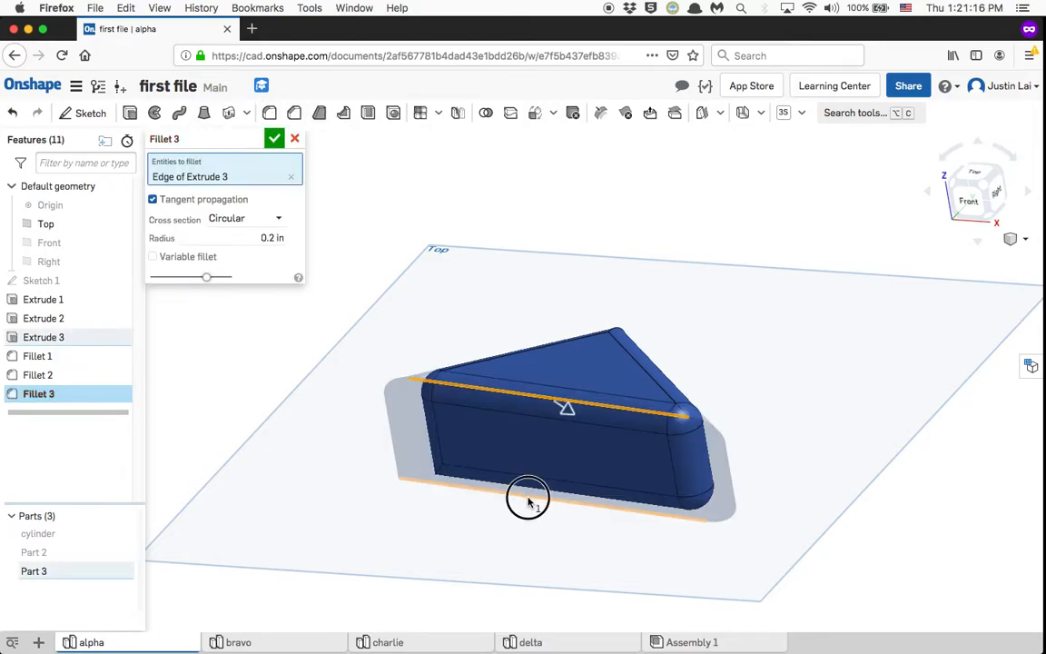
right_click_drag(538, 505, 499, 462)
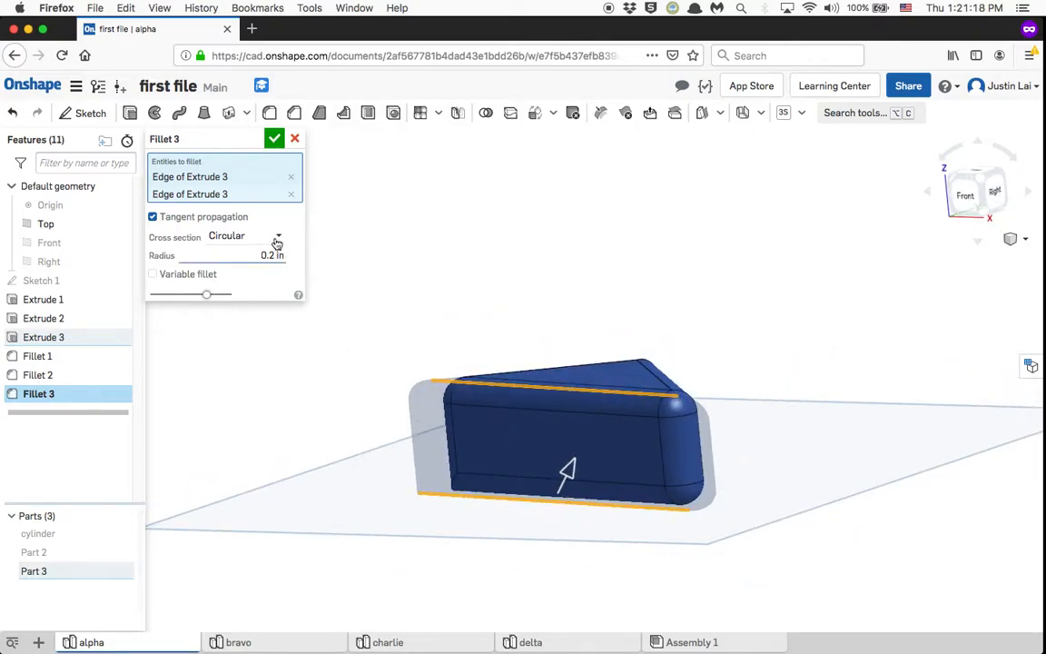
right_click_drag(561, 263, 617, 308)
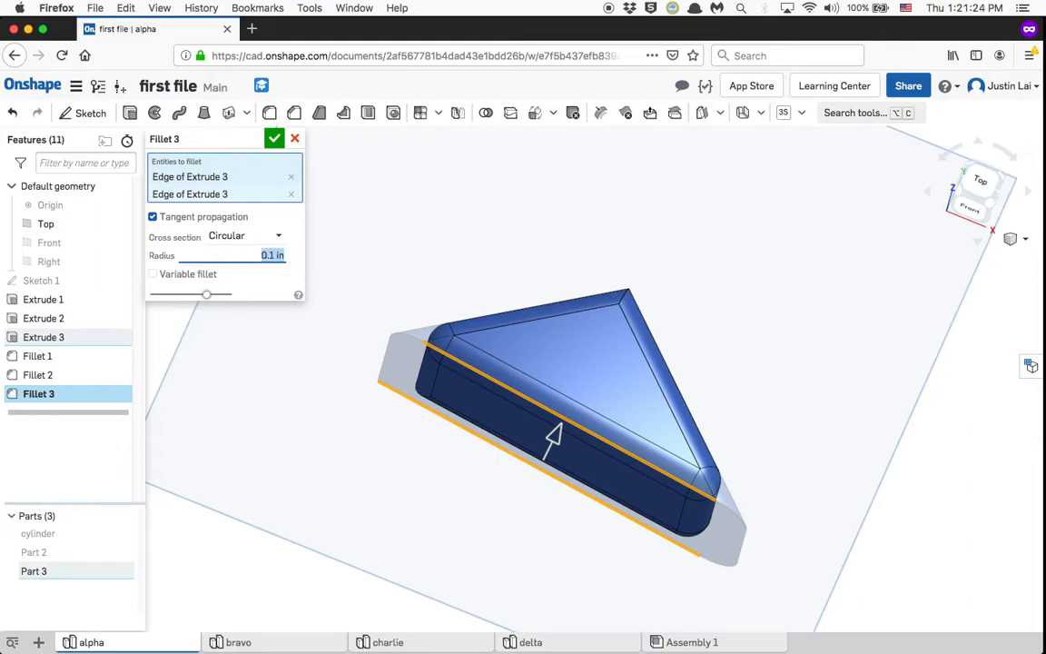
left_click(275, 138)
- Hide the planes and look over the filleted triangular block
right_click_drag(555, 353, 552, 323)
key("p")
key("p")
key("p")
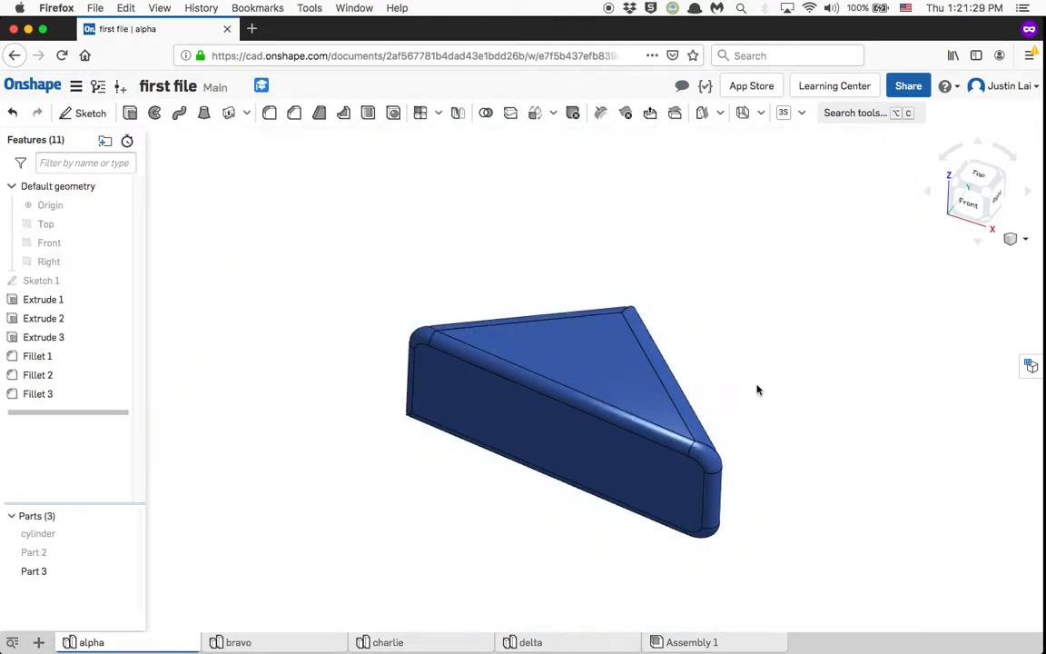
right_click_drag(799, 371, 894, 390)
- In the bravo part studio, chamfer one straight top edge of the light-blue disc's wedge cutout with a 0.2 in equal distance
left_click(238, 642)
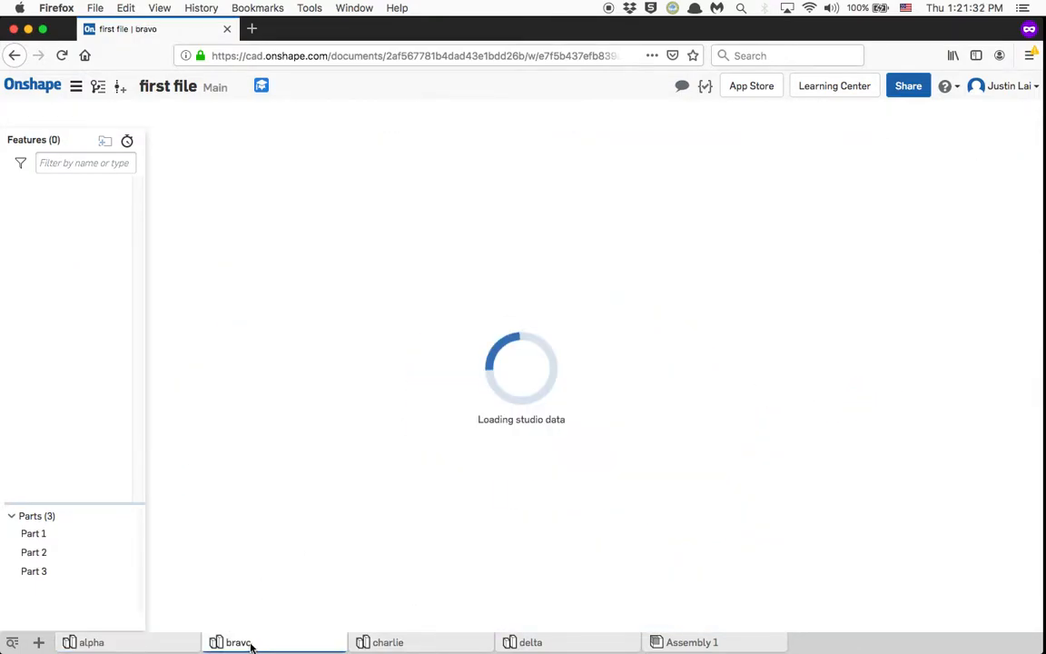
scroll(589, 319, "up", 5)
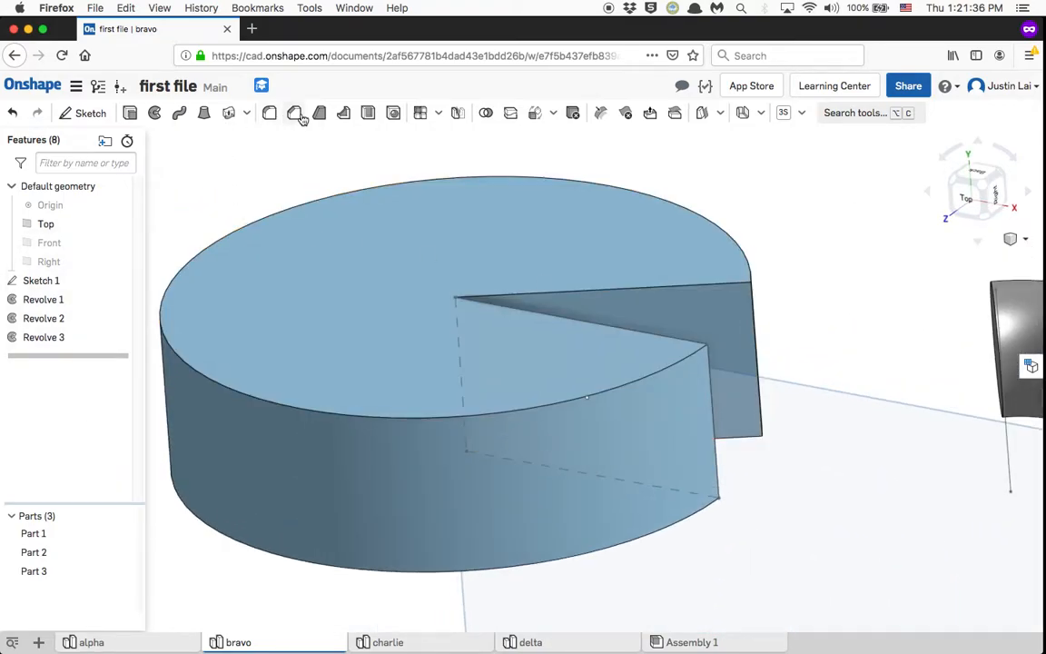
left_click(301, 115)
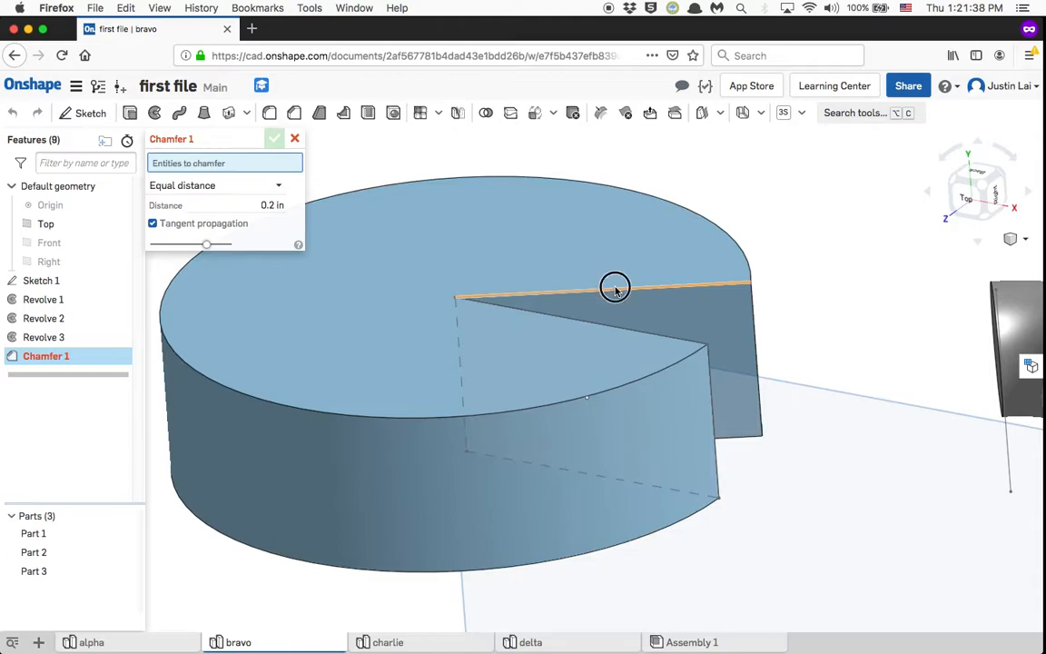
left_click(615, 289)
right_click_drag(616, 292, 610, 314)
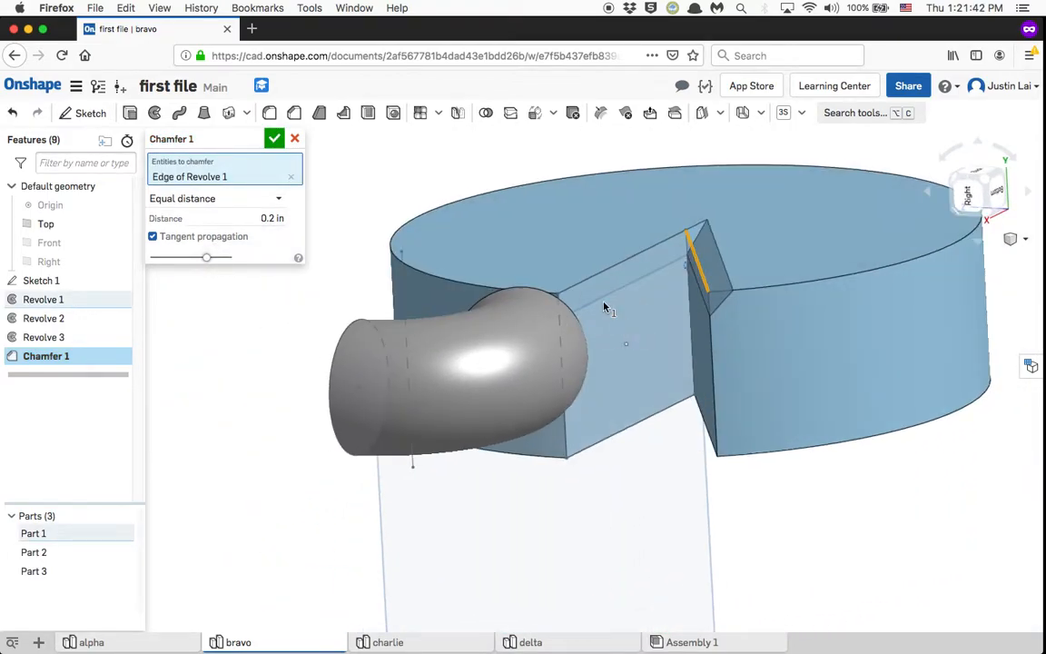
left_click(275, 138)
- Chamfer all edges of the light-blue disc's opposite flat face with a 0.2 in equal distance
right_click_drag(749, 373, 695, 261)
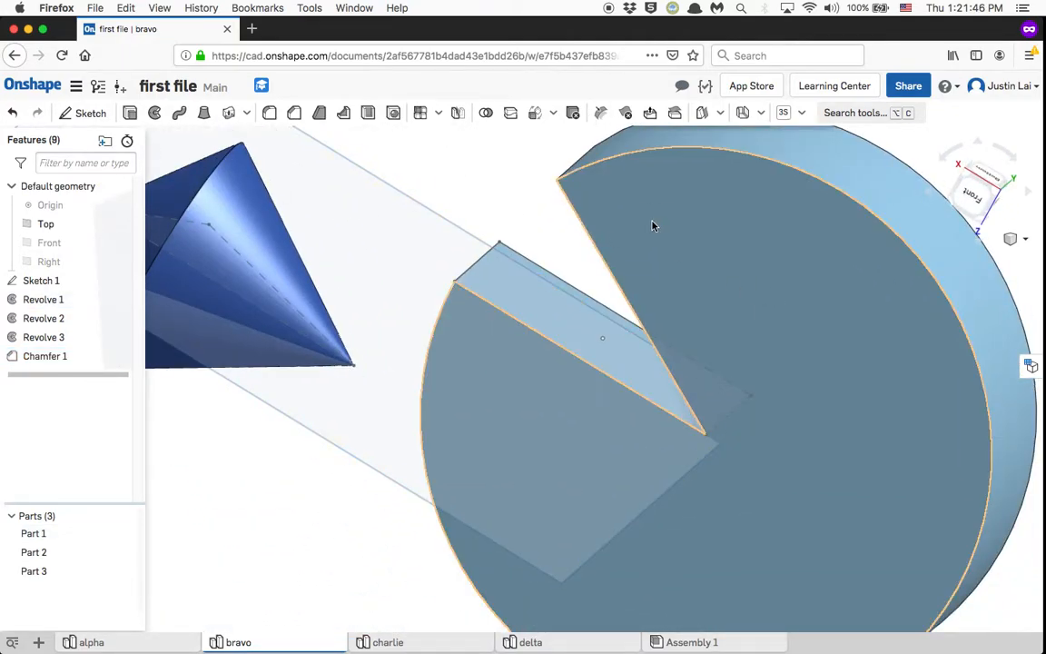
left_click(588, 199)
key("shift+c")
right_click_drag(516, 277, 313, 132)
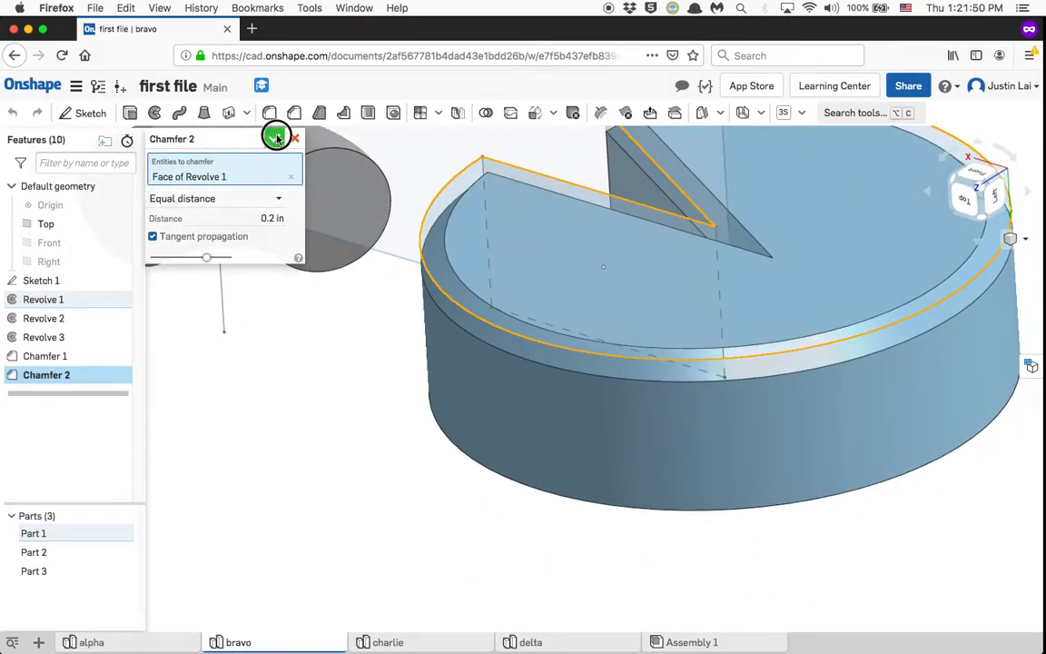
left_click(275, 139)
scroll(375, 234, "up", 5)
scroll(375, 233, "down", 10)
middle_click_drag(356, 258, 353, 574)
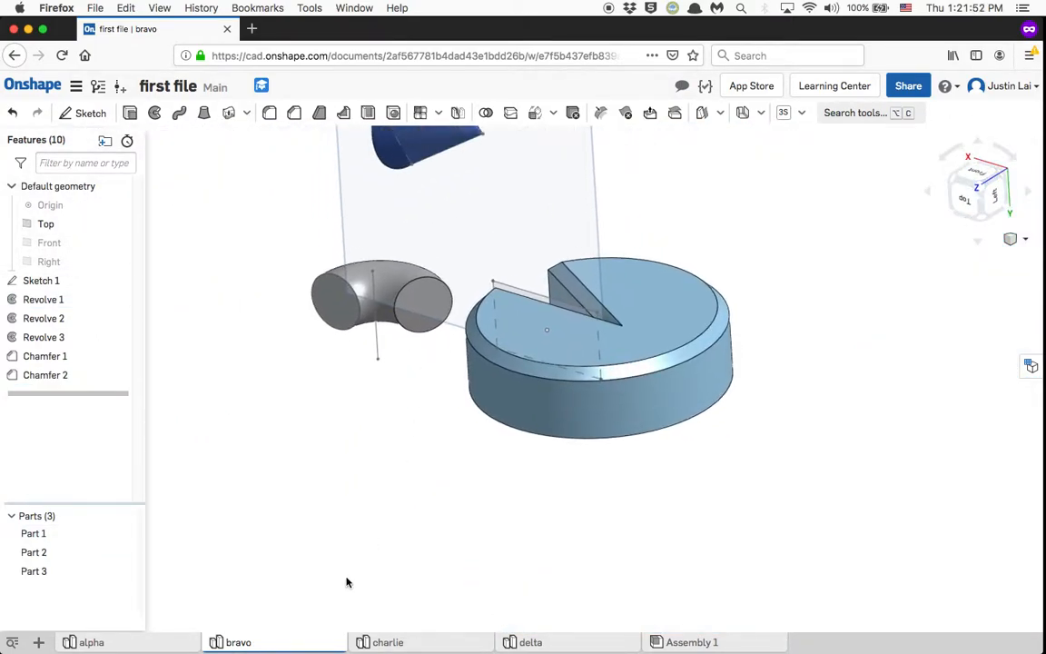
- Return to the alpha part studio and look over the filleted triangular block
left_click(146, 643)
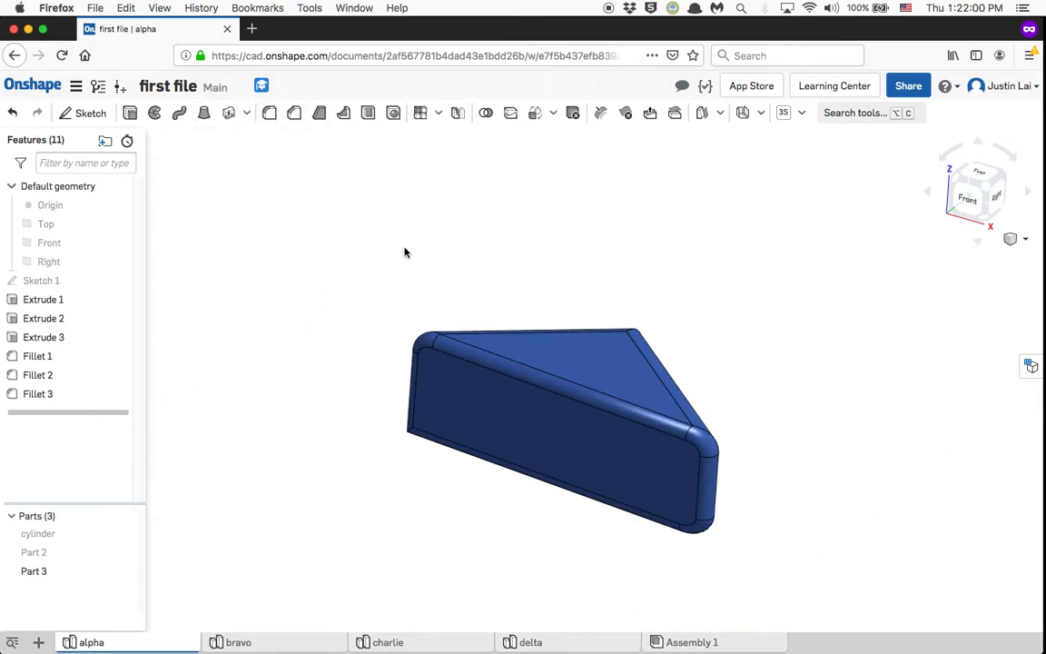
right_click_drag(331, 255, 323, 257)
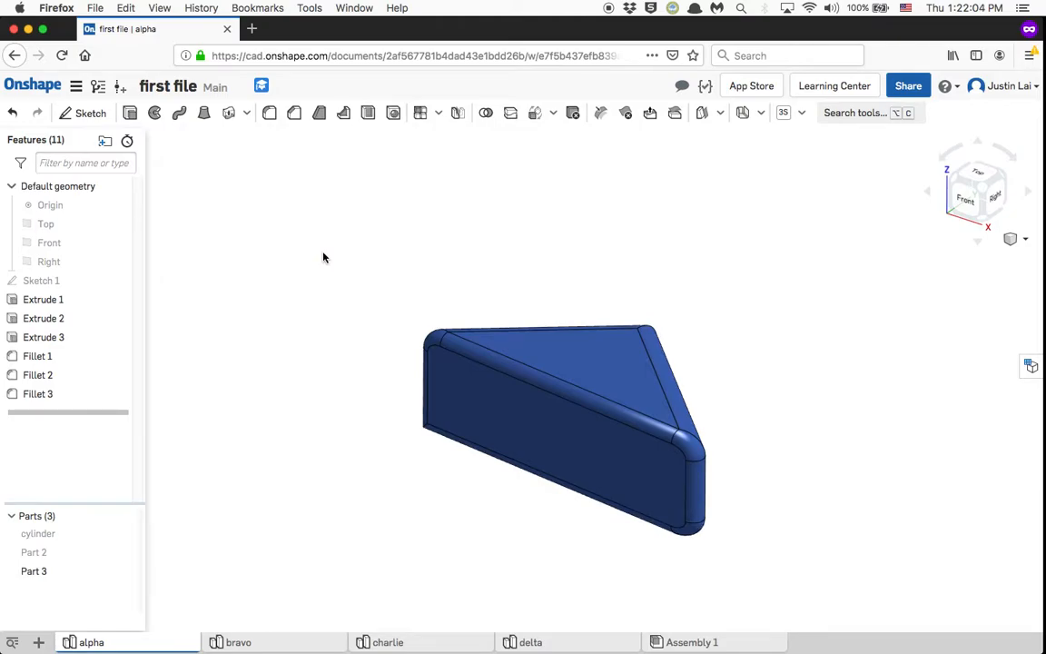